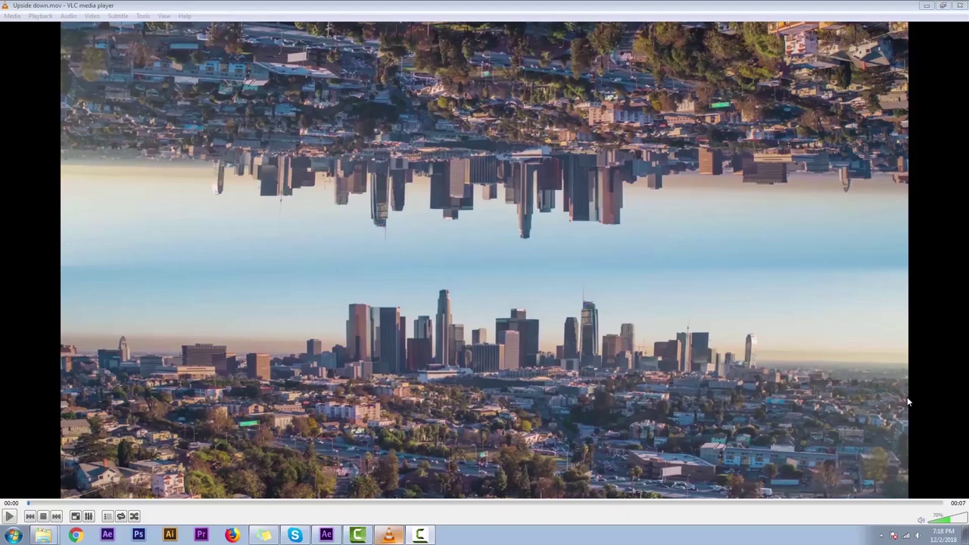
# - Play Upside down.mov in VLC to preview the mirrored city skyline result
pyautogui.click(908, 402)
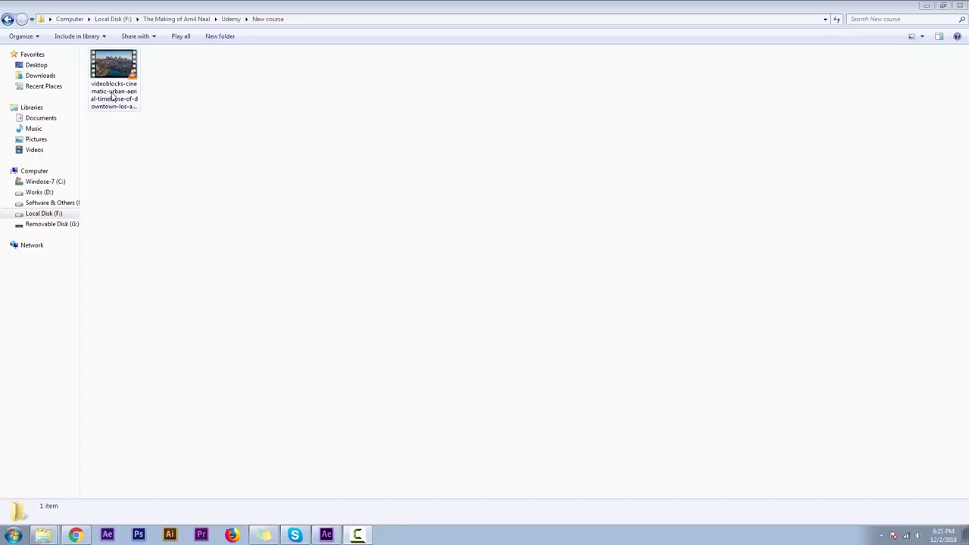
# - Preview the aerial downtown skyline .mp4 in VLC, then return to the empty After Effects project
pyautogui.click(134, 102)
pyautogui.doubleClick(117, 93)
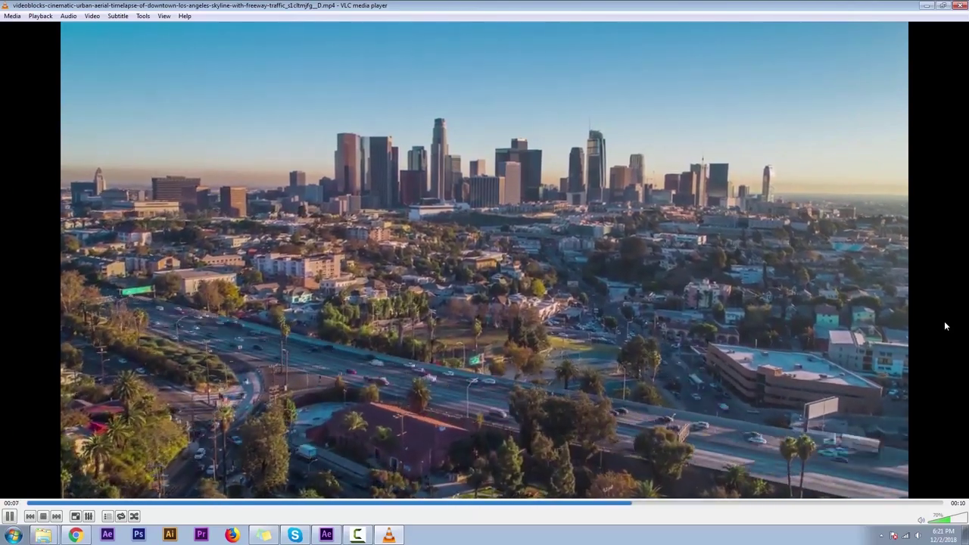
pyautogui.click(963, 7)
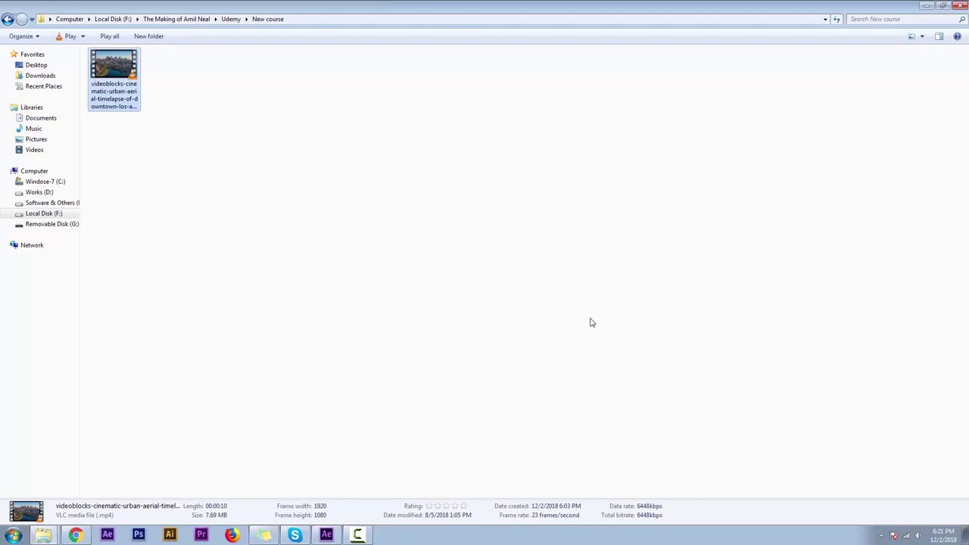
pyautogui.click(326, 532)
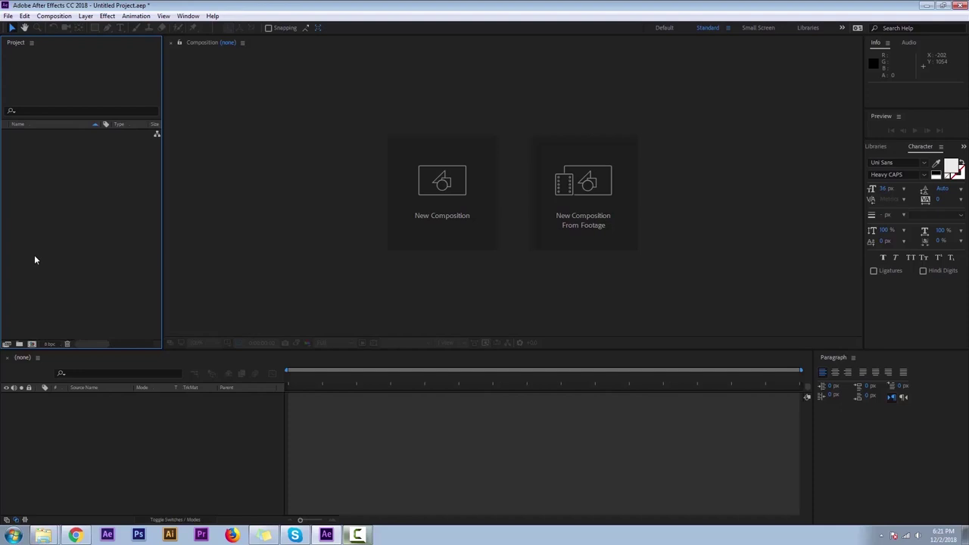
# - Create an HDTV 1080 29.97 composition named 'Upside down', 0;00;07;00 long, with black background
pyautogui.click(32, 344)
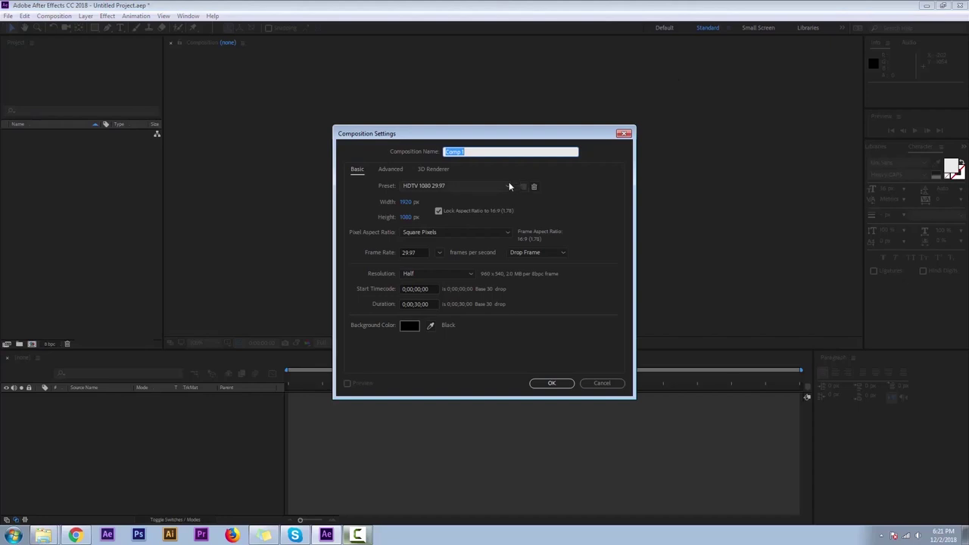
pyautogui.click(509, 185)
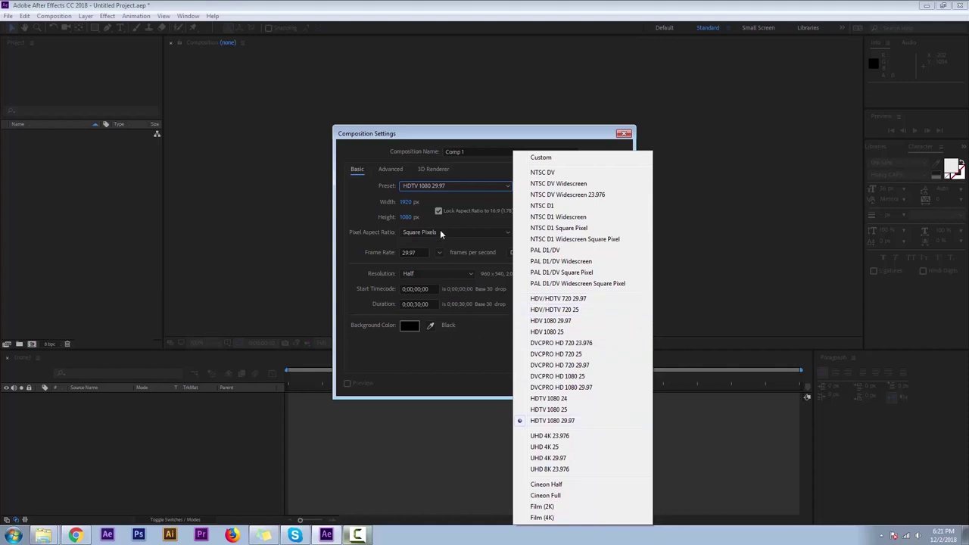
pyautogui.click(364, 211)
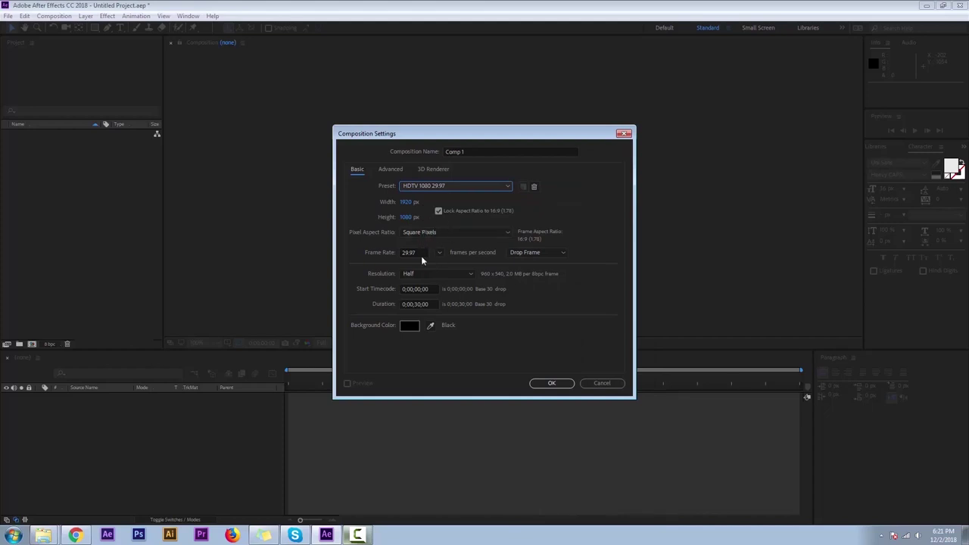
pyautogui.click(421, 303)
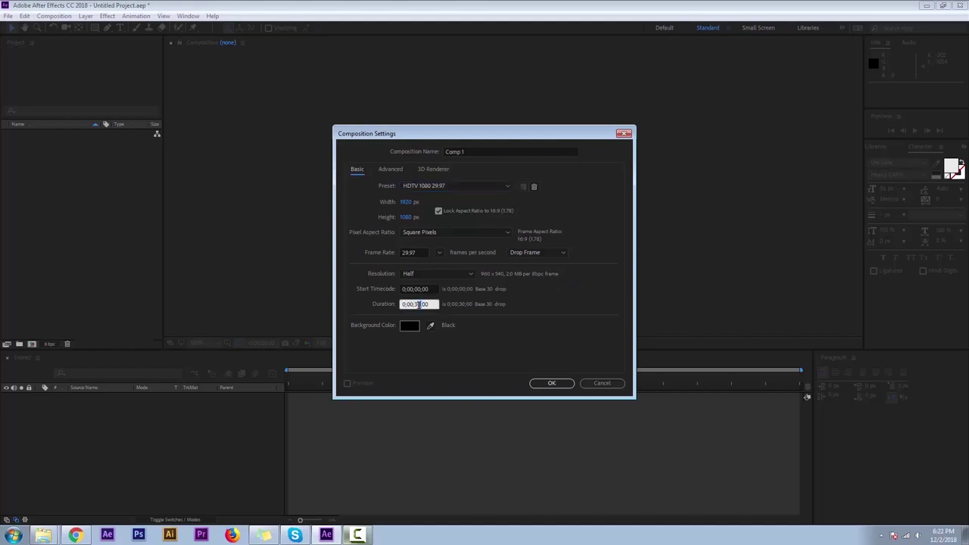
pyautogui.doubleClick(415, 304)
pyautogui.write('300')
pyautogui.click(412, 326)
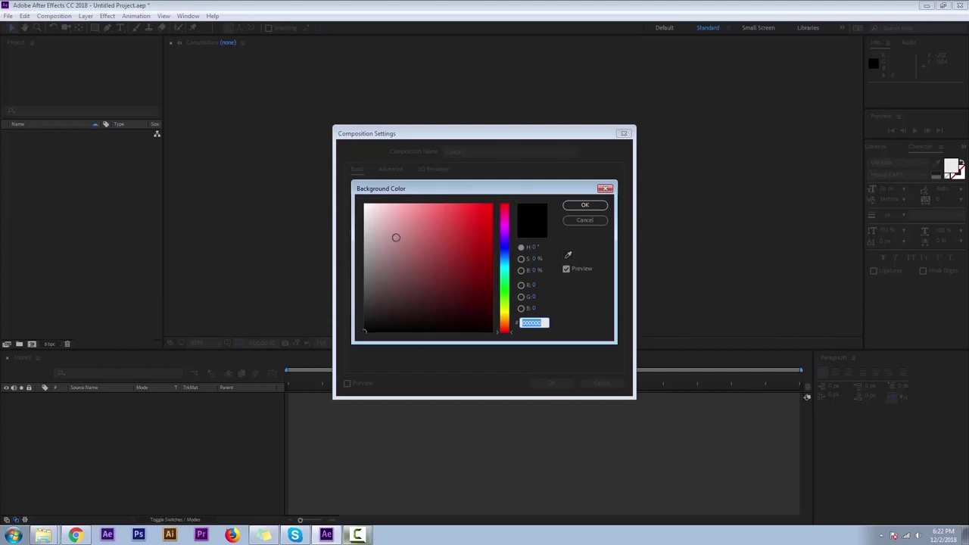
pyautogui.click(584, 205)
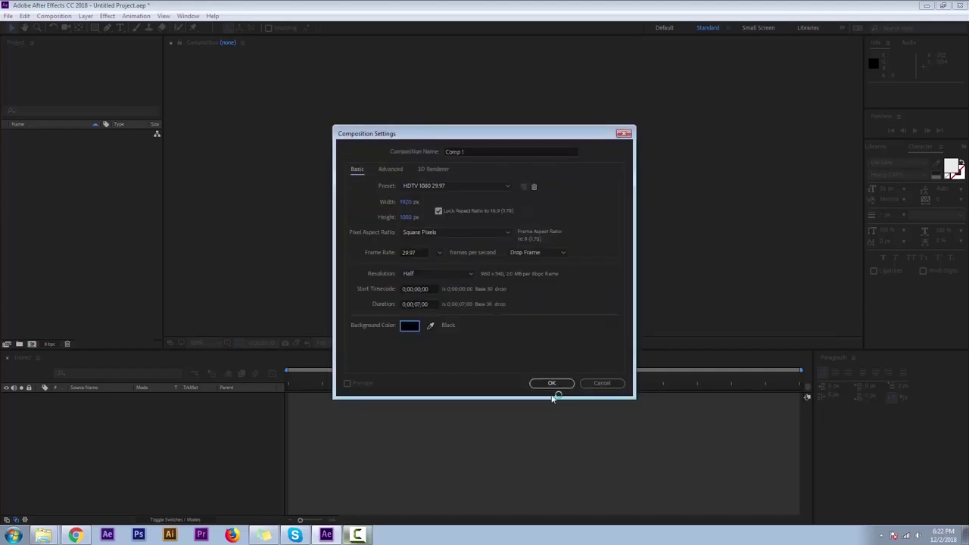
pyautogui.click(550, 385)
pyautogui.click(471, 152)
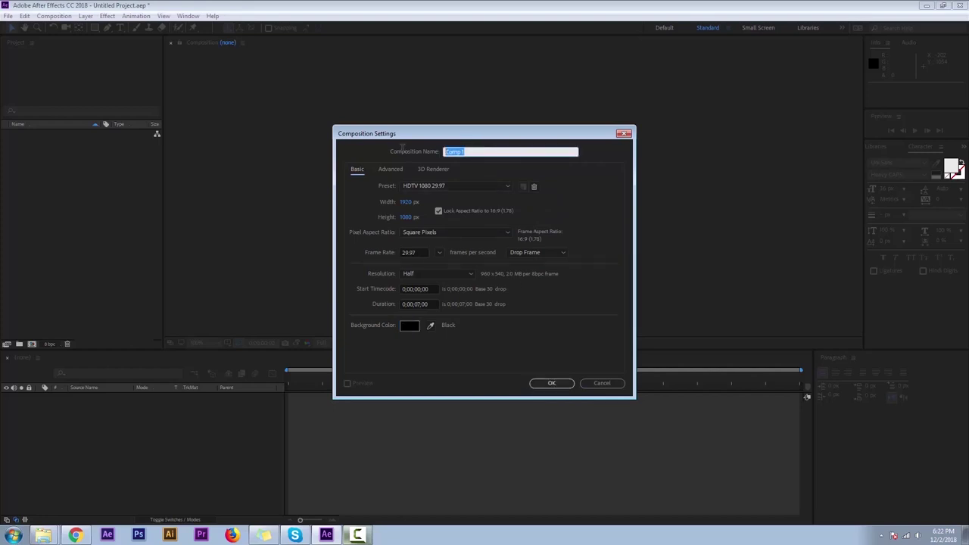
pyautogui.write('Upside down')
pyautogui.click(557, 384)
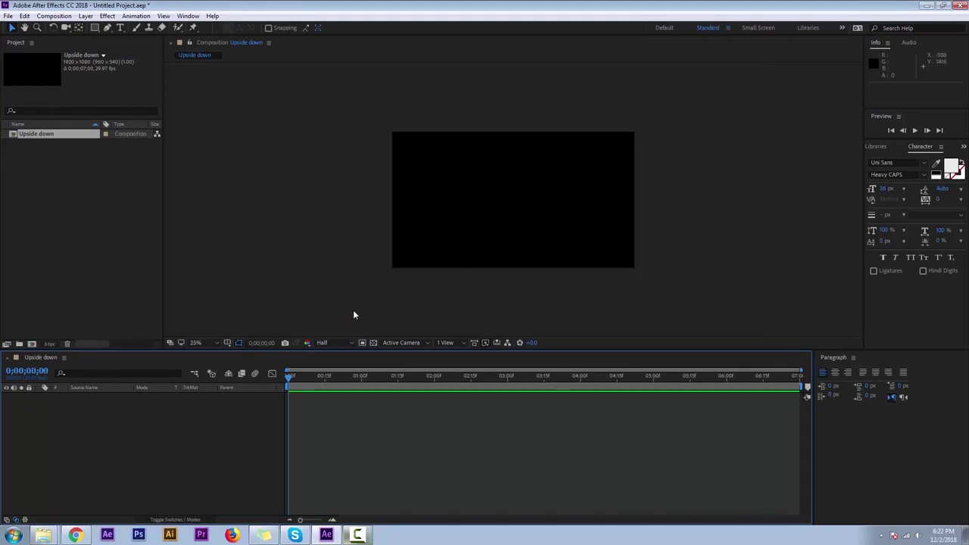
# - Keep the preview resolution at Half and minimise After Effects to reach the footage folder
pyautogui.scroll(-1, 354, 315)
pyautogui.click(337, 343)
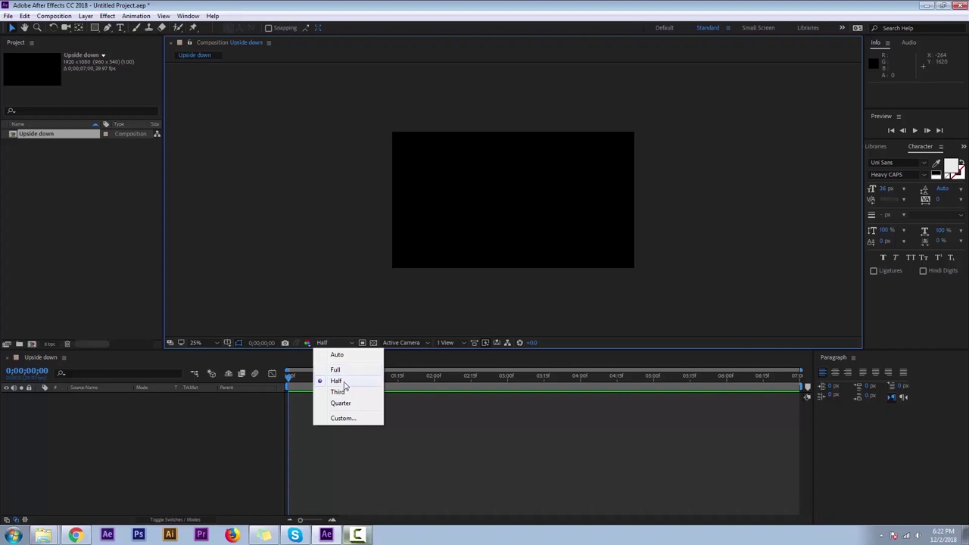
pyautogui.click(44, 213)
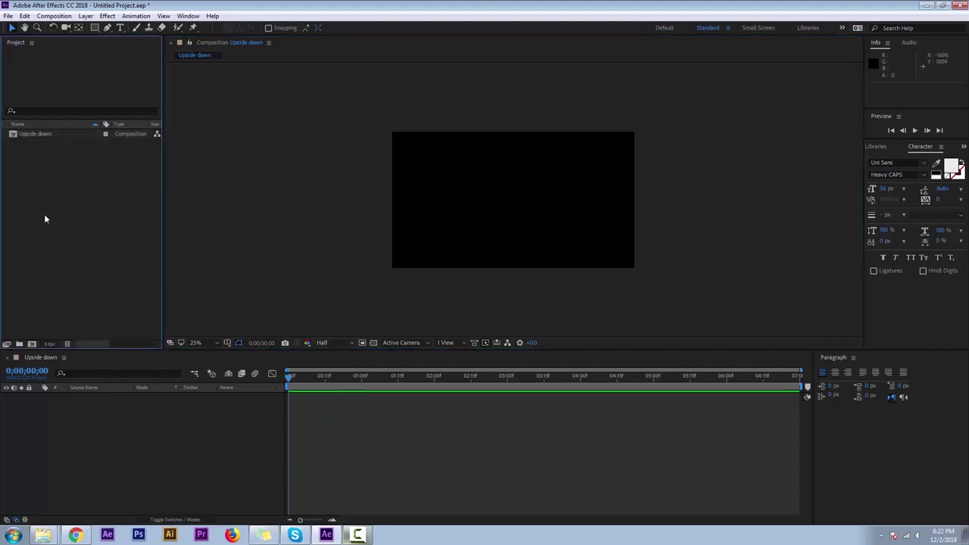
pyautogui.click(927, 5)
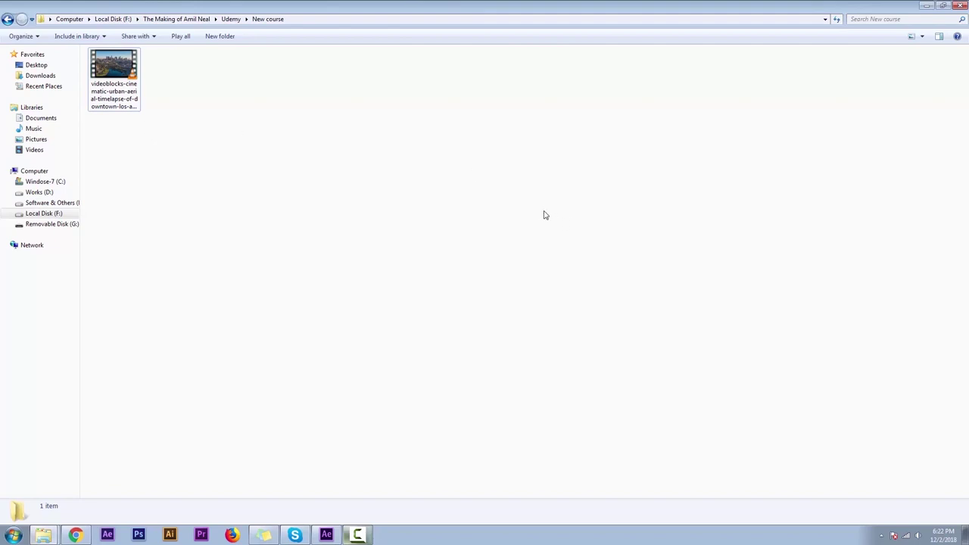
# - Import the aerial skyline .mp4 into the Project panel and add it as layer 1 in the Timeline
pyautogui.moveTo(121, 89)
pyautogui.mouseDown()
pyautogui.moveTo(337, 532)
pyautogui.moveTo(97, 259)
pyautogui.mouseUp()
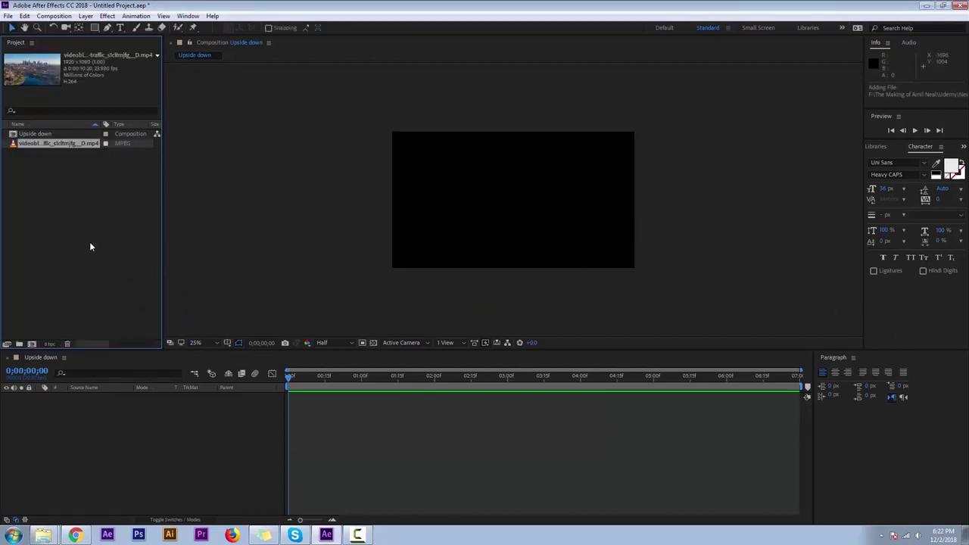
pyautogui.click(62, 221)
pyautogui.moveTo(65, 144); pyautogui.dragTo(144, 440)
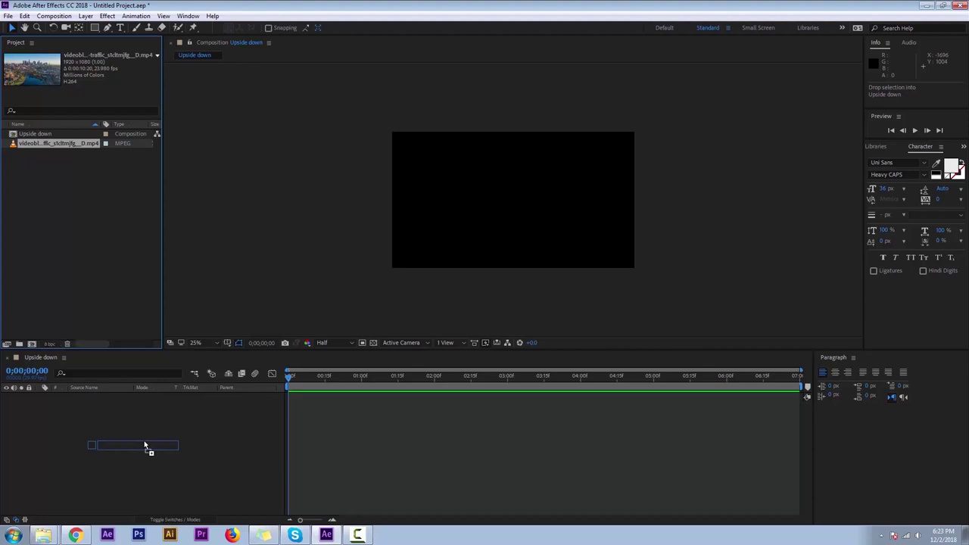
pyautogui.moveTo(145, 447); pyautogui.dragTo(146, 448)
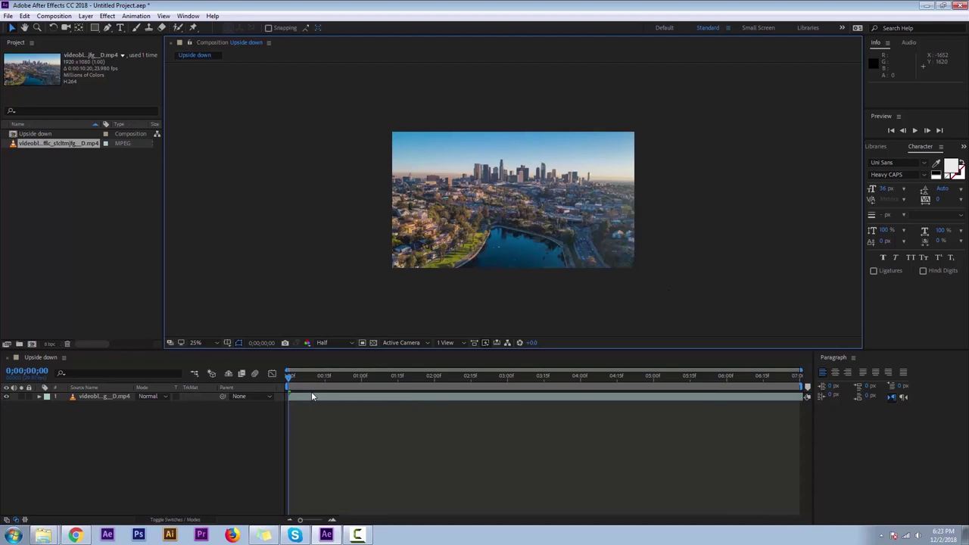
# - Scrub the skyline clip at several points along the Time Ruler, then return to 0:00
pyautogui.click(353, 388)
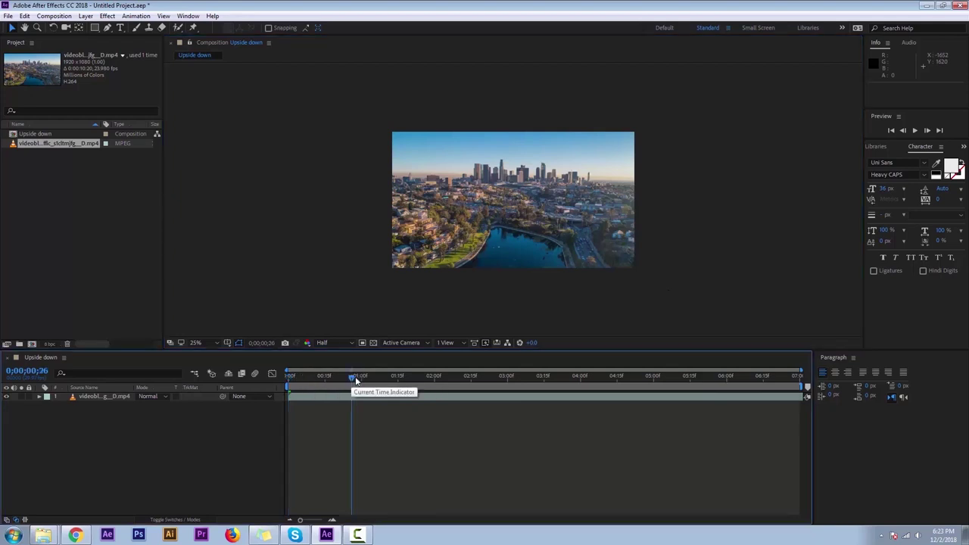
pyautogui.click(409, 387)
pyautogui.click(454, 387)
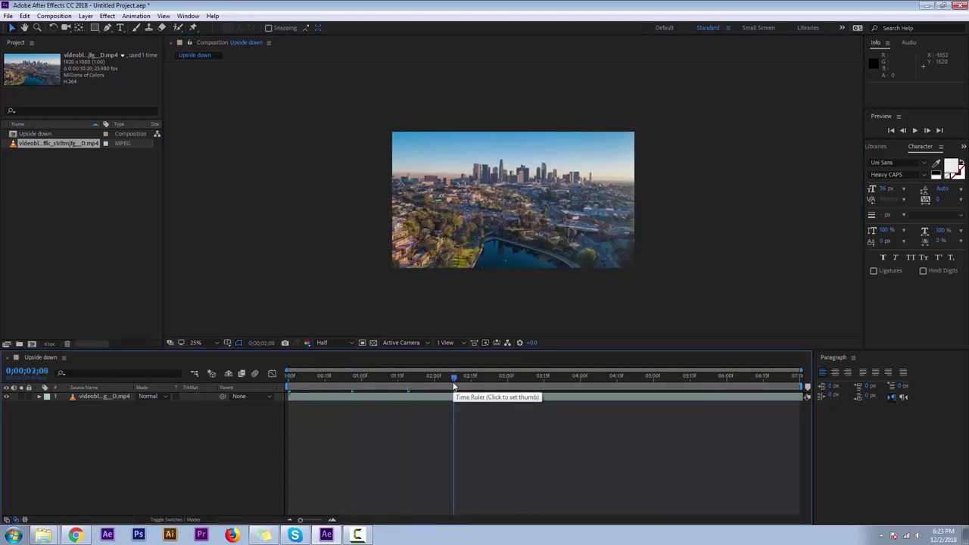
pyautogui.click(521, 387)
pyautogui.click(289, 378)
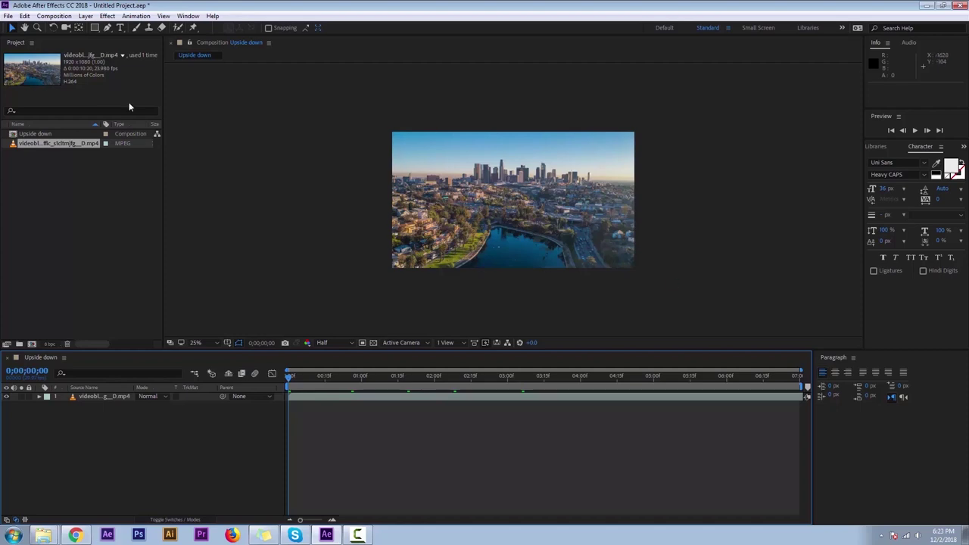
# - Pick the Rectangle Tool from the shape options and make the composition viewer active
pyautogui.click(95, 28)
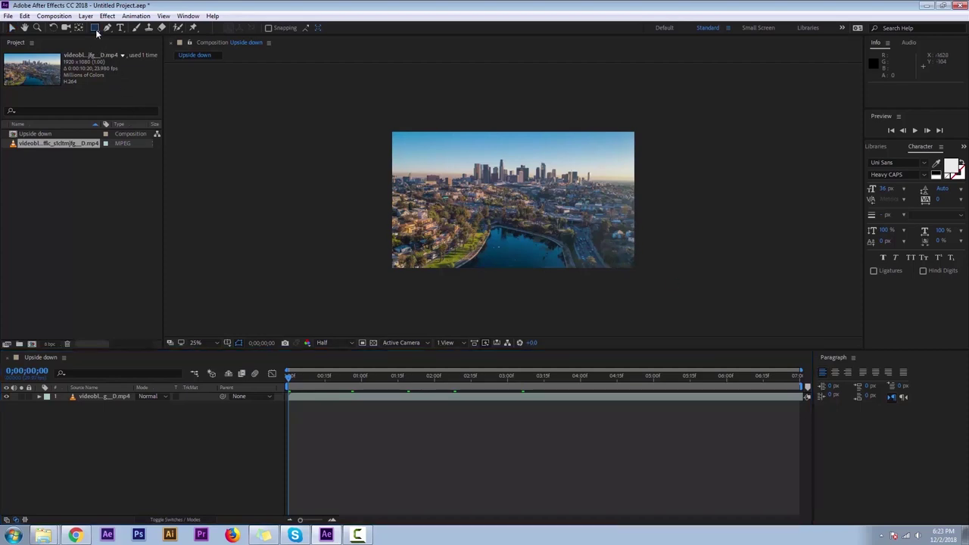
pyautogui.click(96, 32)
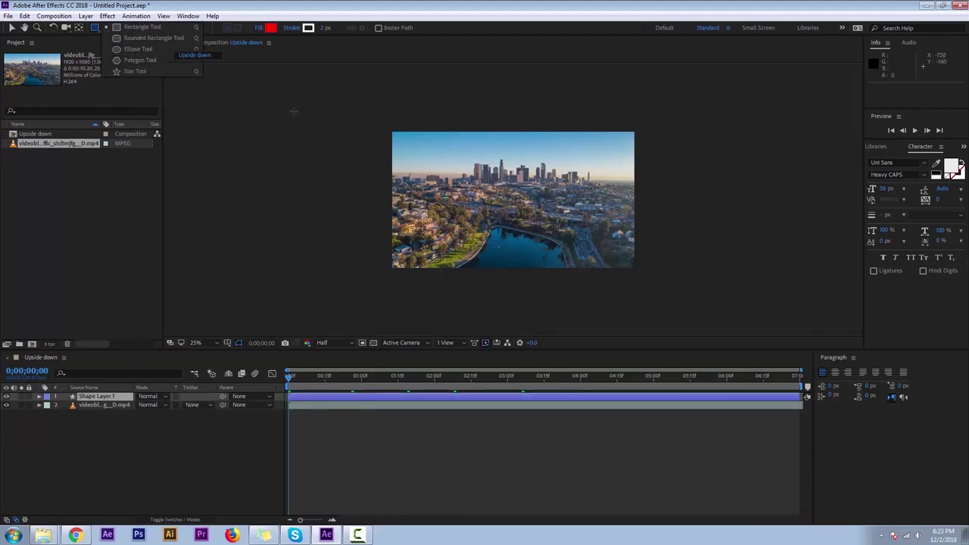
pyautogui.click(256, 84)
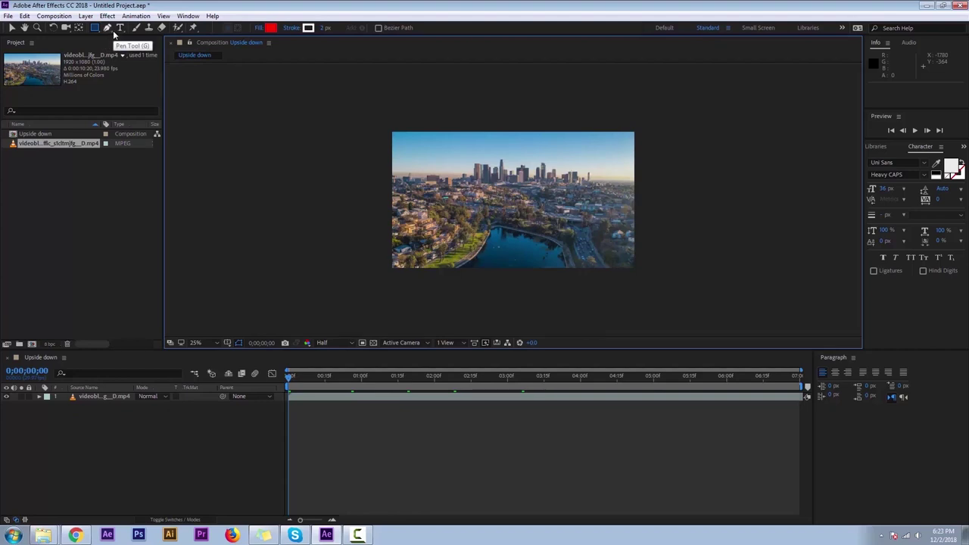
pyautogui.click(99, 429)
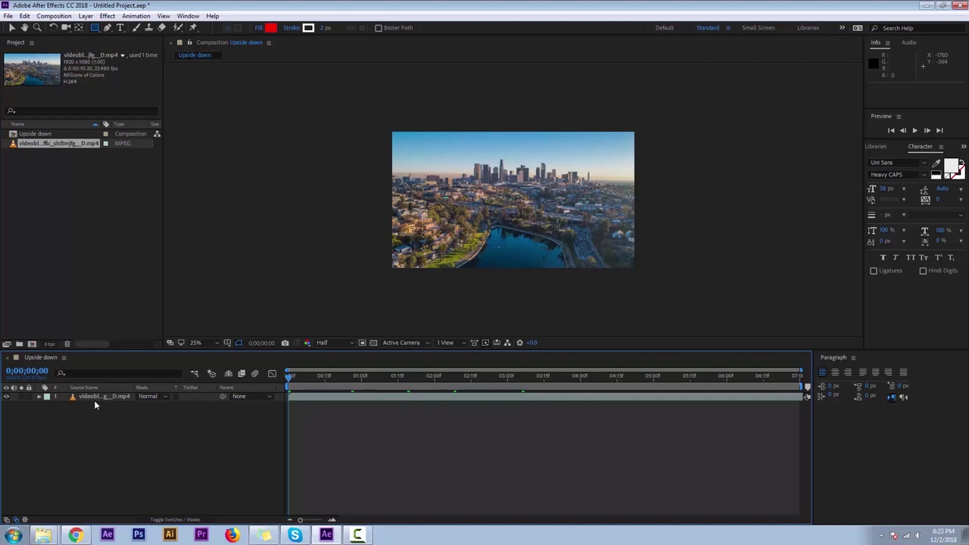
pyautogui.click(262, 187)
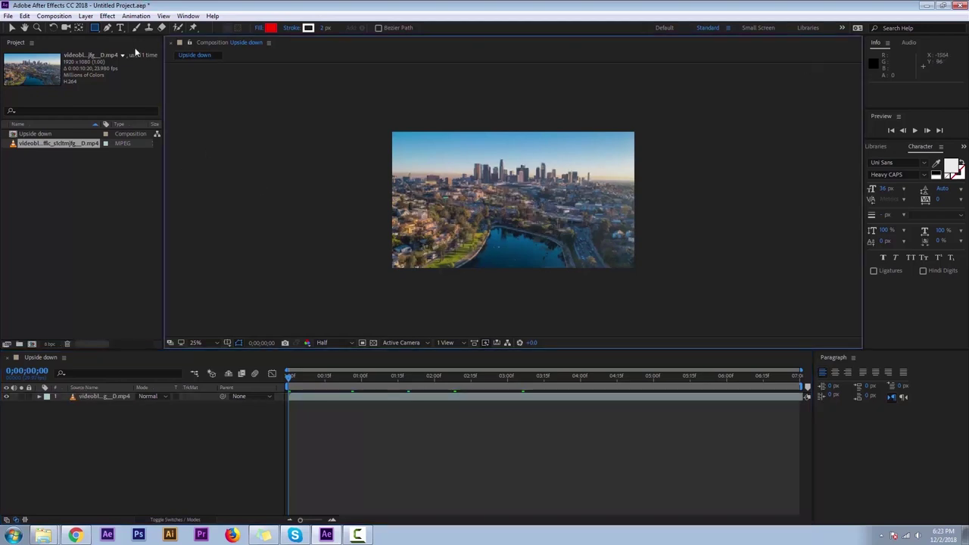
# - Zoom the view to 50% and mask the skyline layer to a narrow strip around one tower
pyautogui.click(104, 396)
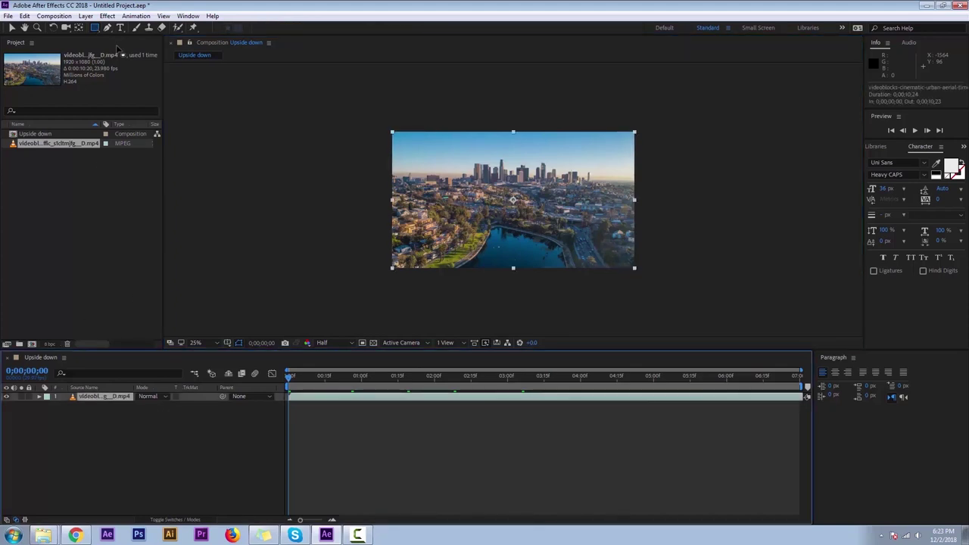
pyautogui.press('.')
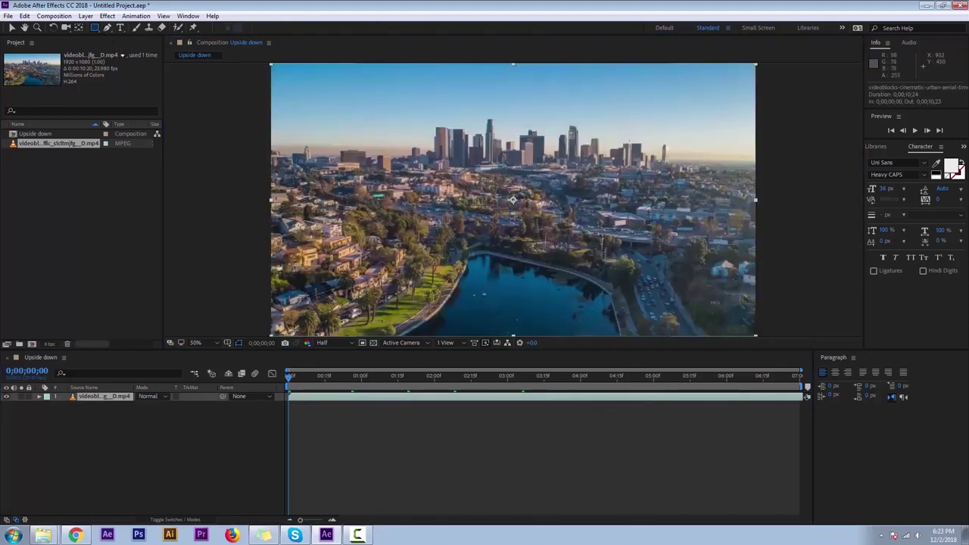
pyautogui.moveTo(484, 128); pyautogui.dragTo(500, 169)
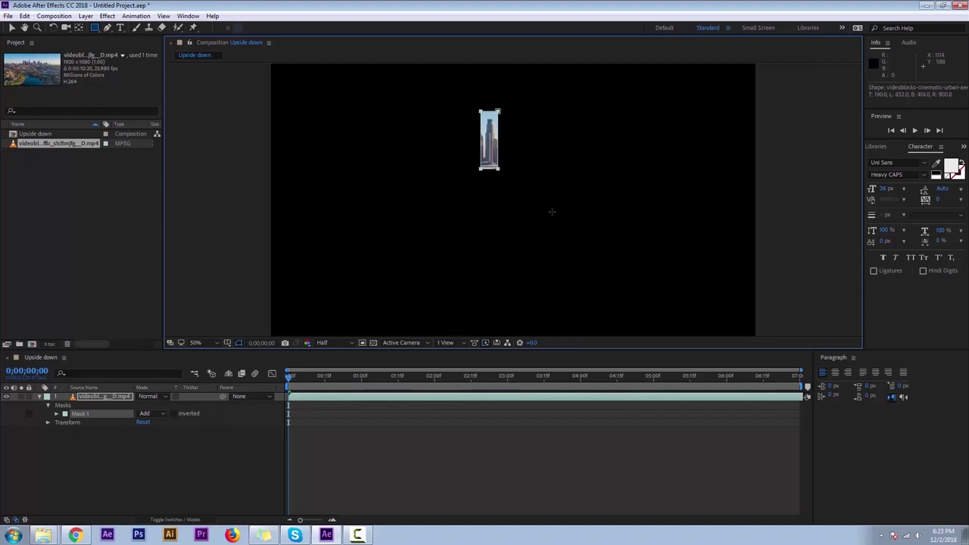
# - With no layer selected, draw a red rectangle shape layer left of the city strip
pyautogui.click(101, 459)
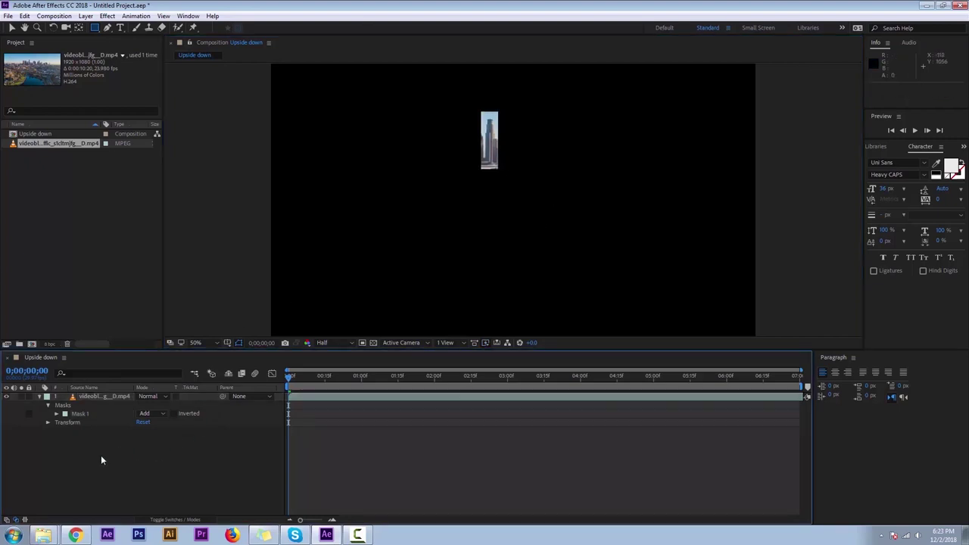
pyautogui.click(100, 398)
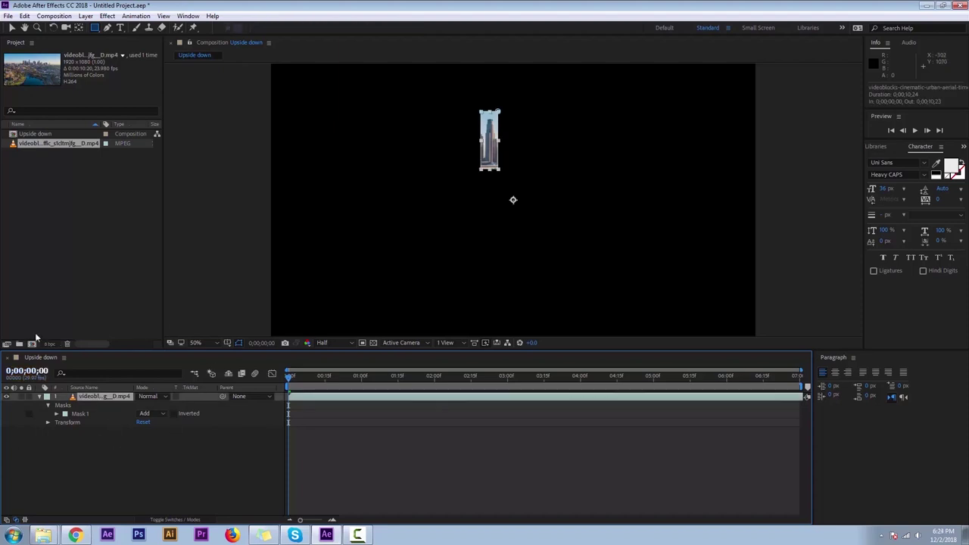
pyautogui.click(117, 466)
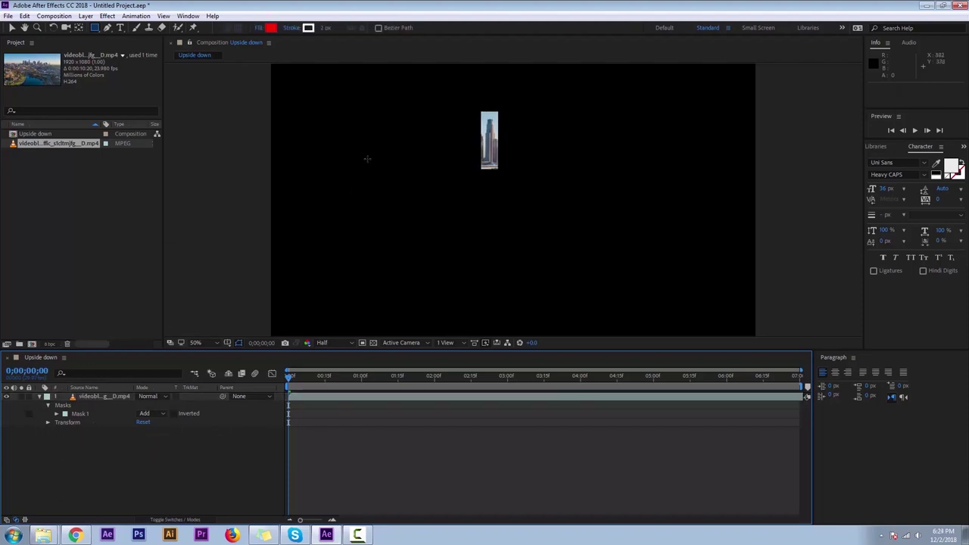
pyautogui.moveTo(368, 159); pyautogui.dragTo(465, 306)
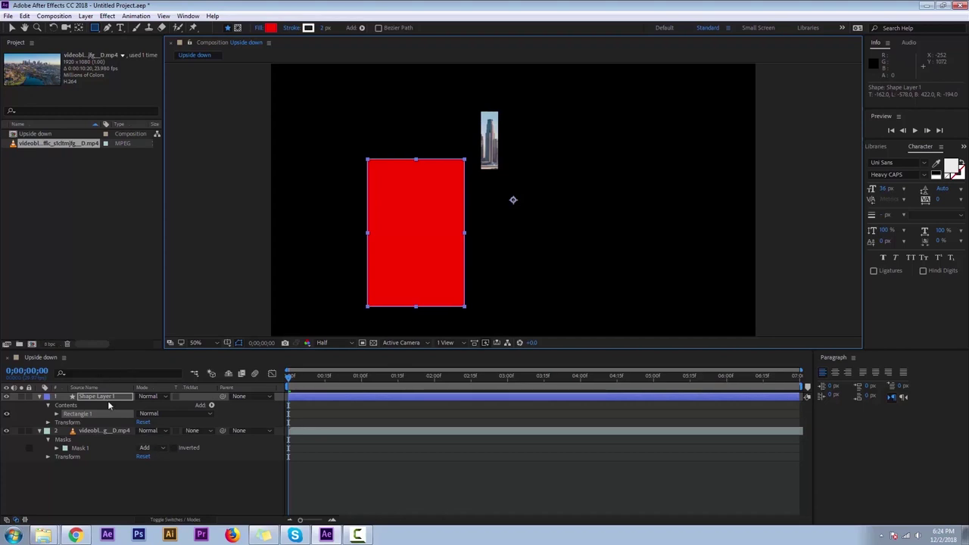
# - Delete Mask 1 from the city video layer, undo, then delete it again
pyautogui.click(106, 431)
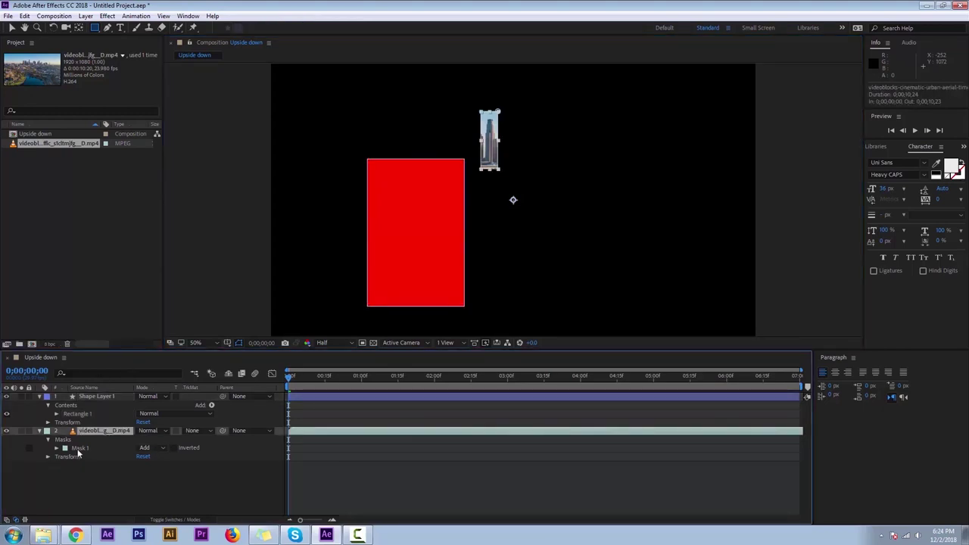
pyautogui.click(86, 447)
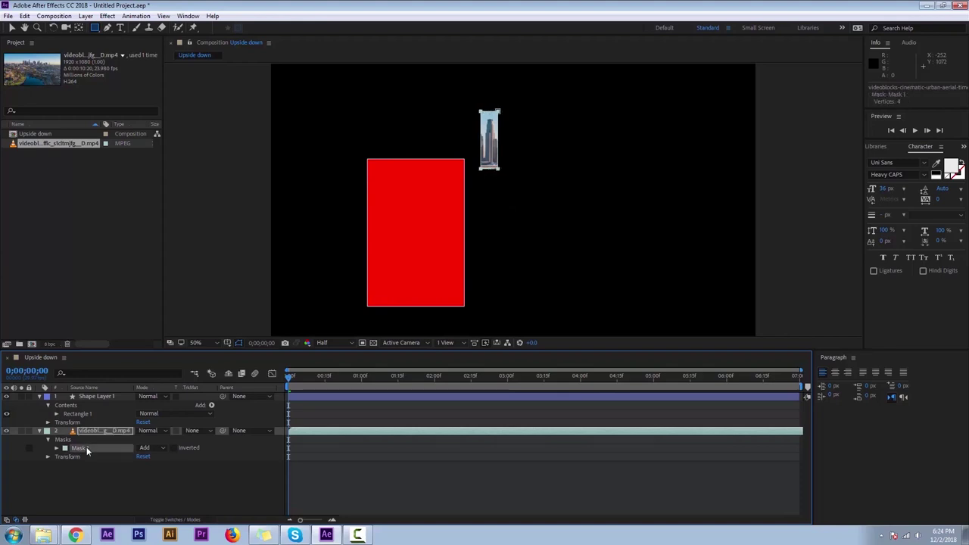
pyautogui.press('Delete')
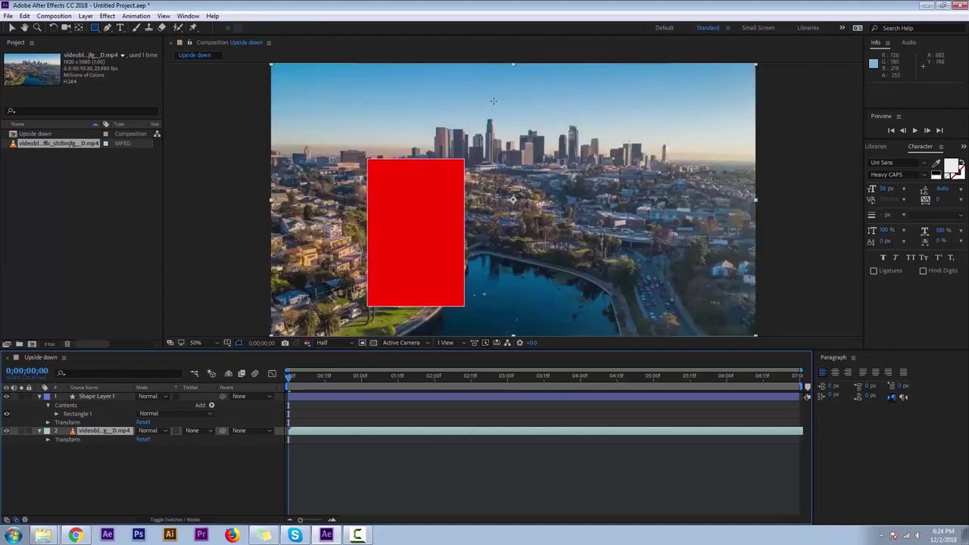
pyautogui.hotkey('ctrl', 'z')
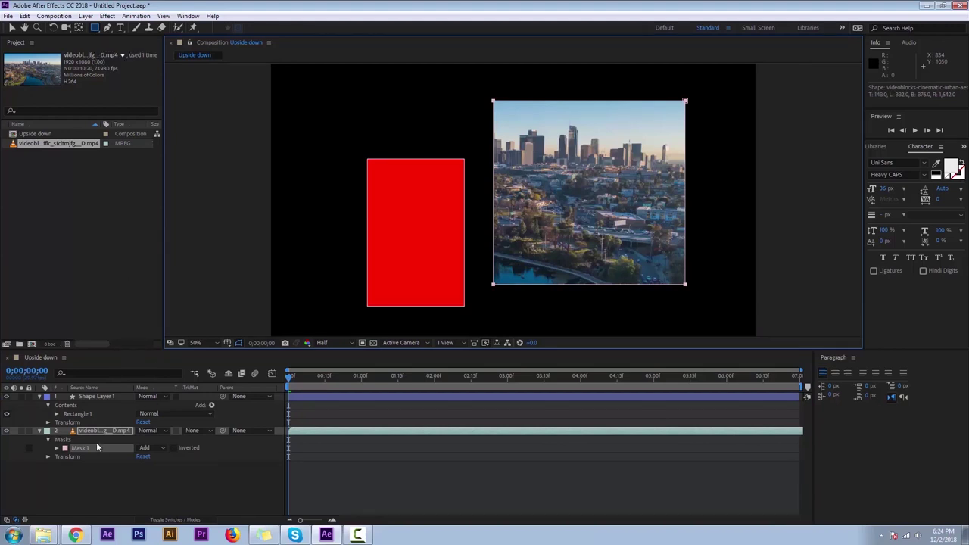
pyautogui.hotkey('ctrl', 'z')
# - Draw a closed four-point Pen mask on the footage, then remove one point to form a triangle
pyautogui.click(108, 28)
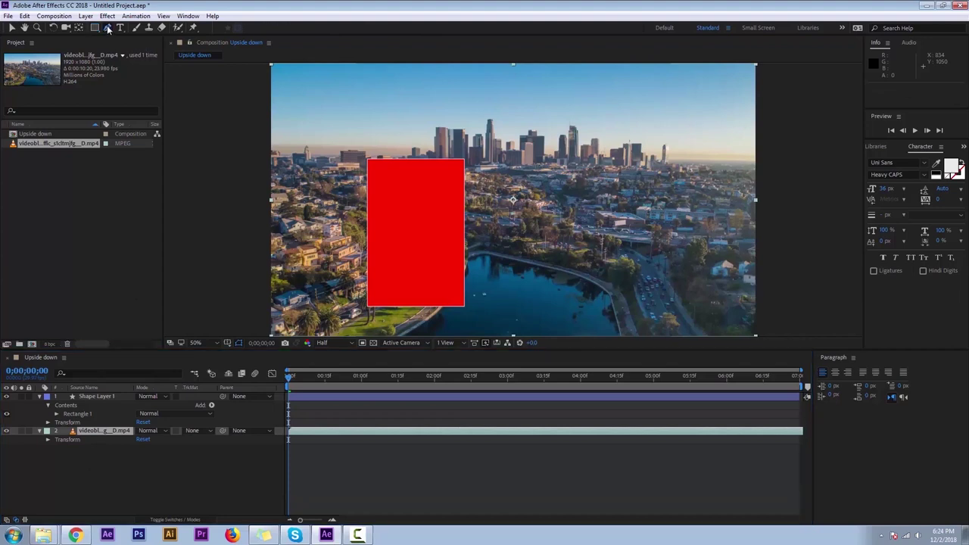
pyautogui.click(571, 115)
pyautogui.click(563, 170)
pyautogui.click(587, 177)
pyautogui.click(607, 132)
pyautogui.click(572, 115)
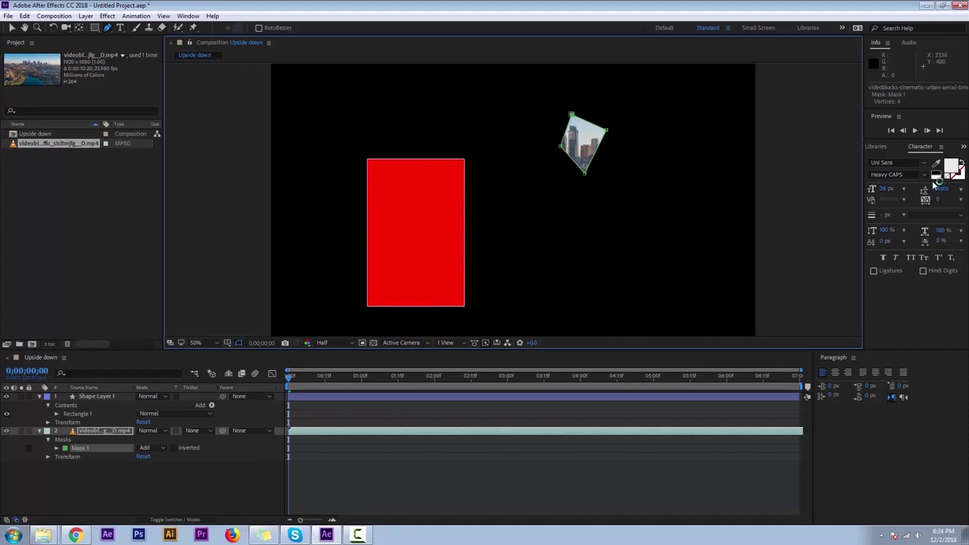
pyautogui.press('Delete')
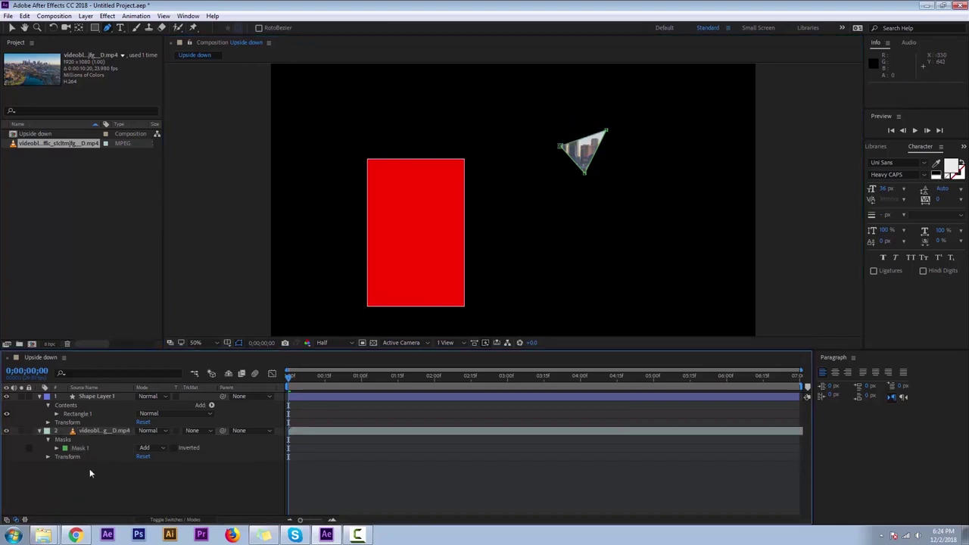
# - Delete the triangular mask and the red rectangle shape layer
pyautogui.click(80, 448)
pyautogui.press('Delete')
pyautogui.click(105, 400)
pyautogui.press('Delete')
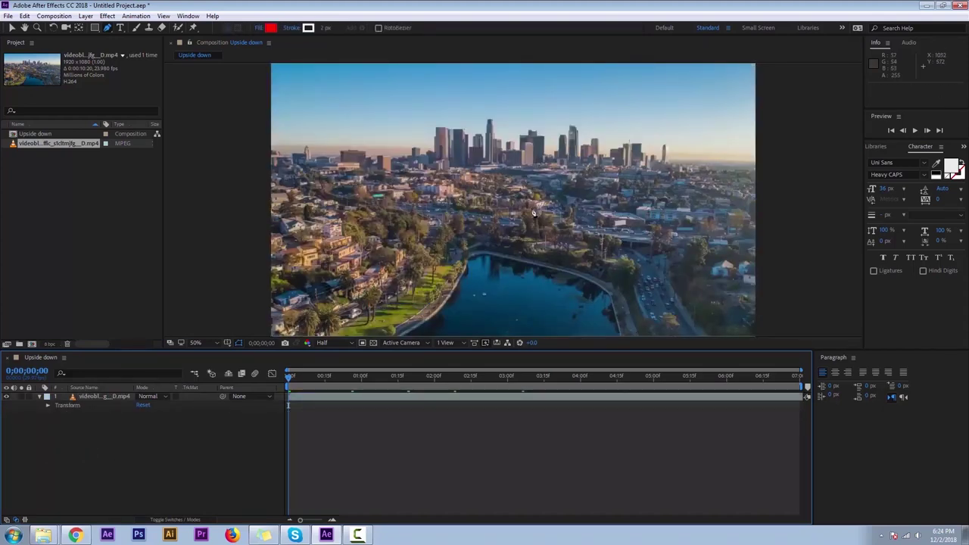
# - Draw a stray red rectangle shape layer over the footage and delete it
pyautogui.scroll(-1, 587, 194)
pyautogui.scroll(1, 588, 193)
pyautogui.press('v')
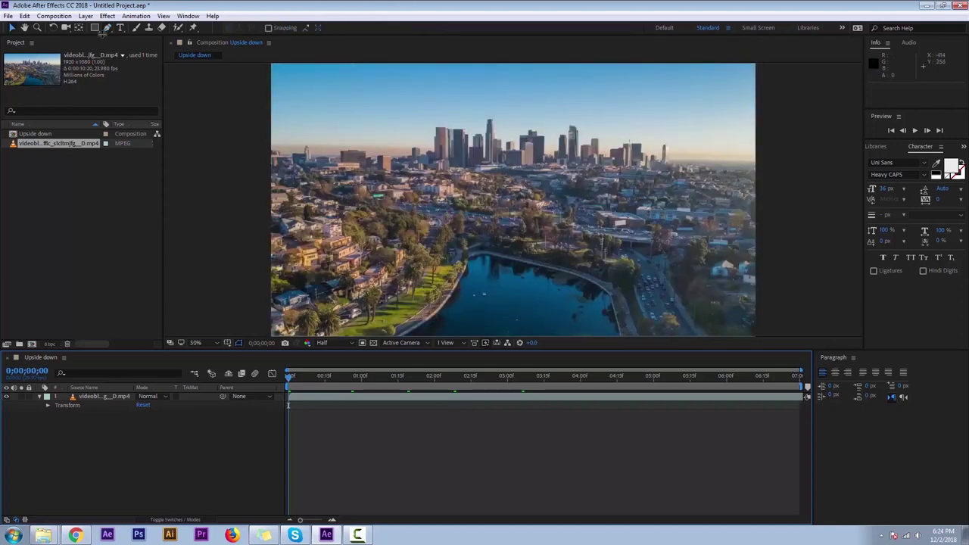
pyautogui.click(95, 27)
pyautogui.scroll(-1, 529, 236)
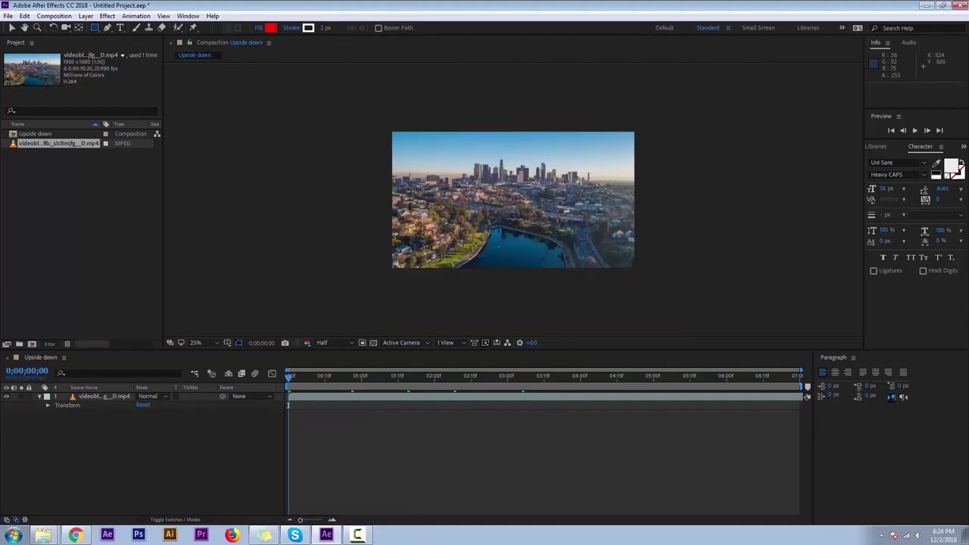
pyautogui.moveTo(382, 151); pyautogui.dragTo(670, 285)
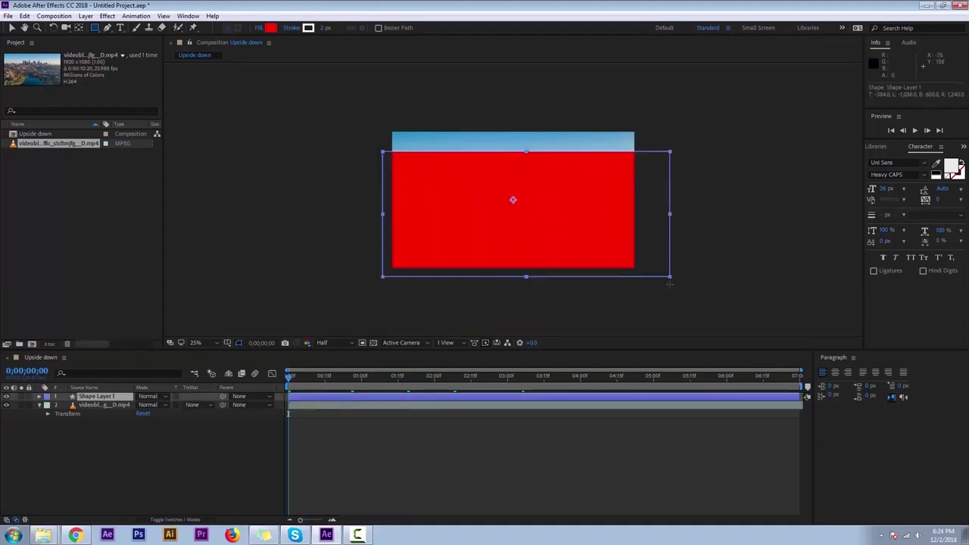
pyautogui.press('Delete')
# - Draw a rectangular mask on the city video layer, widening it slightly
pyautogui.click(105, 397)
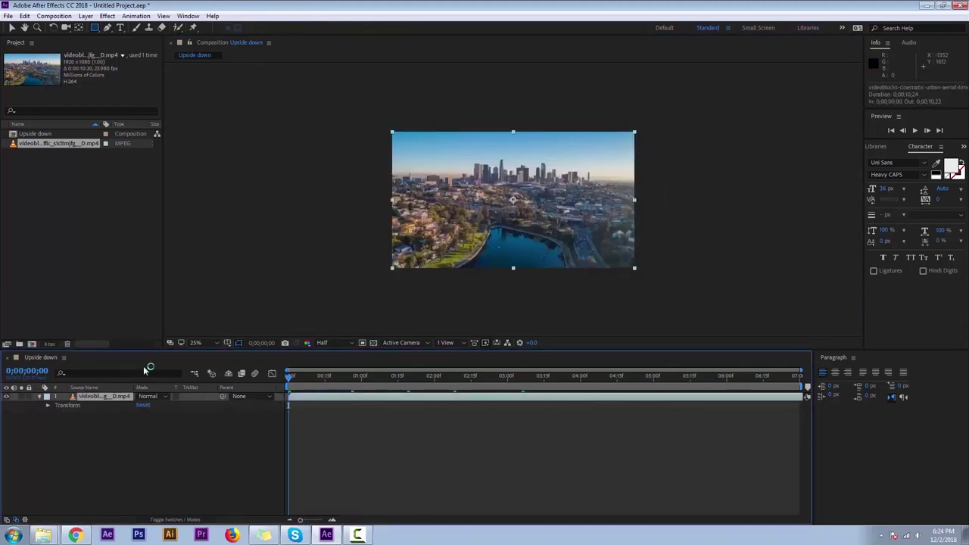
pyautogui.moveTo(382, 151); pyautogui.dragTo(645, 281)
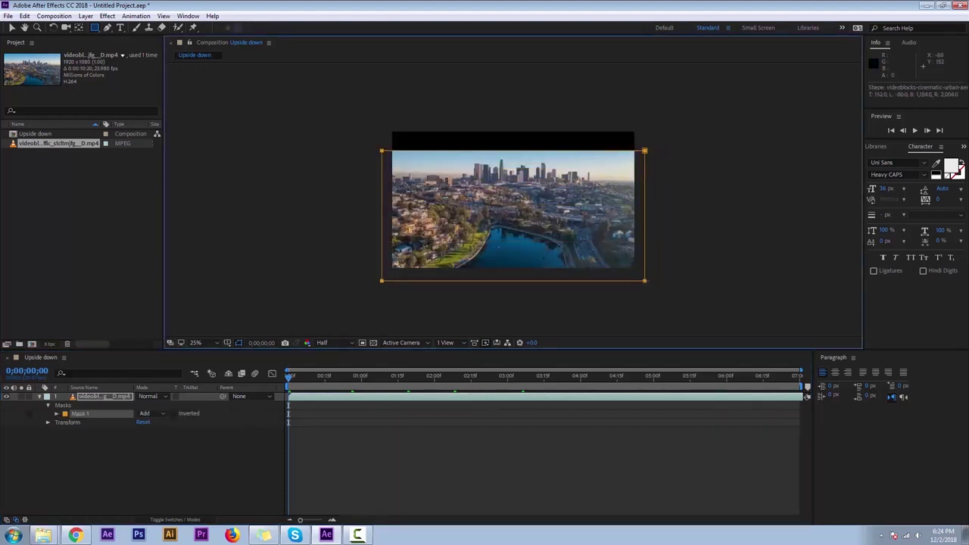
pyautogui.moveTo(645, 281); pyautogui.dragTo(663, 282)
# - Free-transform the mask so it reaches past the left, right and bottom edges of the frame
pyautogui.press('v')
pyautogui.doubleClick(382, 282)
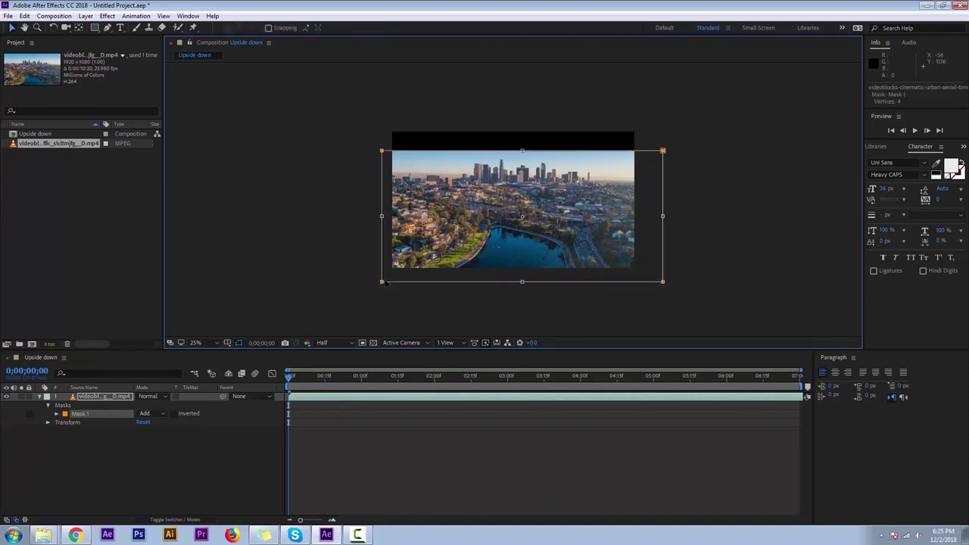
pyautogui.moveTo(382, 282); pyautogui.dragTo(348, 288)
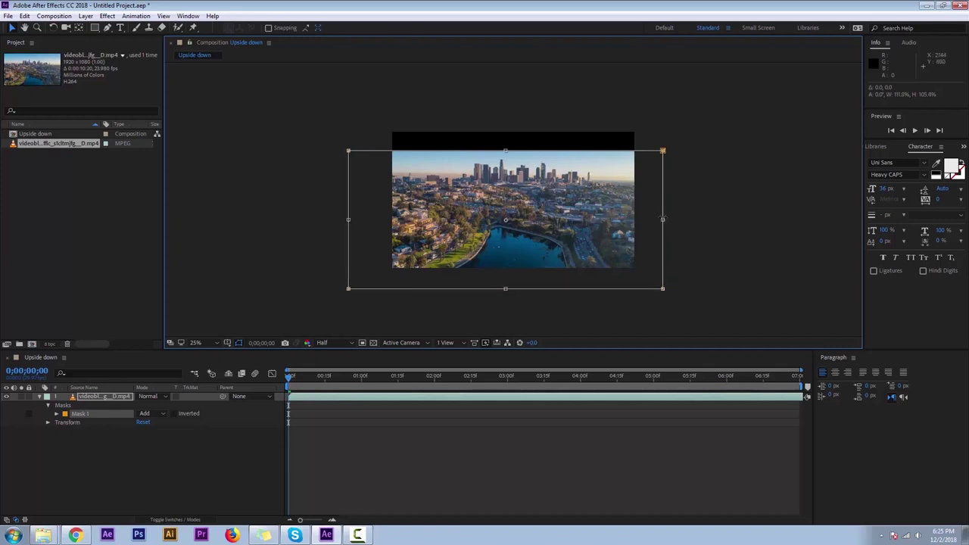
pyautogui.moveTo(663, 220); pyautogui.dragTo(675, 220)
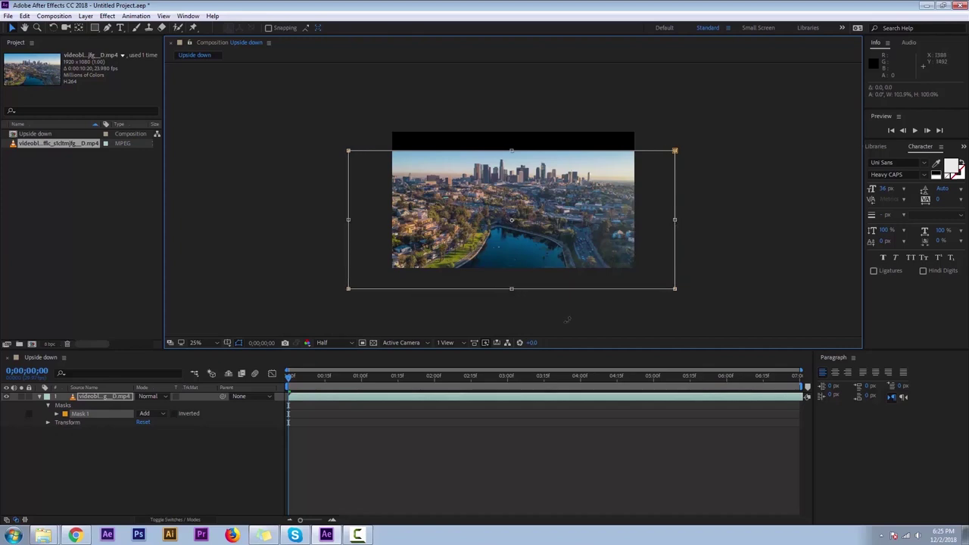
pyautogui.press('.')
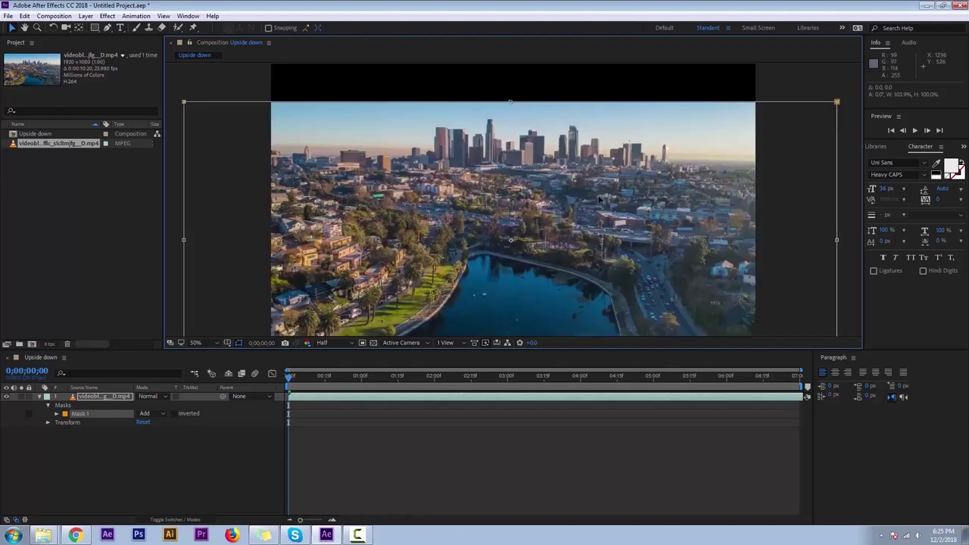
pyautogui.press(',')
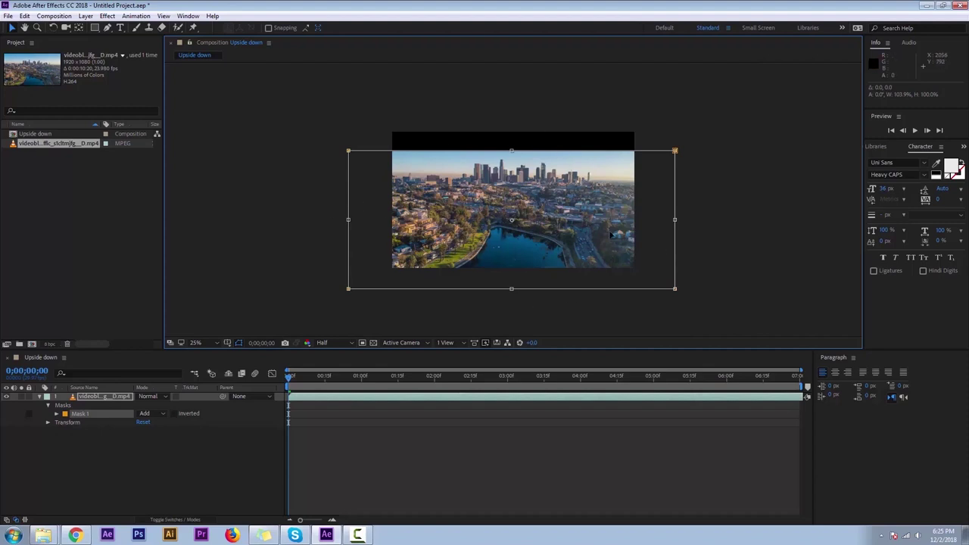
pyautogui.moveTo(512, 289); pyautogui.dragTo(513, 301)
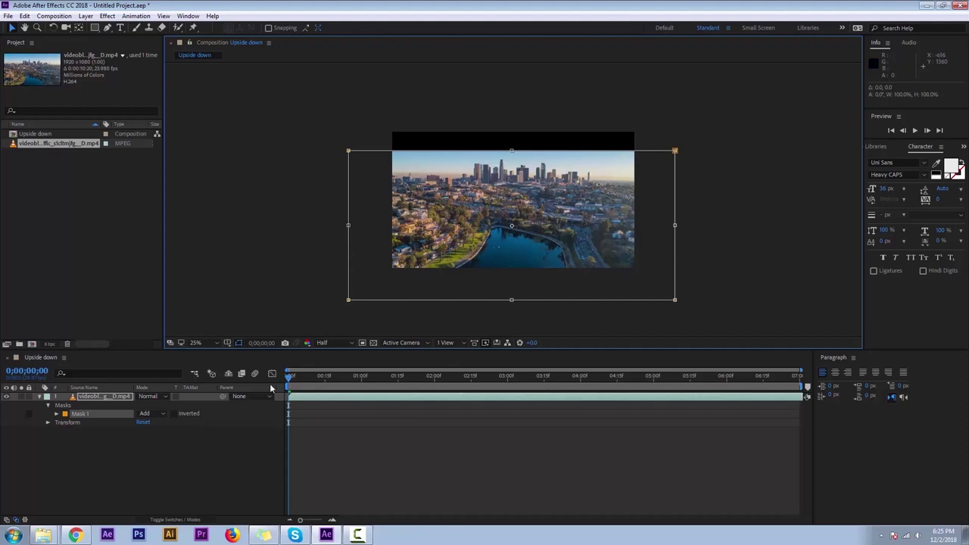
# - Turn on Title/Action Safe guides over the composition, then collapse the video layer's properties
pyautogui.click(165, 461)
pyautogui.click(102, 397)
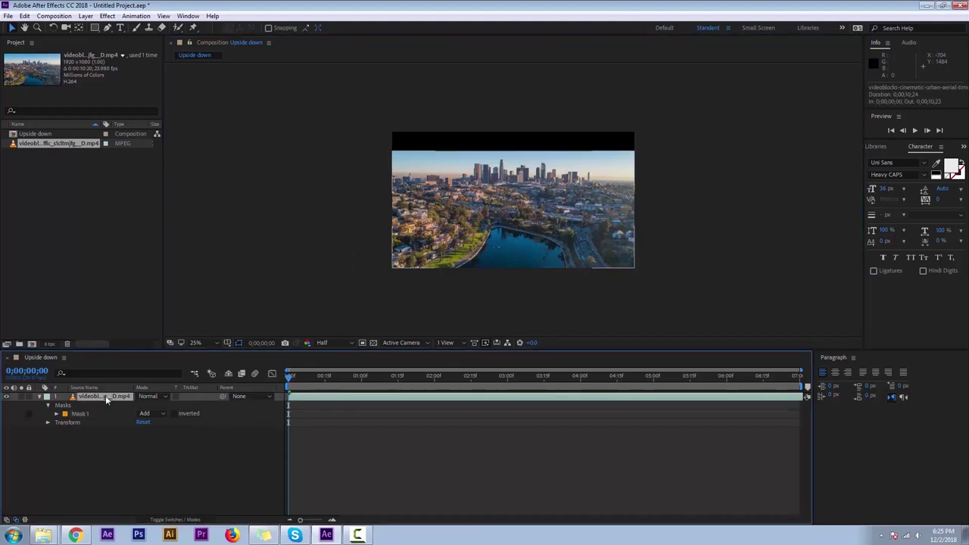
pyautogui.click(227, 342)
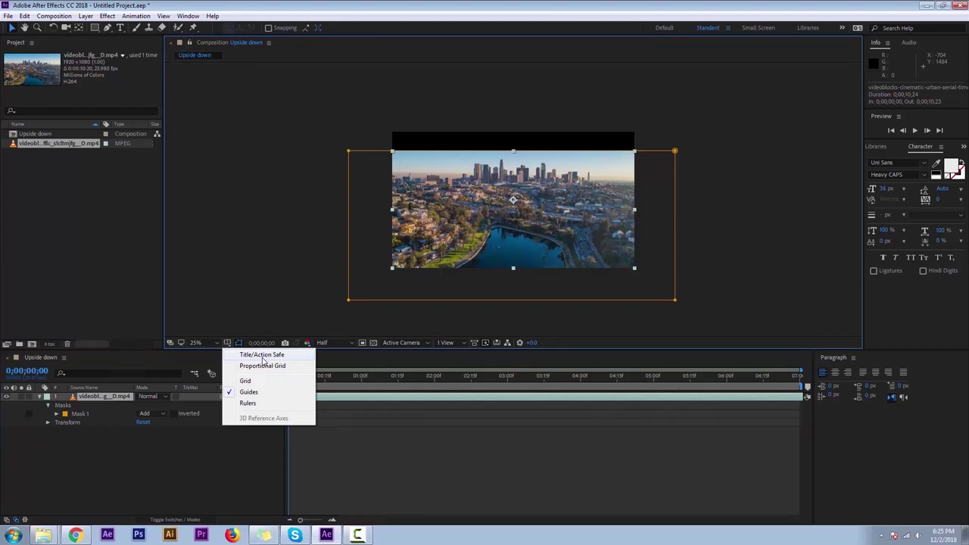
pyautogui.click(263, 356)
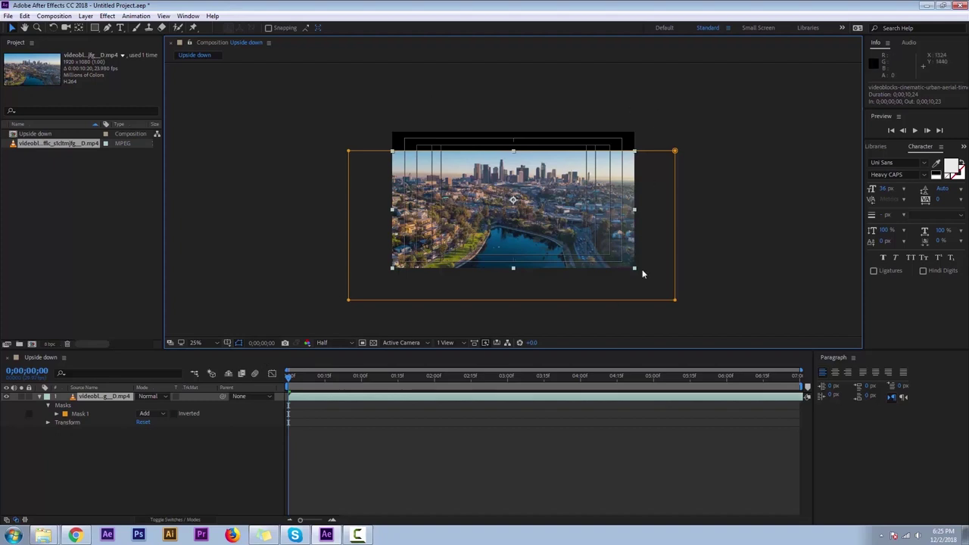
pyautogui.click(108, 459)
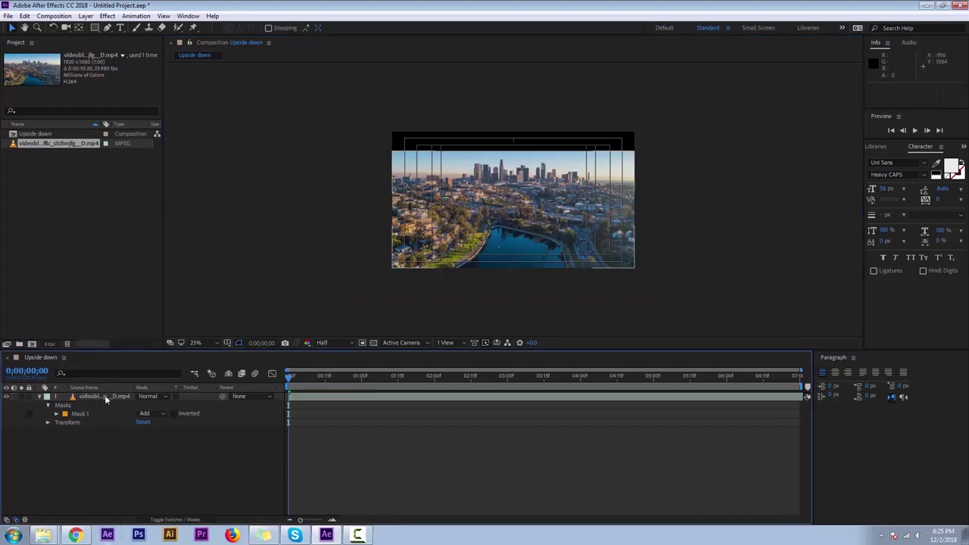
pyautogui.click(106, 398)
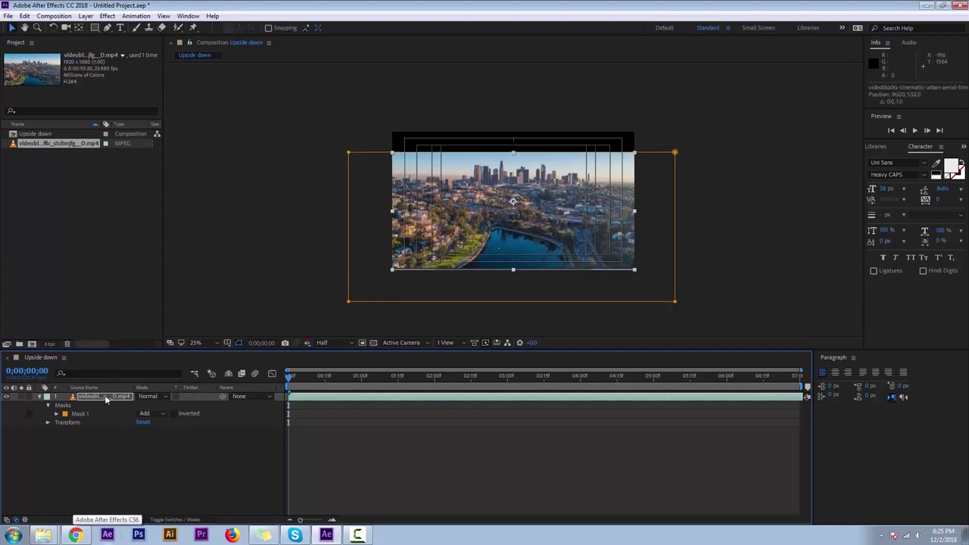
pyautogui.click(39, 397)
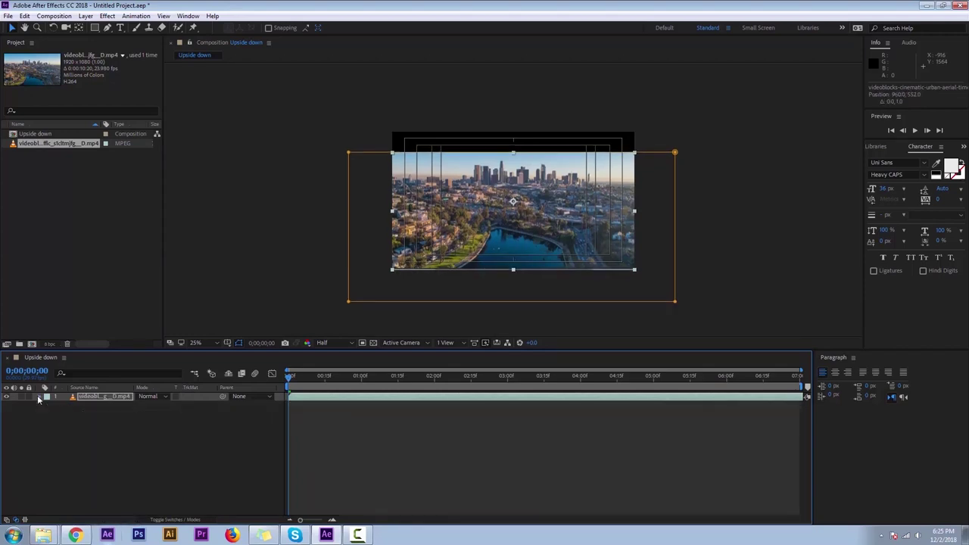
# - Set the skyline layer's Position Y to 927 so it reads 960, 927
pyautogui.click(38, 396)
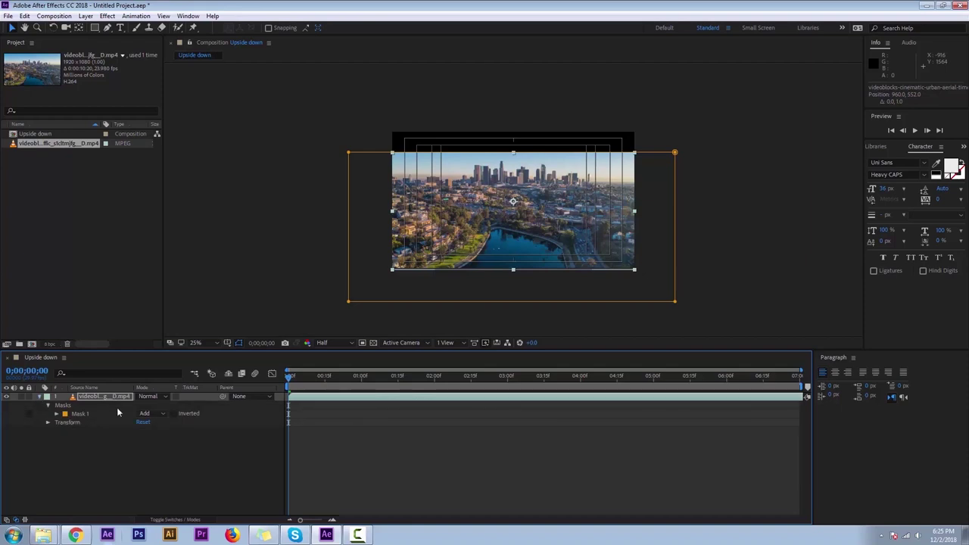
pyautogui.click(48, 422)
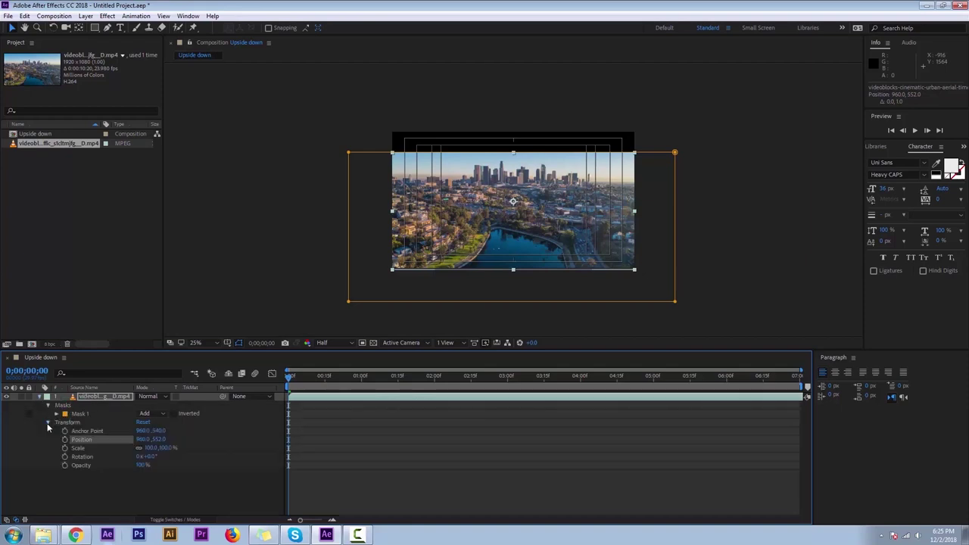
pyautogui.click(154, 440)
pyautogui.write('573')
pyautogui.press('Return')
pyautogui.moveTo(157, 439)
pyautogui.mouseDown()
pyautogui.moveTo(362, 428)
pyautogui.moveTo(336, 434)
pyautogui.moveTo(343, 439)
pyautogui.mouseUp()
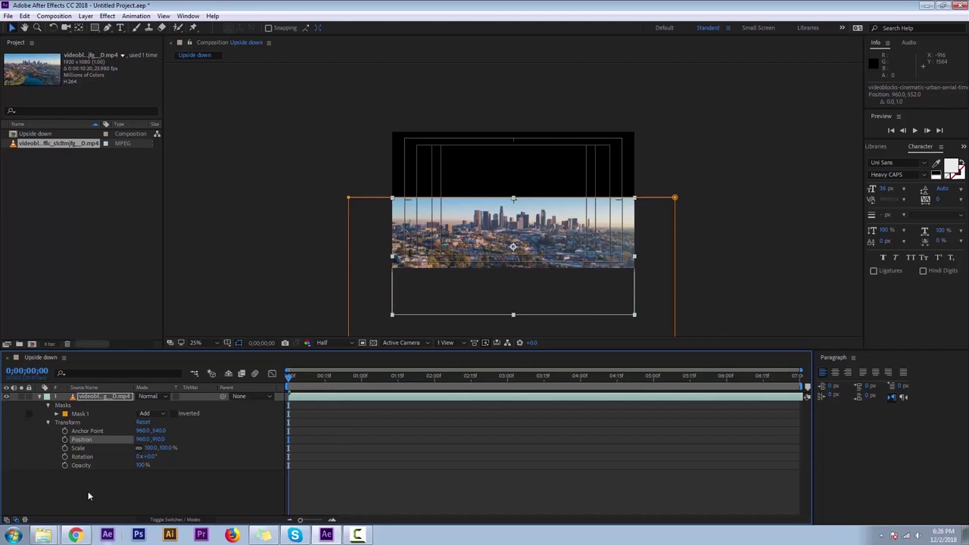
pyautogui.click(158, 439)
pyautogui.write('927')
pyautogui.press('Return')
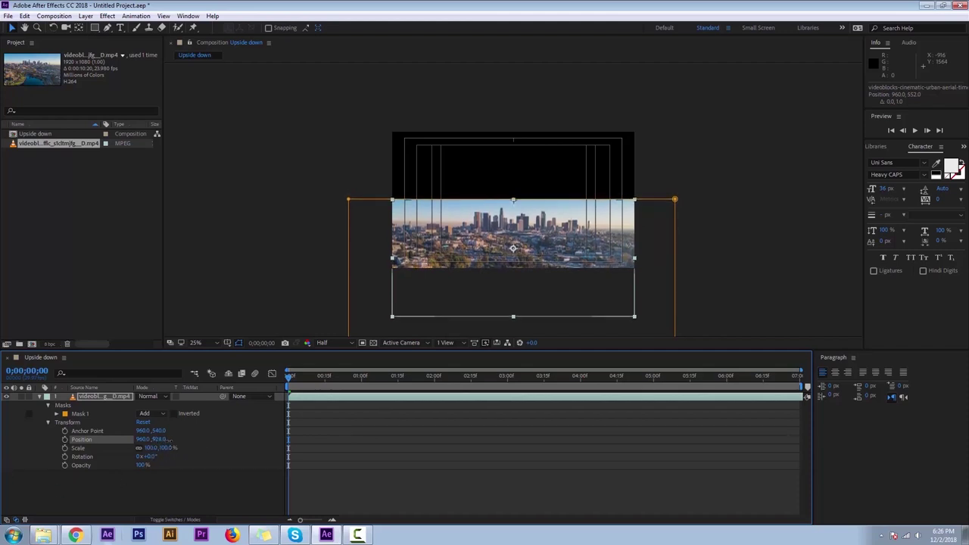
pyautogui.click(106, 504)
pyautogui.click(108, 396)
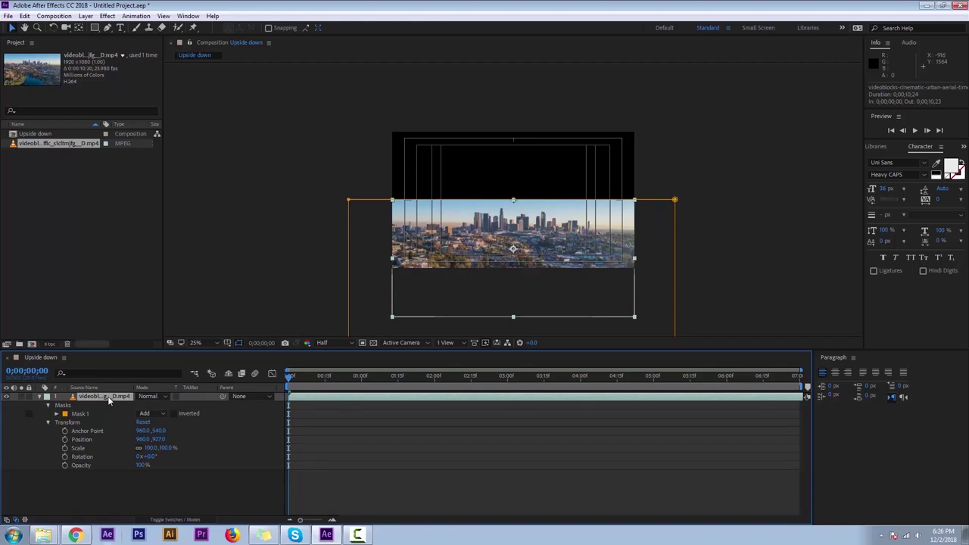
# - Duplicate the skyline video layer with Ctrl+D
pyautogui.rightClick(107, 396)
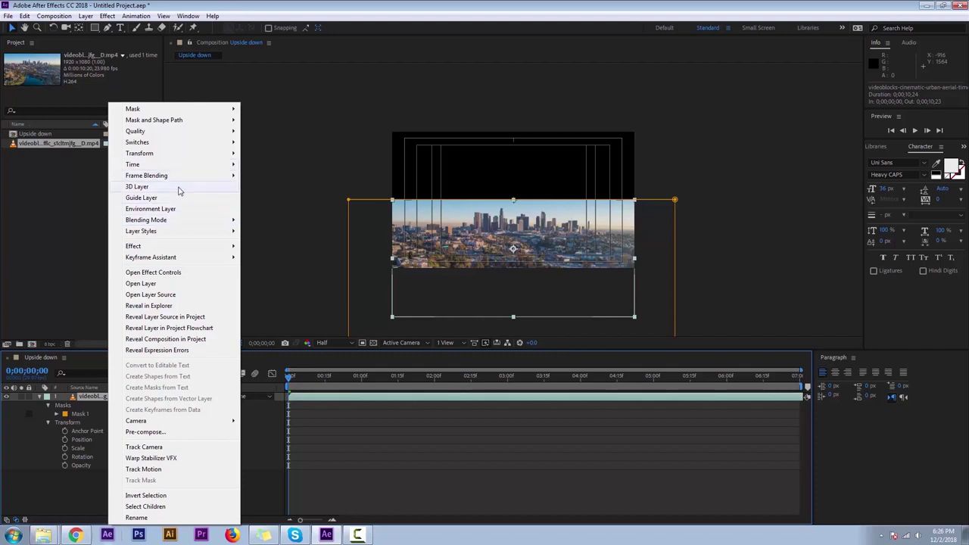
pyautogui.click(338, 95)
pyautogui.click(107, 396)
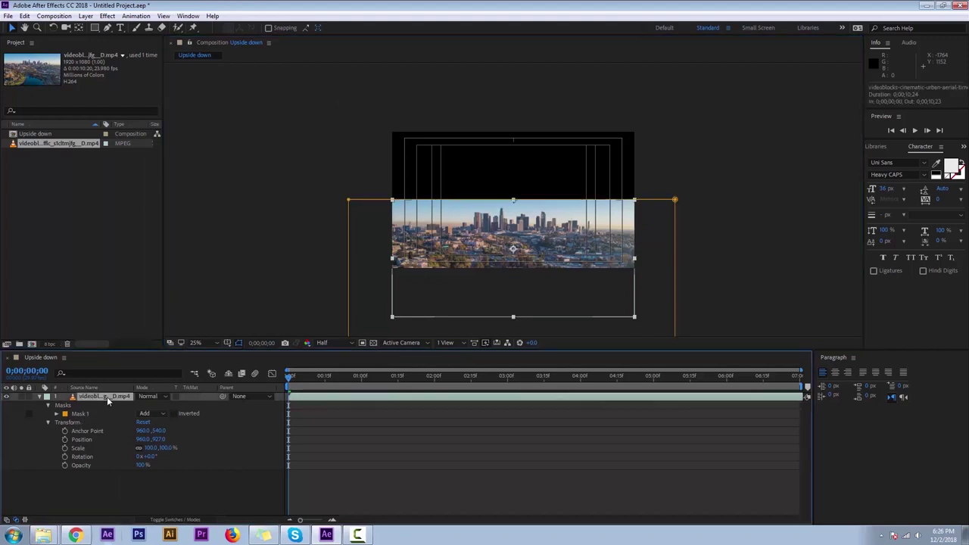
pyautogui.hotkey('ctrl', 'd')
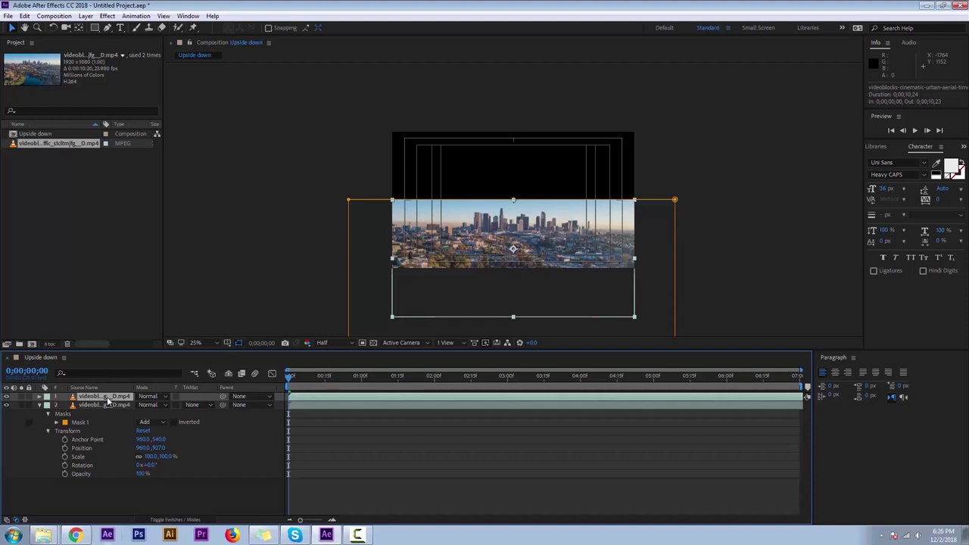
pyautogui.click(39, 405)
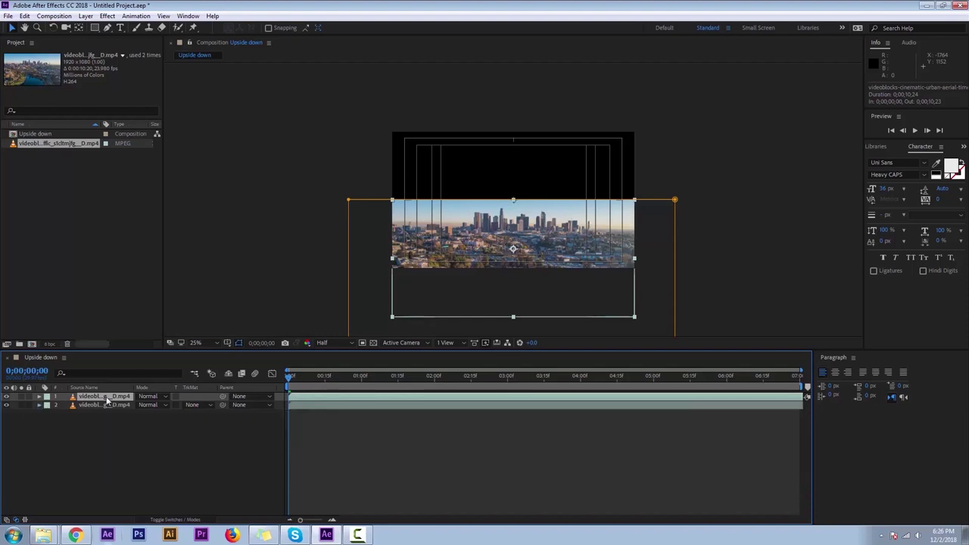
pyautogui.press('Up')
pyautogui.press('Up')
pyautogui.press('Up')
pyautogui.press('Up')
pyautogui.press('Up')
pyautogui.press('Up')
pyautogui.press('Up')
pyautogui.press('Up')
pyautogui.press('Up')
pyautogui.press('Up')
pyautogui.press('Up')
pyautogui.press('Up')
pyautogui.press('Up')
pyautogui.press('Up')
pyautogui.press('Up')
pyautogui.press('Up')
pyautogui.press('Up')
pyautogui.press('Up')
pyautogui.press('Up')
pyautogui.press('Up')
pyautogui.press('Up')
pyautogui.press('Up')
pyautogui.press('Up')
pyautogui.press('Up')
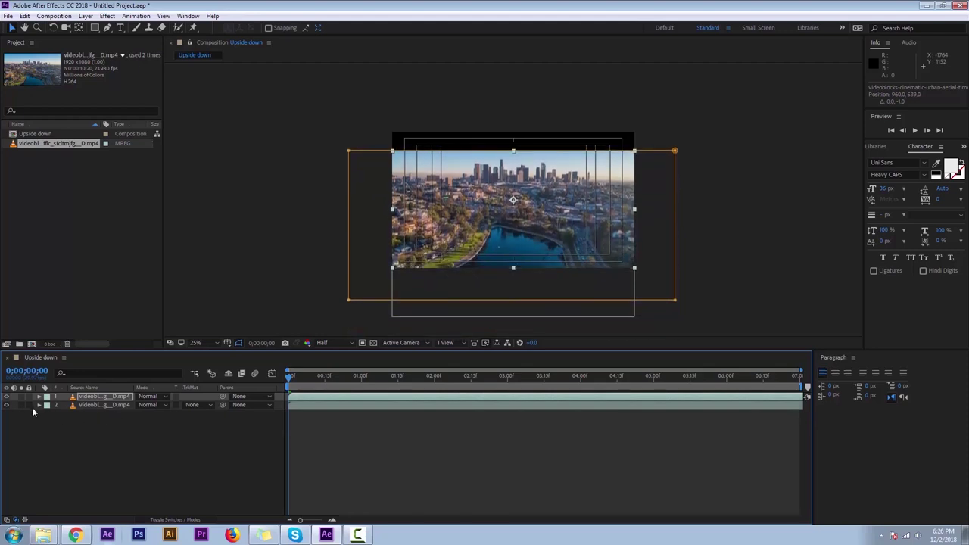
# - Rotate the top copy to 180° so its city appears upside down
pyautogui.click(41, 397)
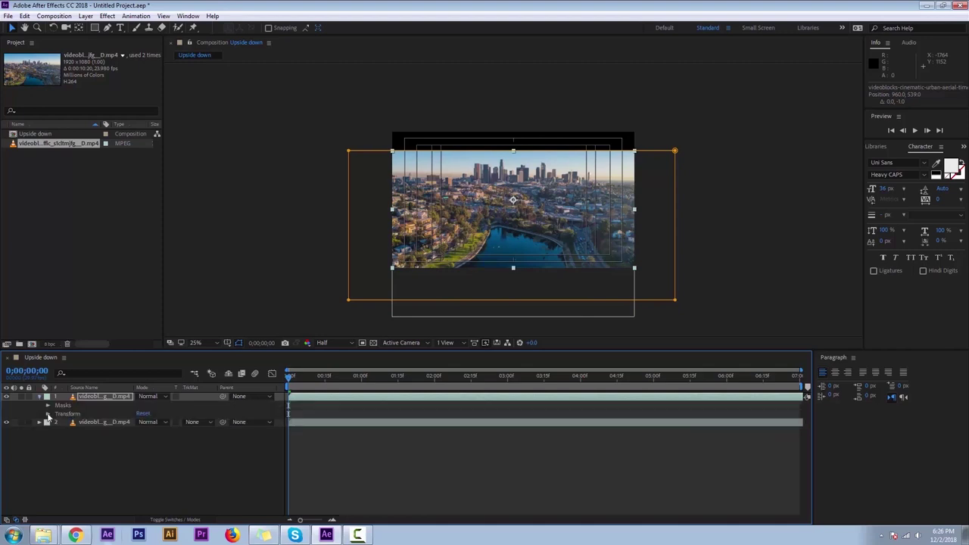
pyautogui.click(48, 414)
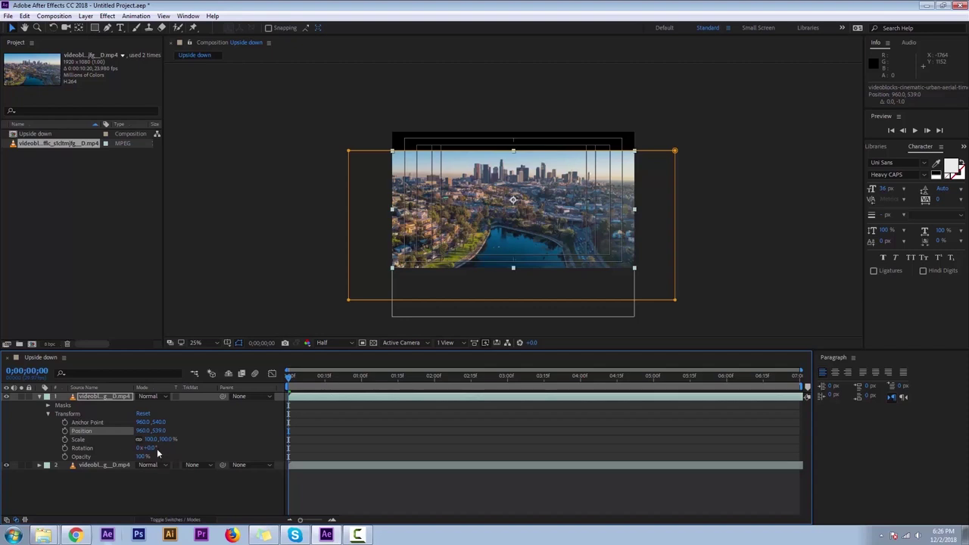
pyautogui.moveTo(148, 451); pyautogui.dragTo(227, 442)
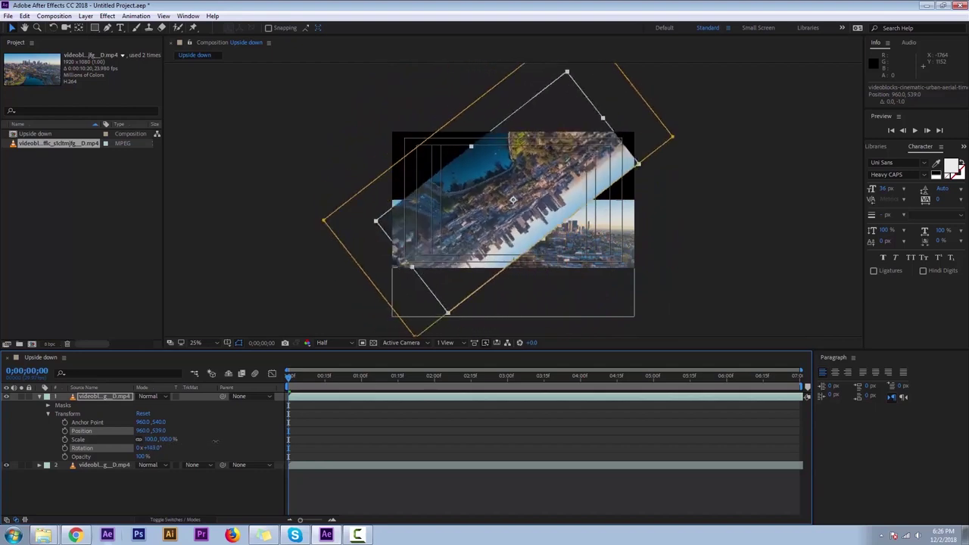
pyautogui.moveTo(229, 441); pyautogui.dragTo(231, 441)
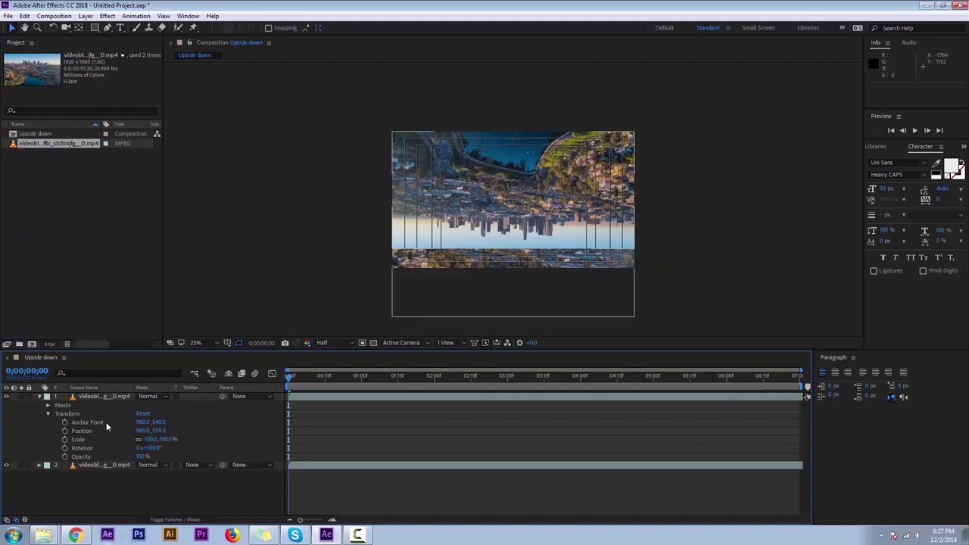
# - Nudge the upside-down copy up to Position 960, 171, then check the result at 50% zoom
pyautogui.click(118, 396)
pyautogui.hotkey('shift', 'Up')
pyautogui.hotkey('shift', 'Up')
pyautogui.hotkey('shift', 'Up')
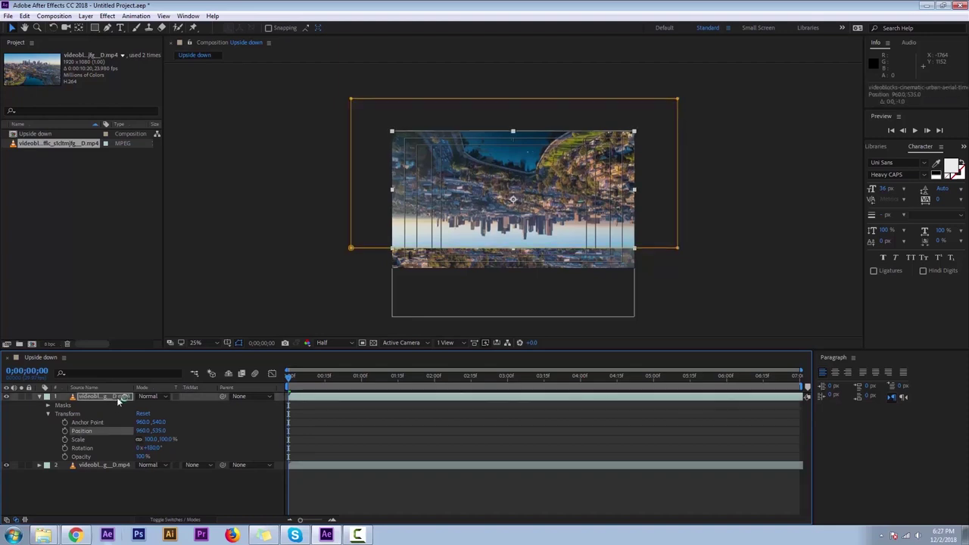
pyautogui.hotkey('shift', 'Up')
pyautogui.hotkey('shift', 'Up')
pyautogui.hotkey('shift', 'Up')
pyautogui.hotkey('shift', 'Up')
pyautogui.hotkey('shift', 'Up')
pyautogui.hotkey('shift', 'Up')
pyautogui.hotkey('shift', 'Up')
pyautogui.hotkey('shift', 'Up')
pyautogui.hotkey('shift', 'Up')
pyautogui.hotkey('shift', 'Up')
pyautogui.hotkey('shift', 'Up')
pyautogui.hotkey('shift', 'Up')
pyautogui.hotkey('shift', 'Up')
pyautogui.hotkey('shift', 'Up')
pyautogui.hotkey('shift', 'Up')
pyautogui.hotkey('shift', 'Up')
pyautogui.hotkey('shift', 'Up')
pyautogui.hotkey('shift', 'Up')
pyautogui.press('Up')
pyautogui.press('Up')
pyautogui.press('Up')
pyautogui.press('Up')
pyautogui.press('Up')
pyautogui.press('Down')
pyautogui.press('Down')
pyautogui.press('Down')
pyautogui.press('Down')
pyautogui.press('Down')
pyautogui.press('Down')
pyautogui.press('Down')
pyautogui.press('Down')
pyautogui.press('Down')
pyautogui.press('Down')
pyautogui.press('Down')
pyautogui.press('Down')
pyautogui.press('Down')
pyautogui.press('Down')
pyautogui.press('Down')
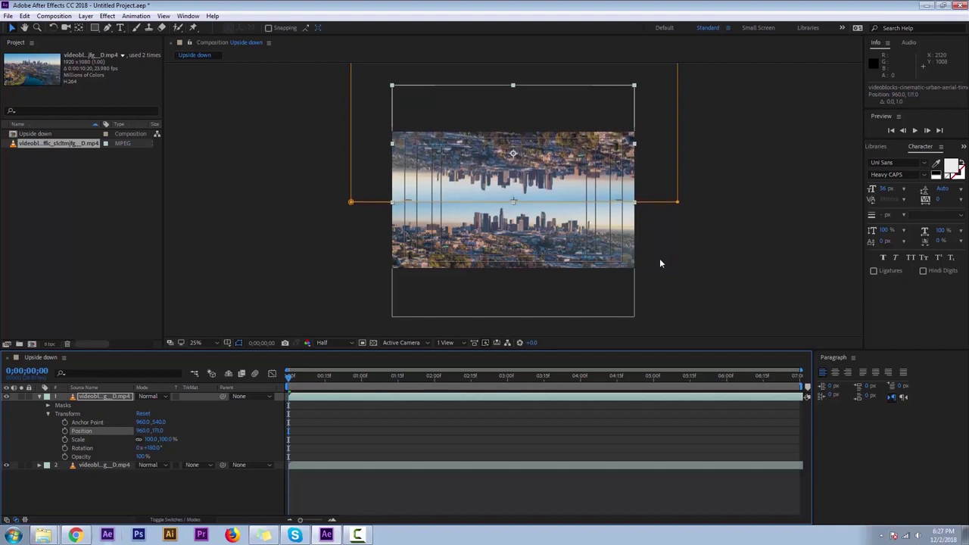
pyautogui.click(733, 263)
pyautogui.press('.')
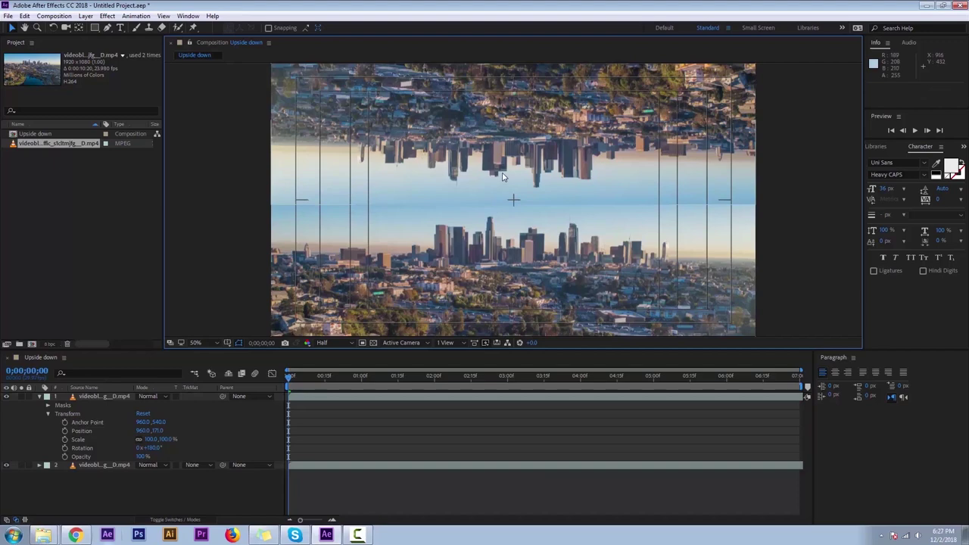
pyautogui.press('.')
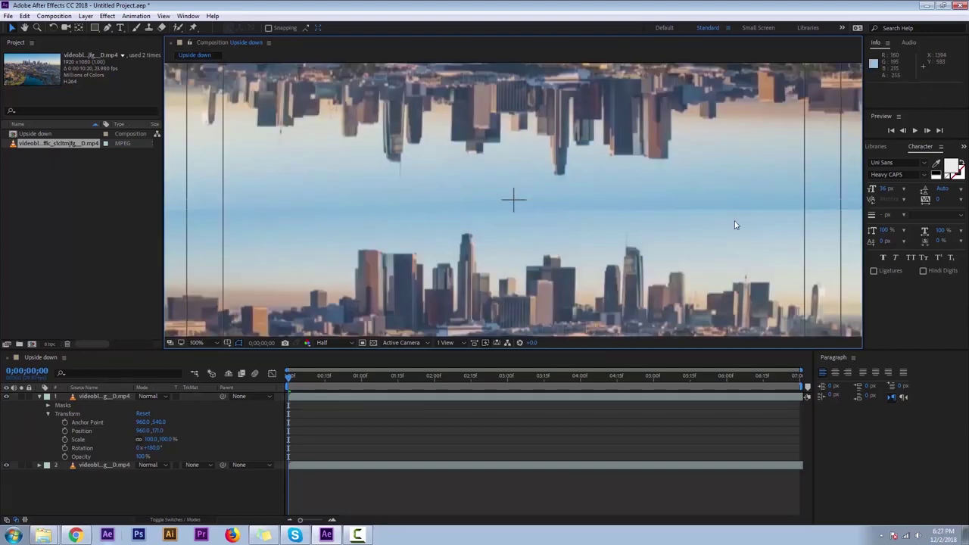
pyautogui.press(',')
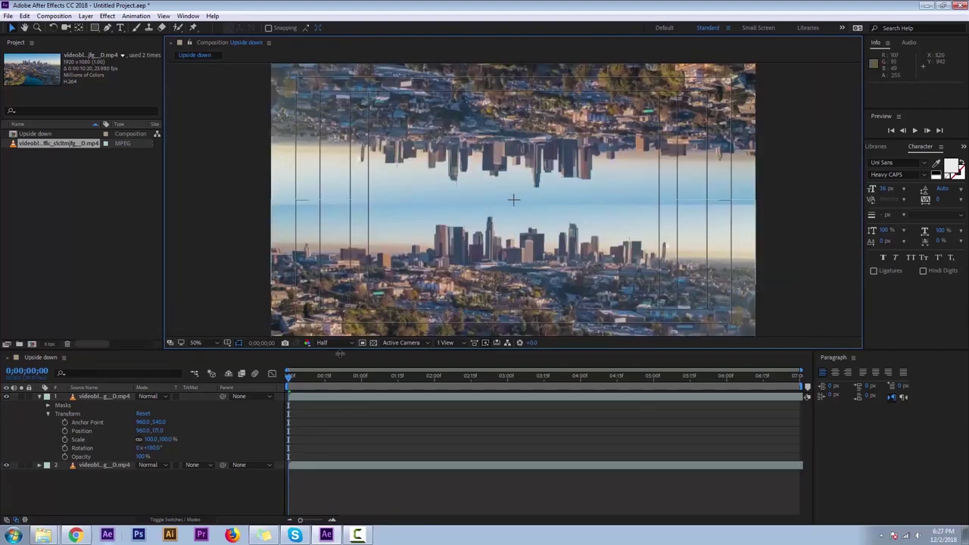
# - Set the upside-down copy's Mask 1 feather to 20 pixels and hide the mask outline
pyautogui.click(101, 397)
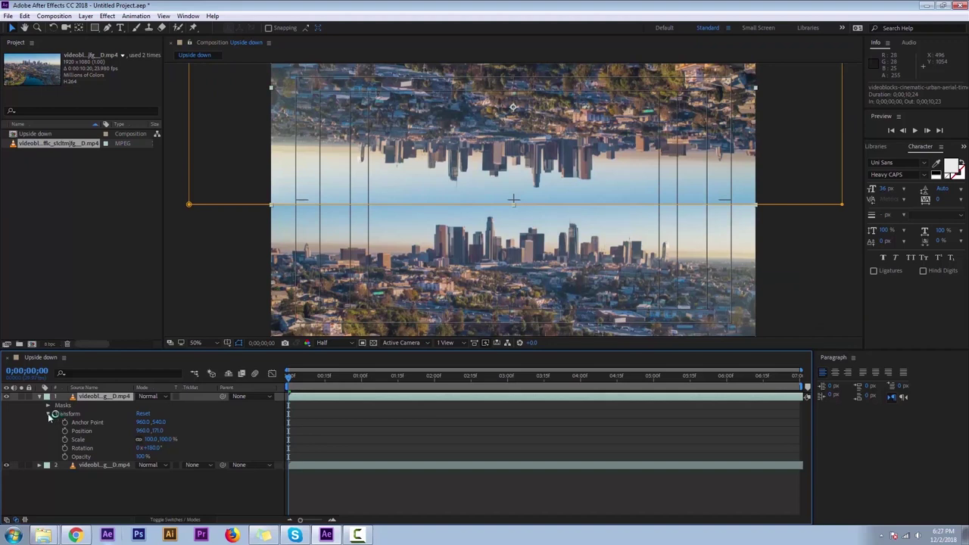
pyautogui.click(48, 413)
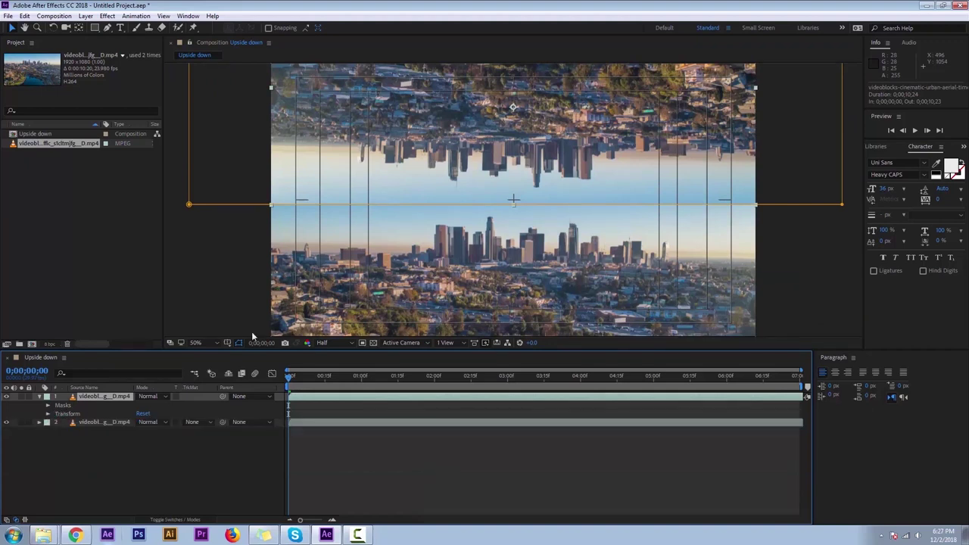
pyautogui.click(48, 406)
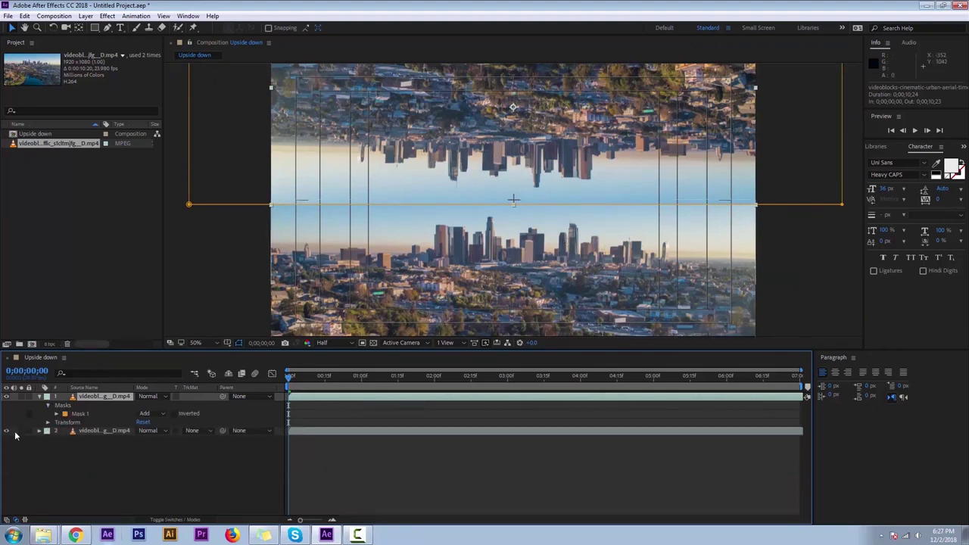
pyautogui.click(64, 413)
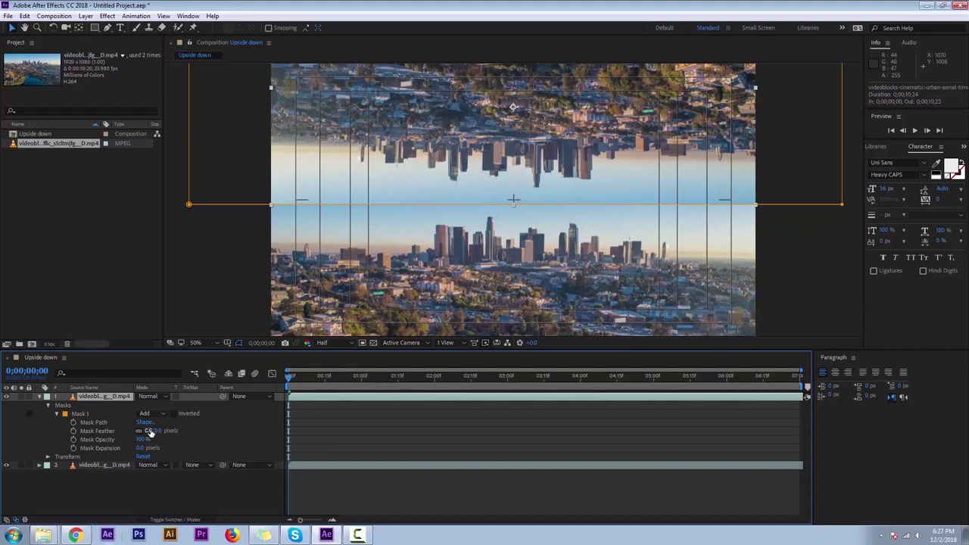
pyautogui.moveTo(149, 432)
pyautogui.mouseDown()
pyautogui.moveTo(174, 432)
pyautogui.moveTo(158, 430)
pyautogui.mouseUp()
pyautogui.click(239, 345)
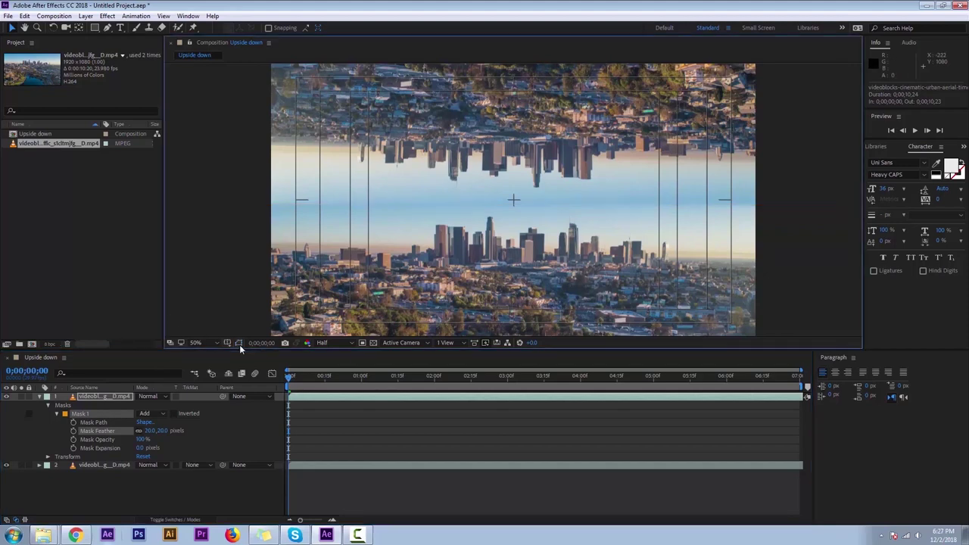
pyautogui.click(239, 345)
pyautogui.click(239, 345)
pyautogui.click(239, 344)
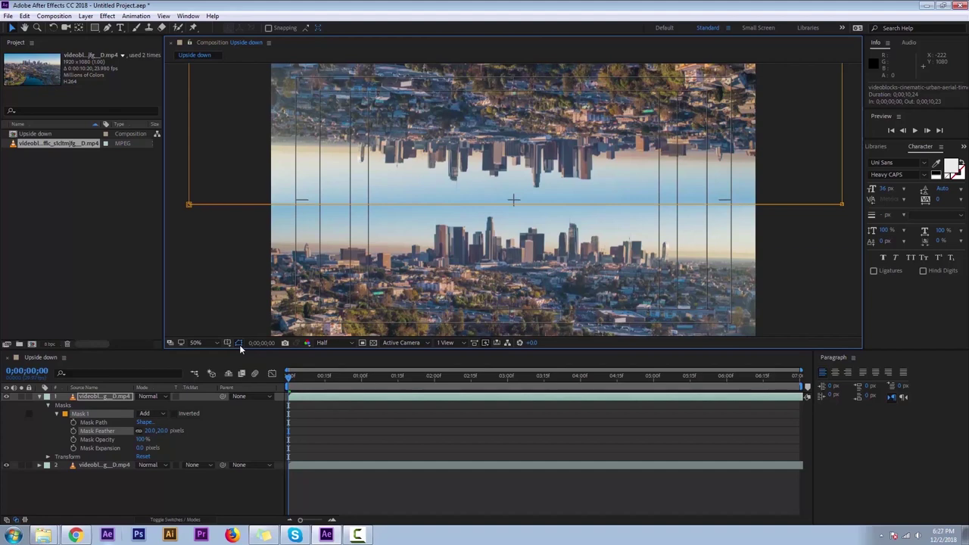
pyautogui.click(240, 344)
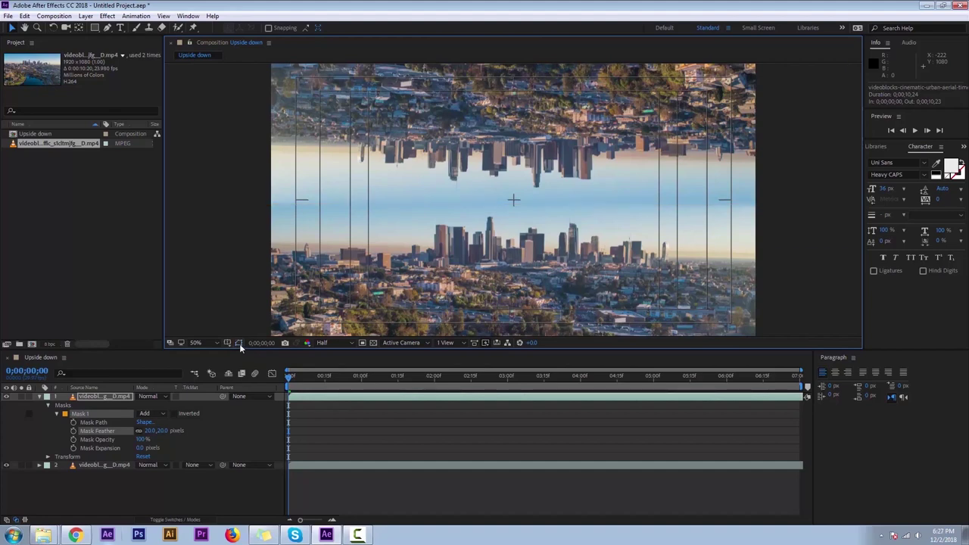
pyautogui.click(239, 344)
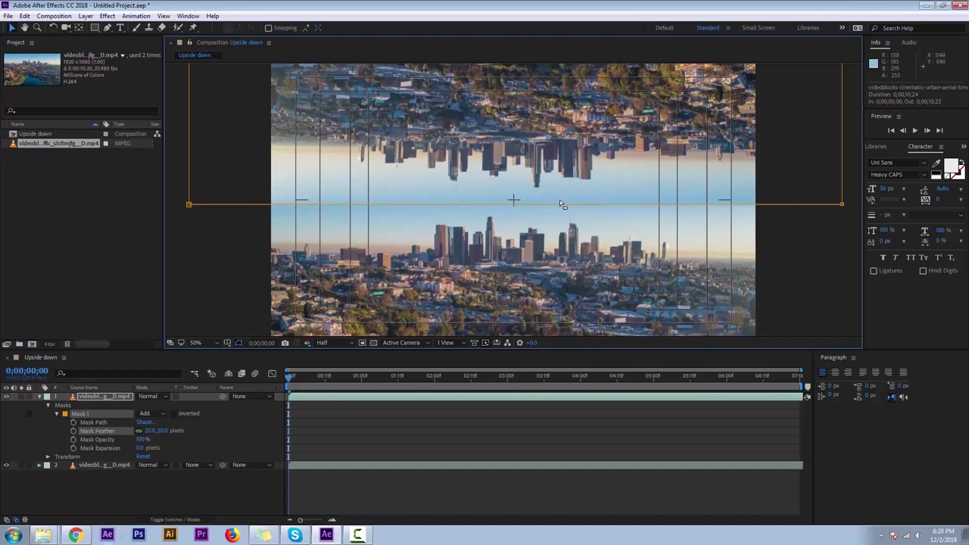
pyautogui.click(239, 344)
# - Adjust the lower skyline layer's Mask 1 feather, then scrub to preview the seam
pyautogui.click(112, 465)
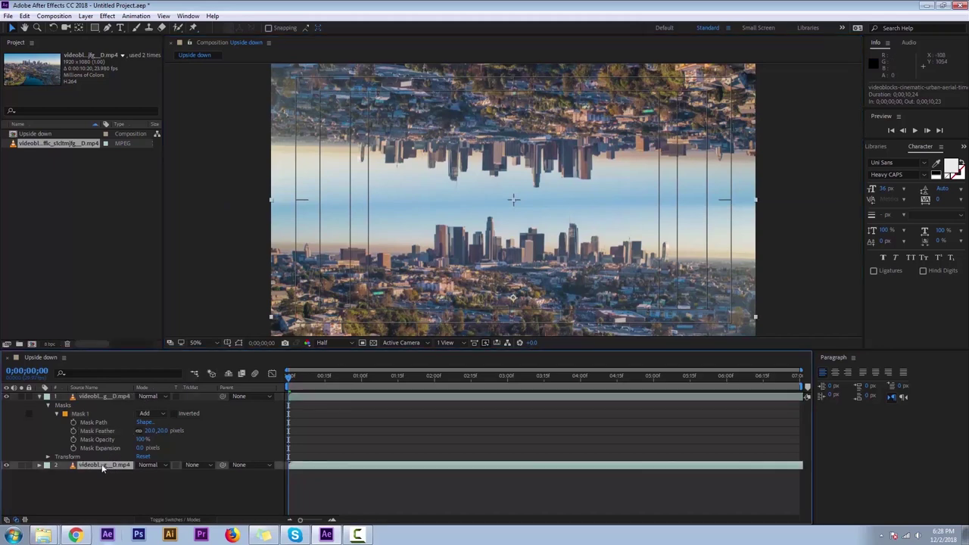
pyautogui.press('m')
pyautogui.click(57, 475)
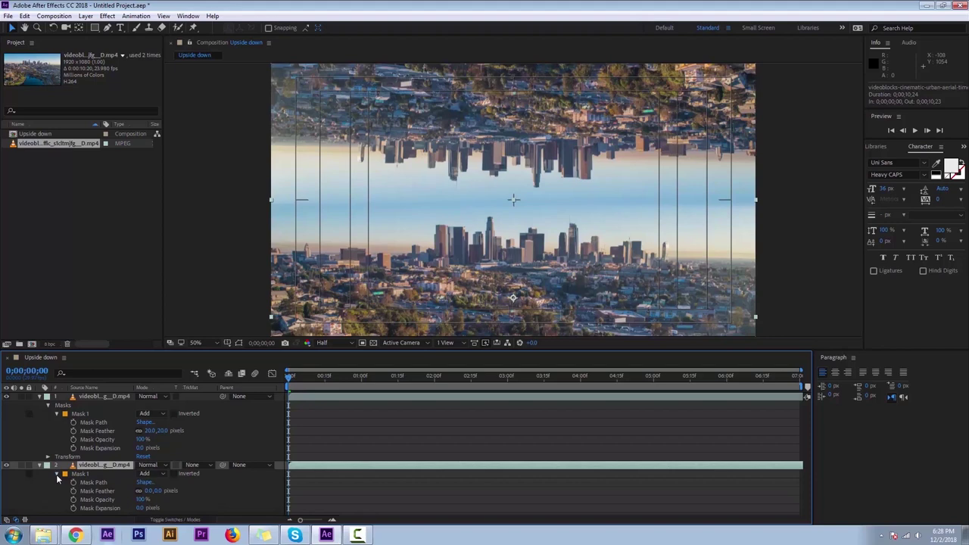
pyautogui.moveTo(154, 492)
pyautogui.mouseDown()
pyautogui.moveTo(172, 492)
pyautogui.moveTo(147, 492)
pyautogui.mouseUp()
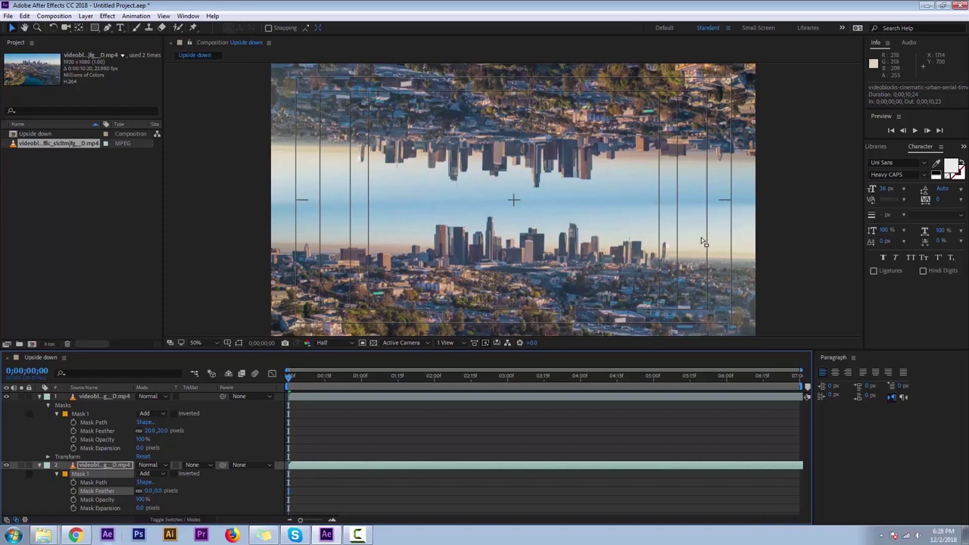
pyautogui.scroll(-2, 696, 241)
pyautogui.scroll(2, 695, 240)
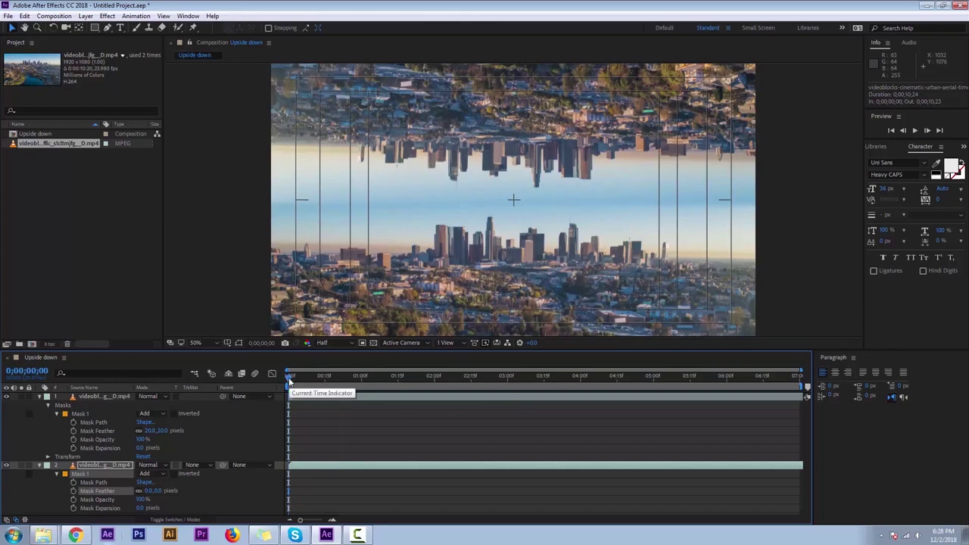
pyautogui.moveTo(289, 381); pyautogui.dragTo(413, 395)
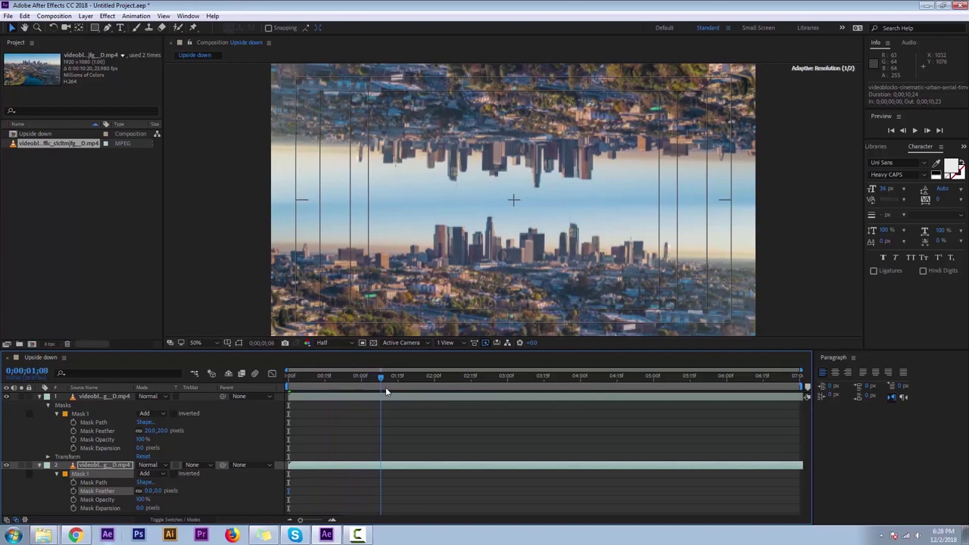
# - Collapse both video layers' properties and deselect them
pyautogui.moveTo(413, 395)
pyautogui.mouseDown()
pyautogui.moveTo(577, 406)
pyautogui.moveTo(18, 402)
pyautogui.mouseUp()
pyautogui.click(39, 396)
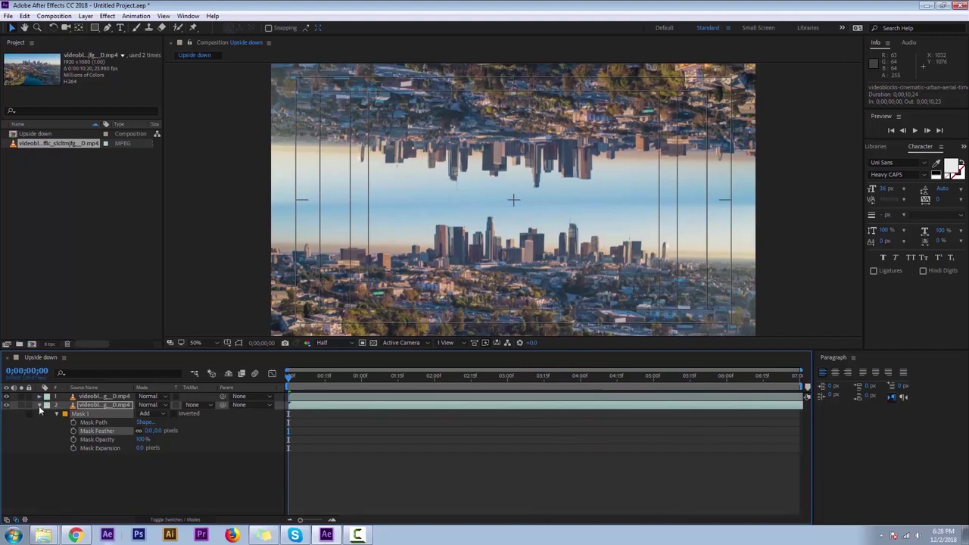
pyautogui.click(39, 405)
pyautogui.click(110, 460)
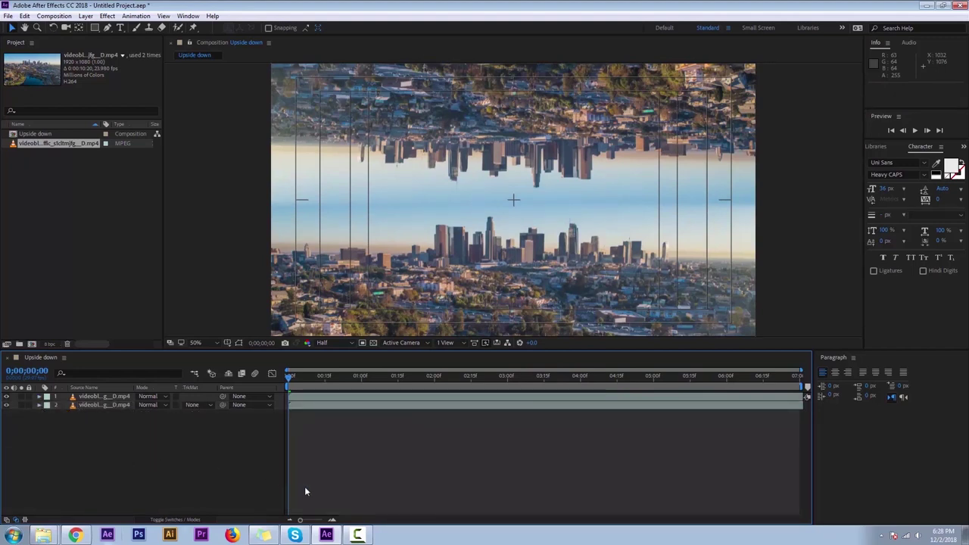
pyautogui.click(358, 535)
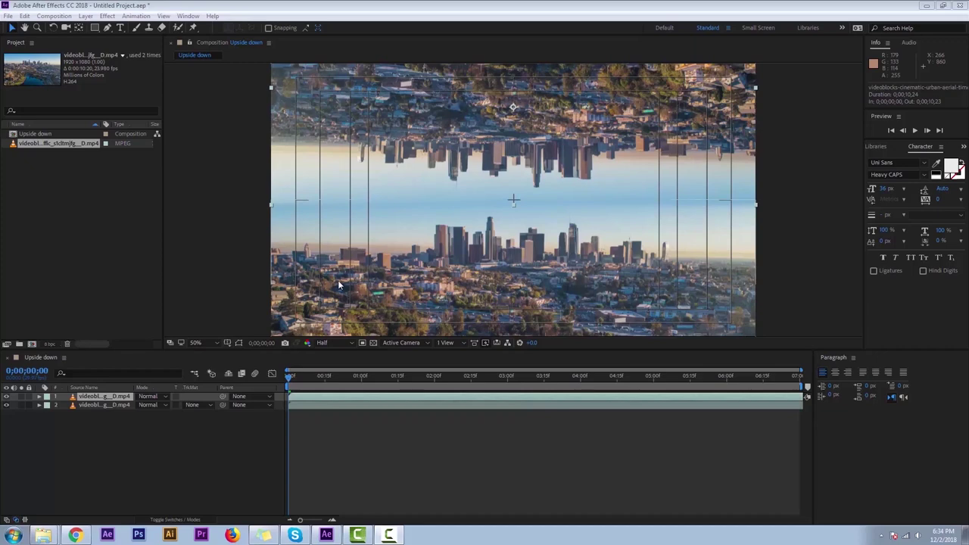
# - Scrub through the clip to check the reflection, then return to the first frame
pyautogui.moveTo(309, 389); pyautogui.dragTo(520, 400)
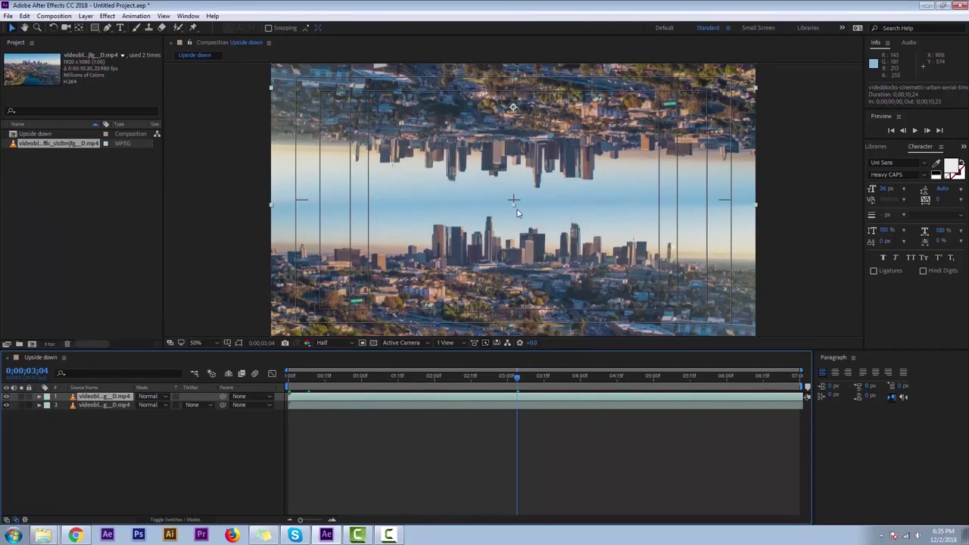
pyautogui.click(595, 384)
pyautogui.click(707, 385)
pyautogui.press('Home')
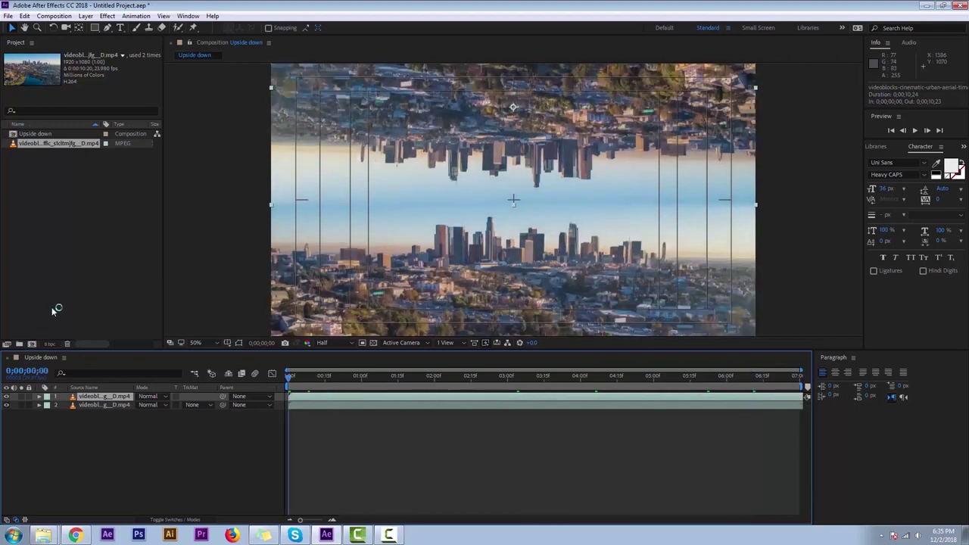
# - Deselect the footage and draw a paragraph text box across the sky gap with the Type tool
pyautogui.click(98, 453)
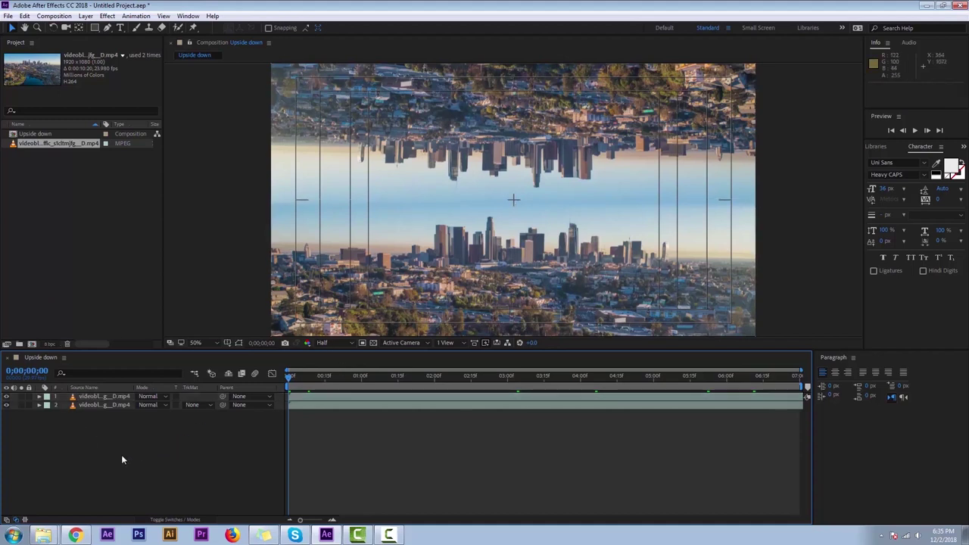
pyautogui.click(121, 28)
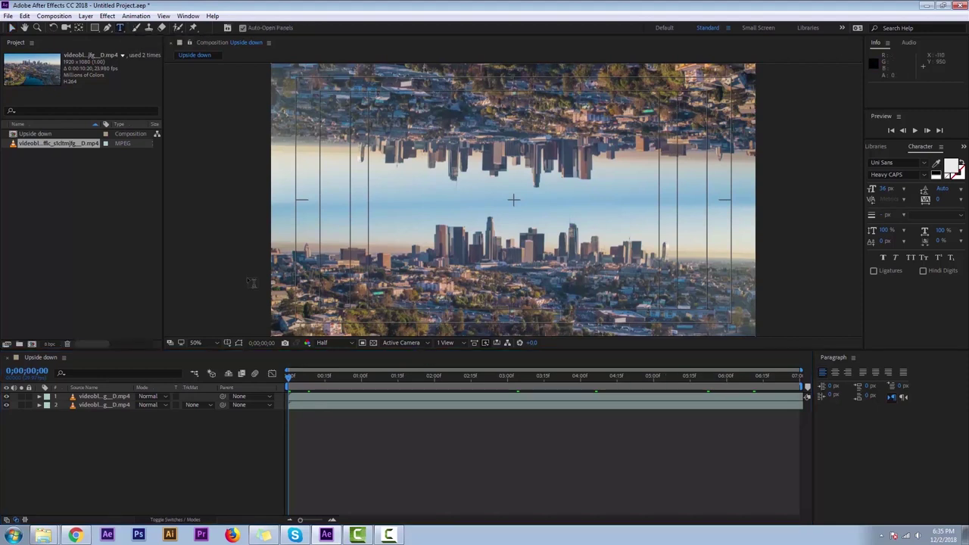
pyautogui.moveTo(414, 187)
pyautogui.mouseDown()
pyautogui.moveTo(657, 225)
pyautogui.moveTo(628, 218)
pyautogui.mouseUp()
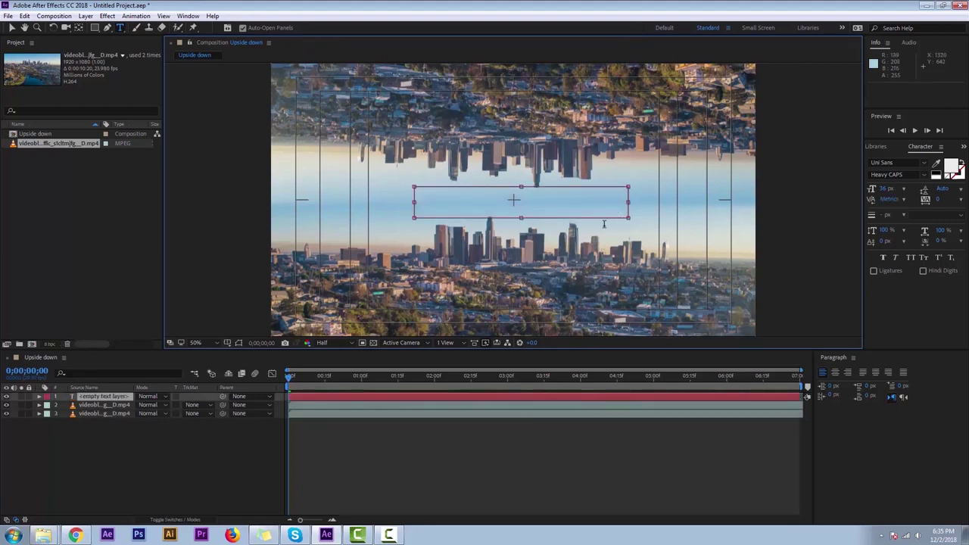
# - Type the title 'THE UPSIDE DOWN' and fill it with a dark colour sampled from the footage
pyautogui.write('Th upsiddow')
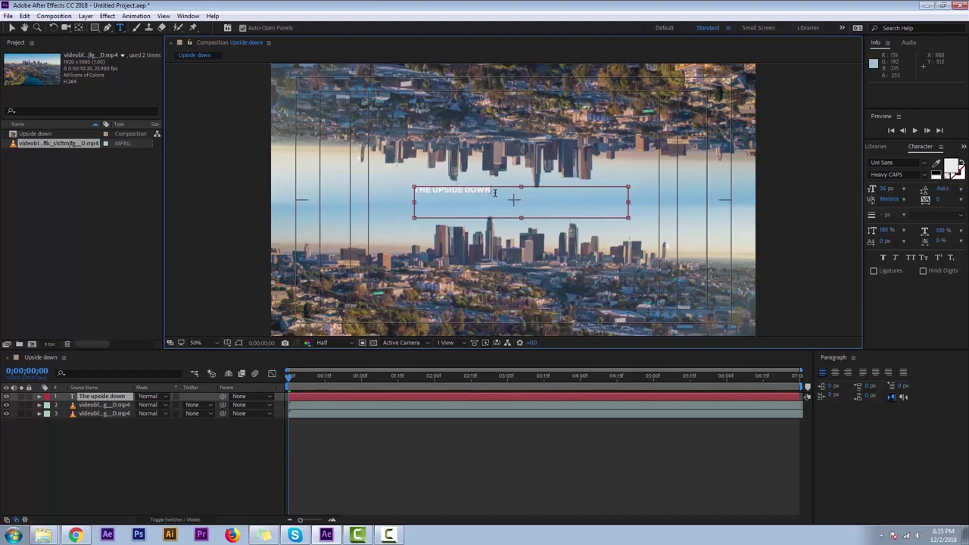
pyautogui.hotkey('ctrl', 'a')
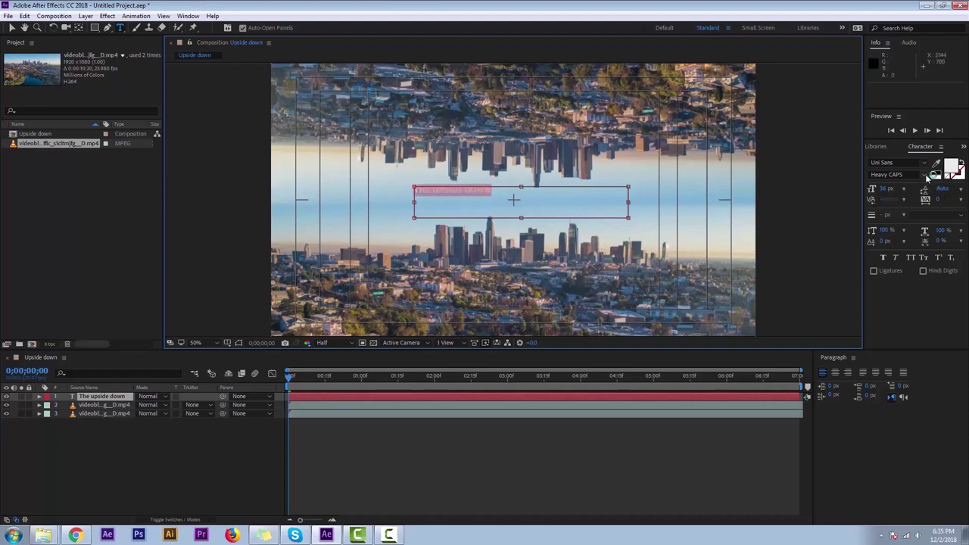
pyautogui.click(936, 162)
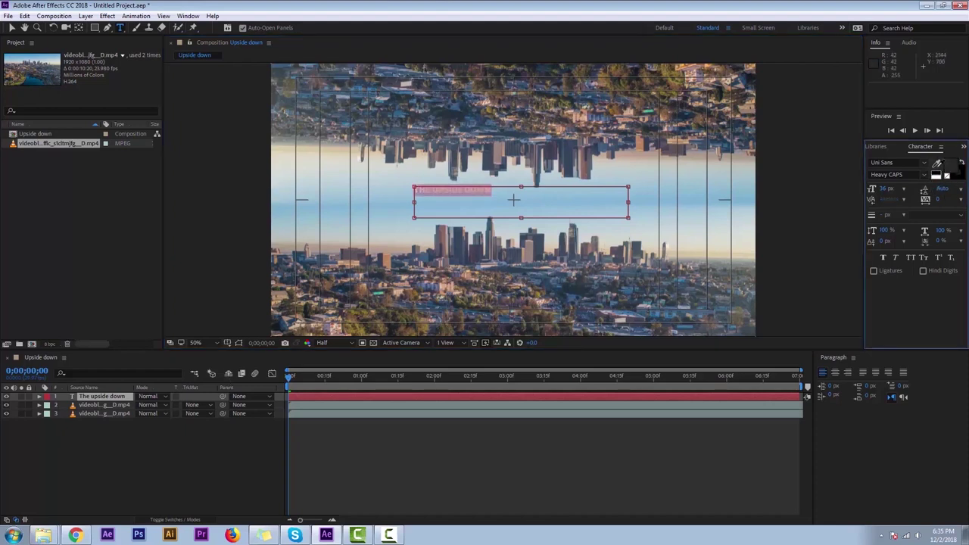
pyautogui.click(570, 280)
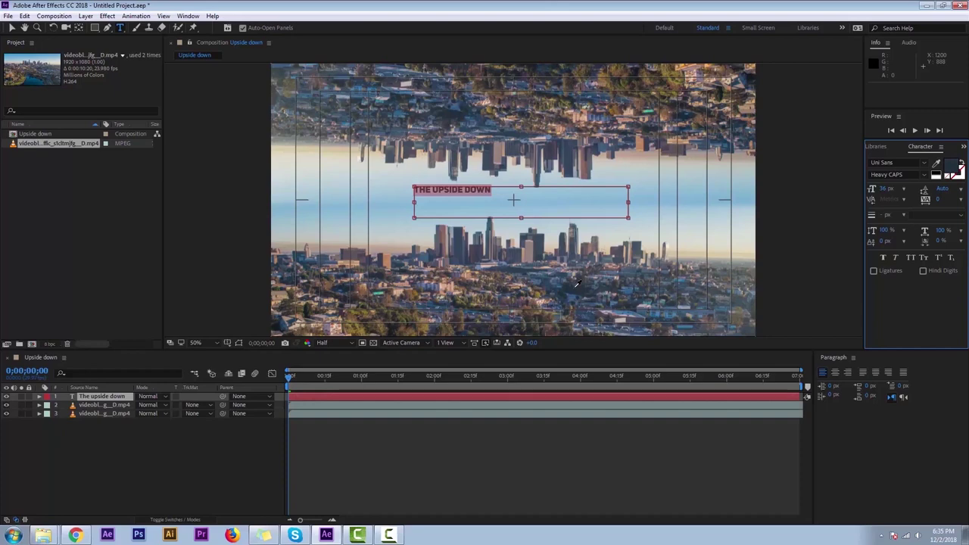
pyautogui.click(91, 400)
pyautogui.press('.')
pyautogui.press(',')
pyautogui.press('v')
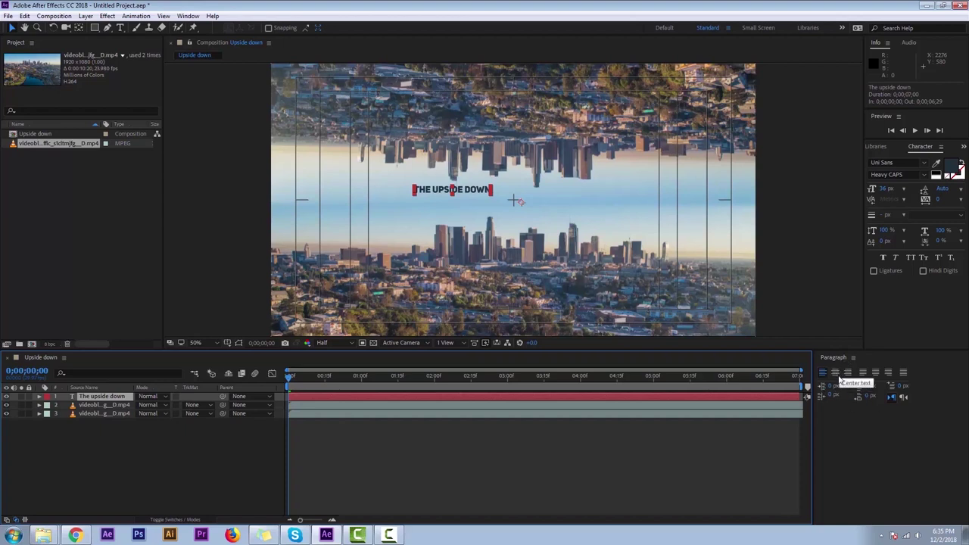
# - Centre-align the title text and drag it to the middle of the sky gap
pyautogui.click(838, 376)
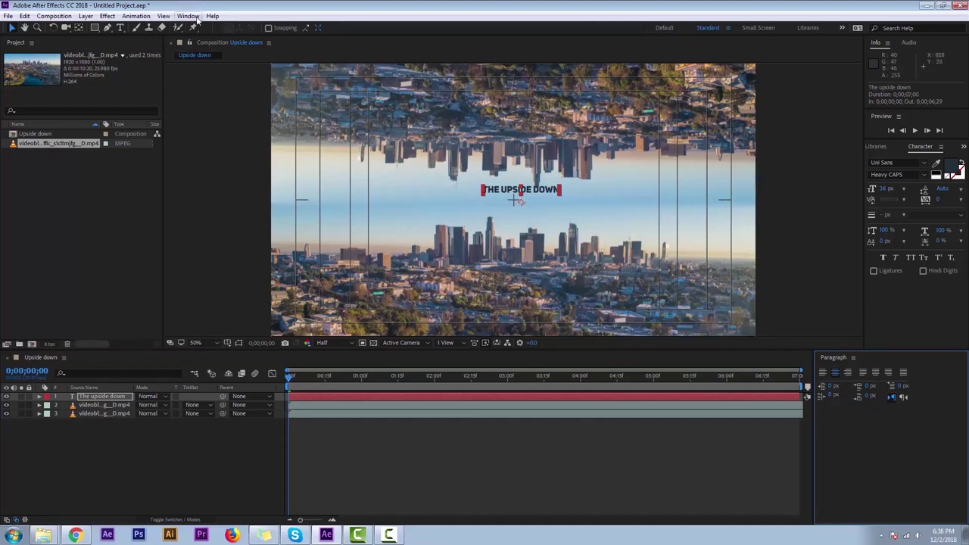
pyautogui.click(188, 16)
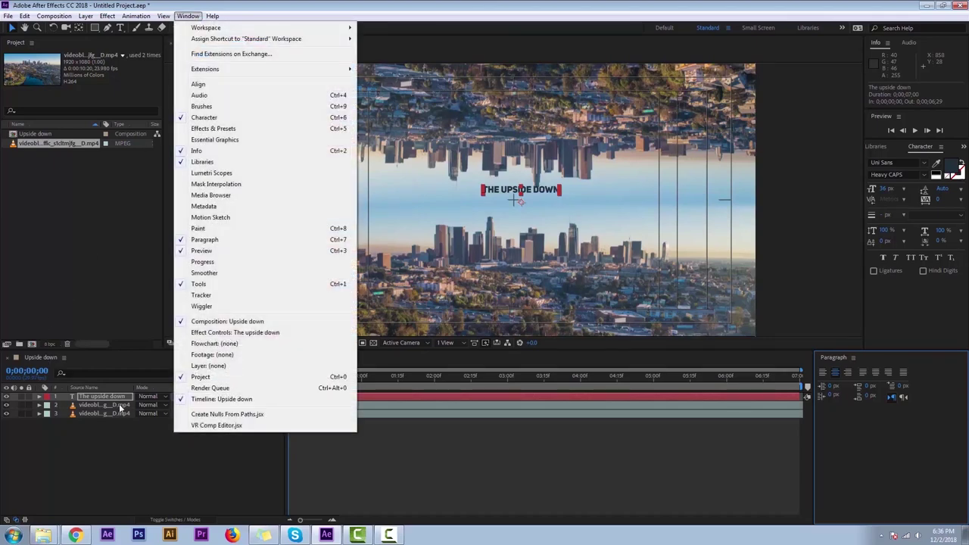
pyautogui.click(119, 406)
pyautogui.press('Return')
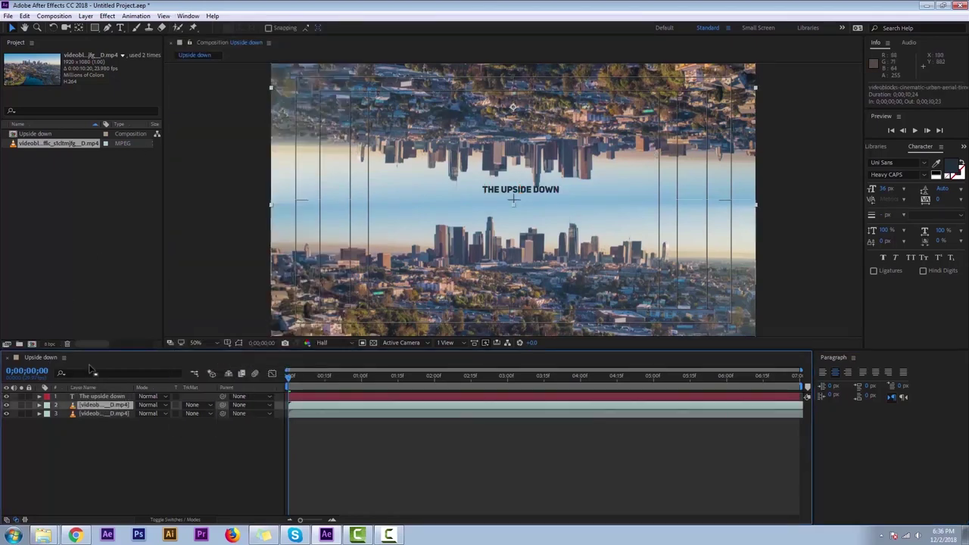
pyautogui.click(115, 395)
pyautogui.moveTo(535, 196); pyautogui.dragTo(525, 203)
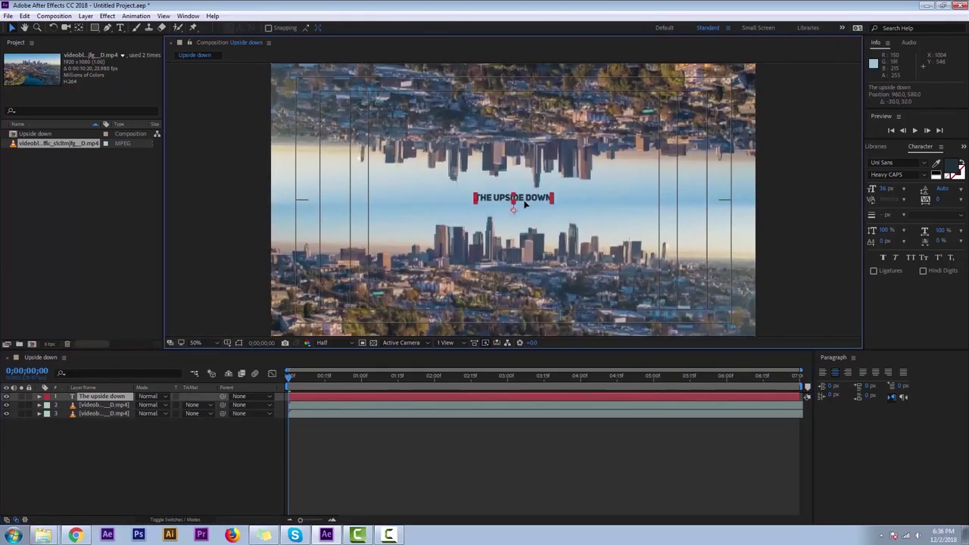
pyautogui.moveTo(525, 203); pyautogui.dragTo(526, 205)
pyautogui.moveTo(527, 205); pyautogui.dragTo(525, 207)
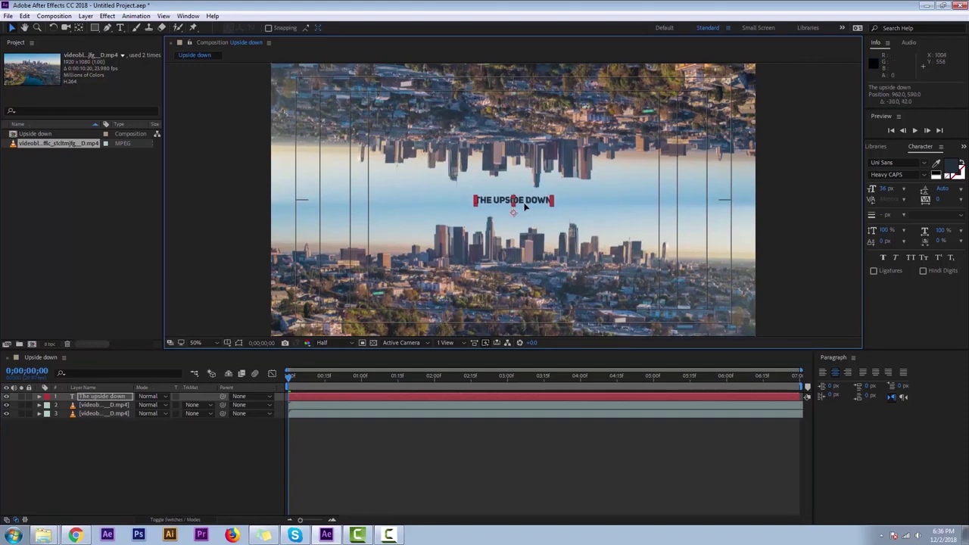
# - Scrub the title's font size up to 75 px
pyautogui.moveTo(883, 189); pyautogui.dragTo(901, 189)
pyautogui.moveTo(555, 208); pyautogui.dragTo(558, 201)
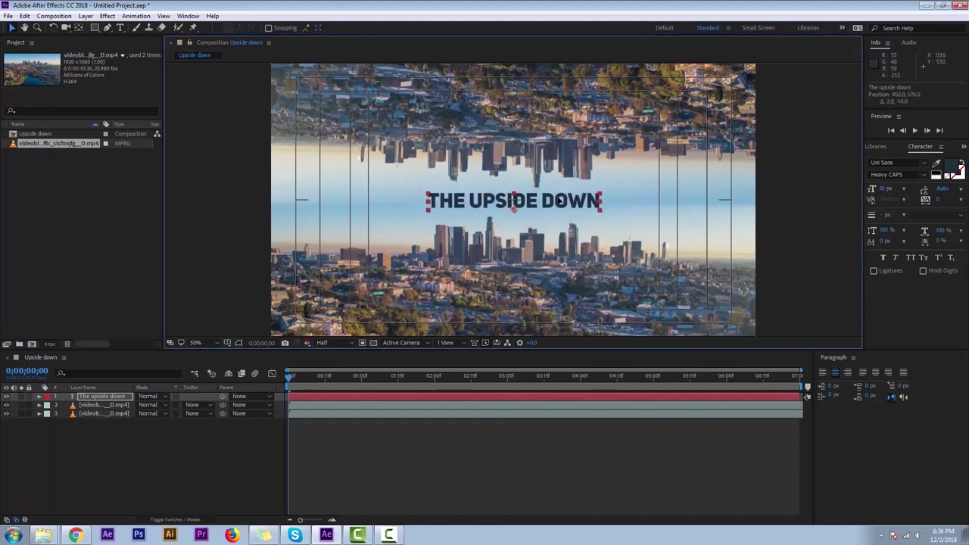
pyautogui.moveTo(888, 189); pyautogui.dragTo(881, 190)
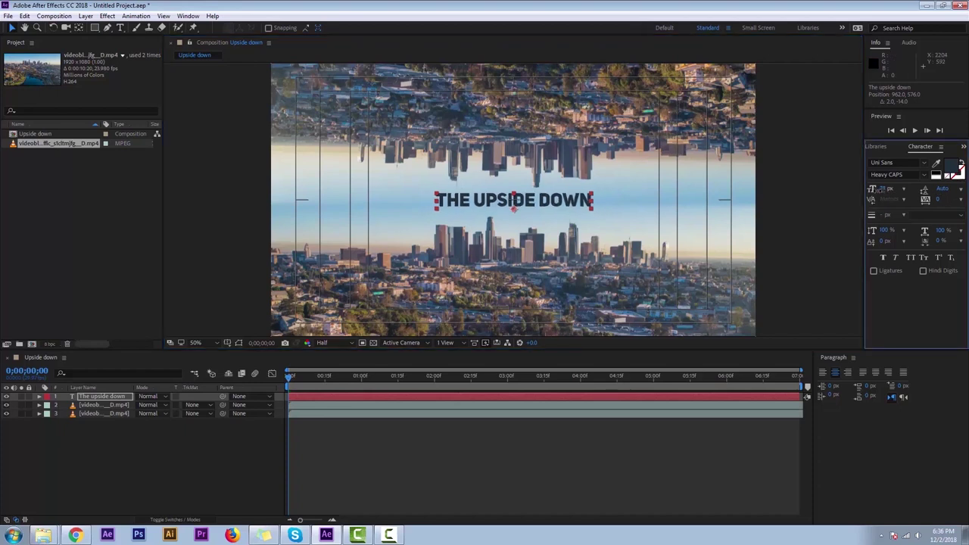
# - Turn off the grid and safe-area overlays in the viewer
pyautogui.click(105, 481)
pyautogui.click(114, 397)
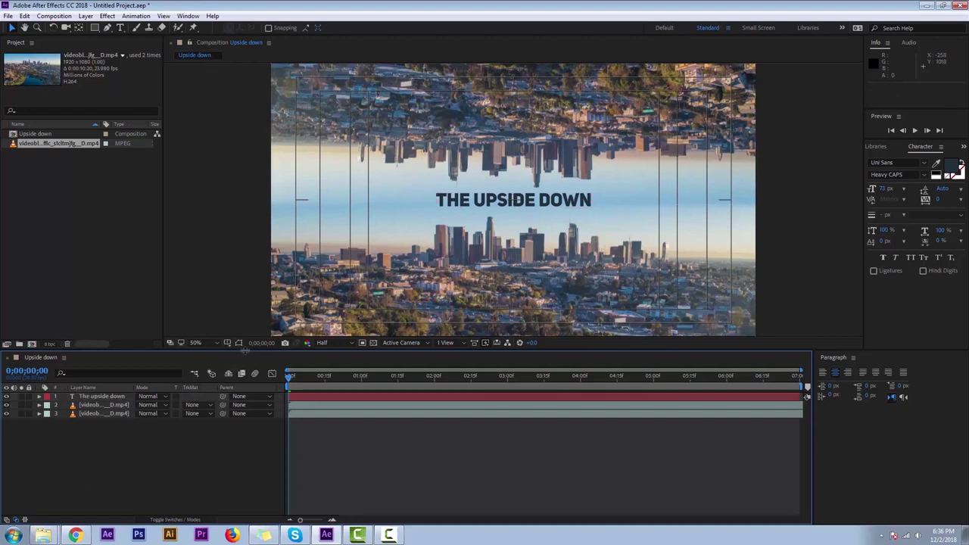
pyautogui.click(229, 344)
pyautogui.click(250, 367)
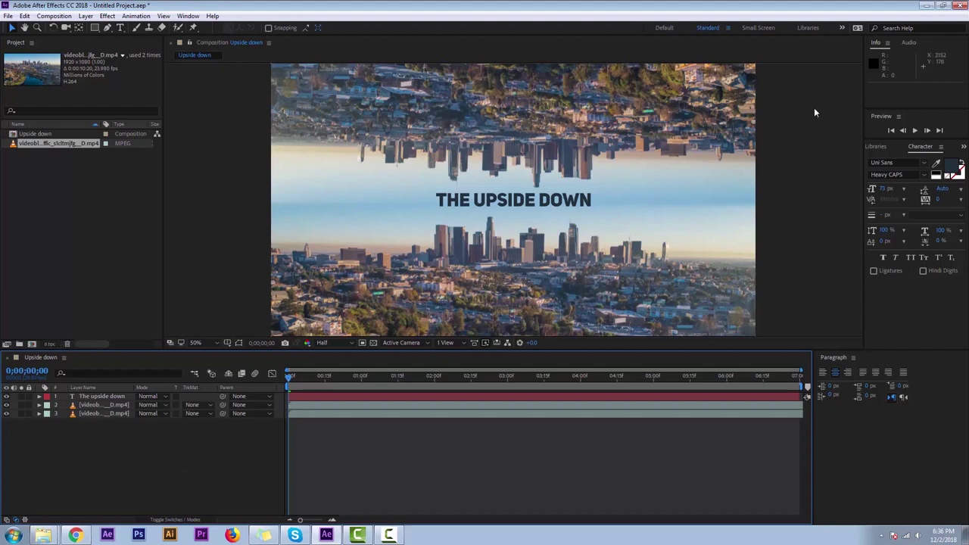
pyautogui.click(98, 399)
pyautogui.click(99, 399)
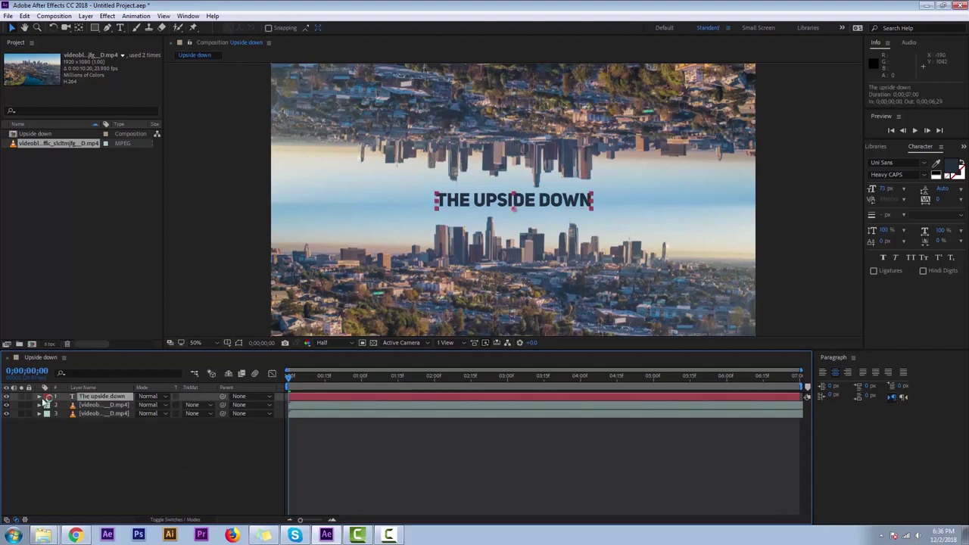
# - Apply a 4-Color Gradient effect to the title layer
pyautogui.click(108, 16)
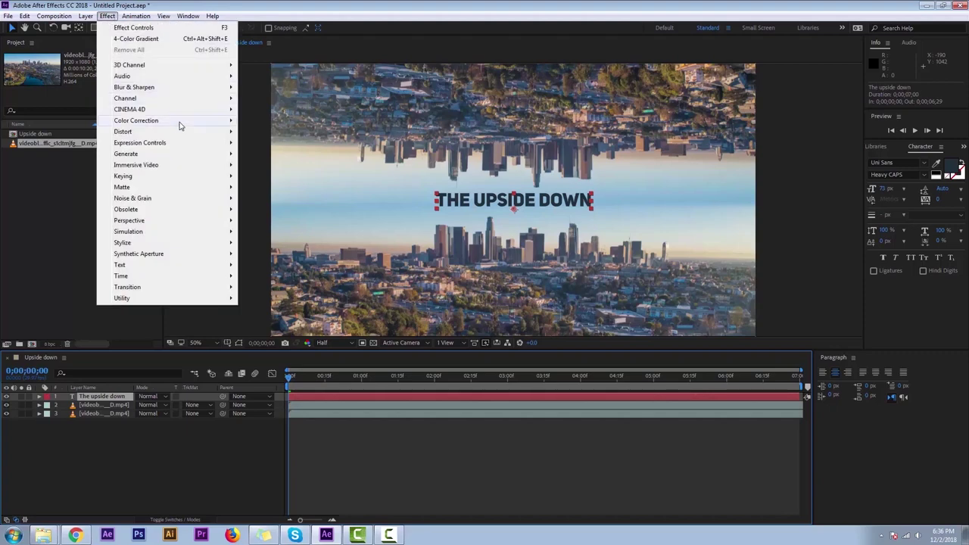
pyautogui.moveTo(169, 125)
pyautogui.moveTo(210, 155)
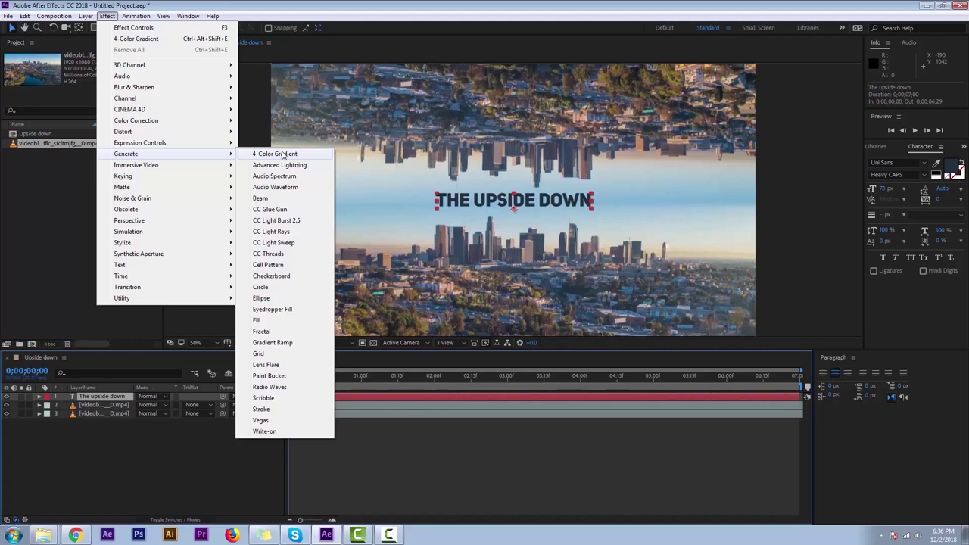
pyautogui.click(284, 155)
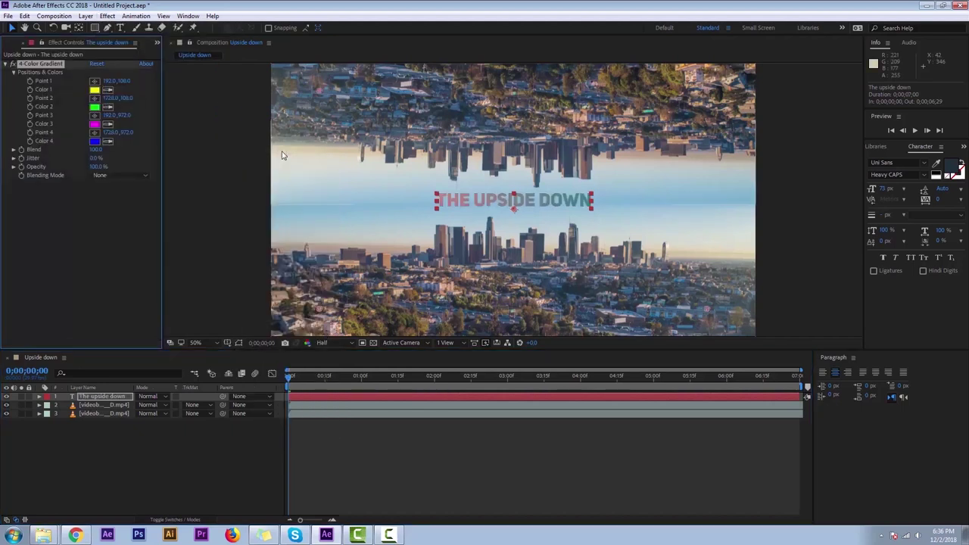
# - Move the four gradient points onto the title in the viewer
pyautogui.click(141, 448)
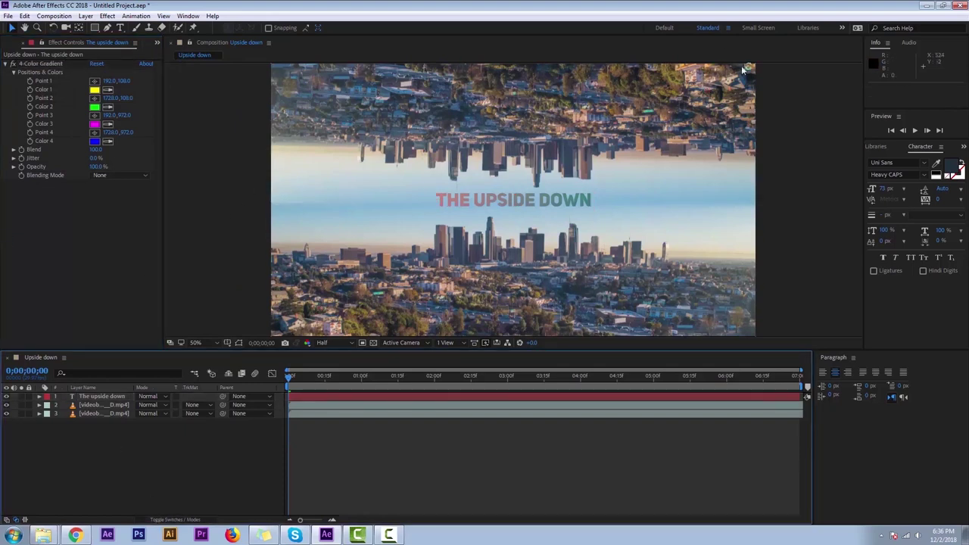
pyautogui.click(45, 64)
pyautogui.click(44, 63)
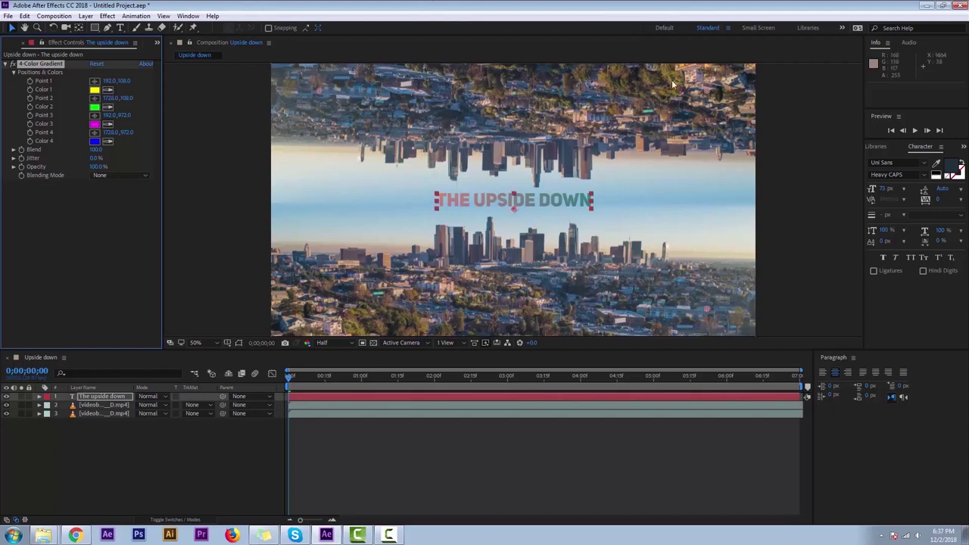
pyautogui.moveTo(711, 92); pyautogui.dragTo(603, 180)
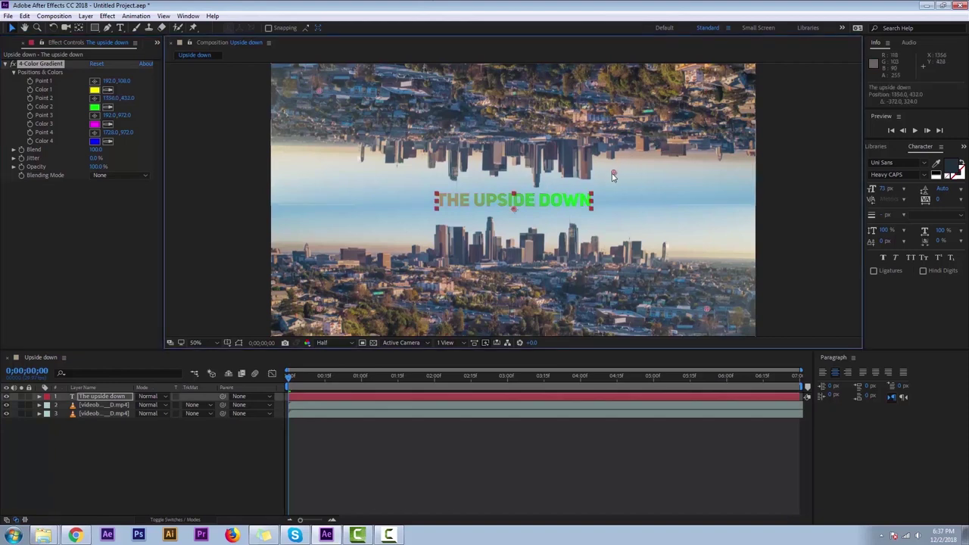
pyautogui.moveTo(319, 91); pyautogui.dragTo(409, 179)
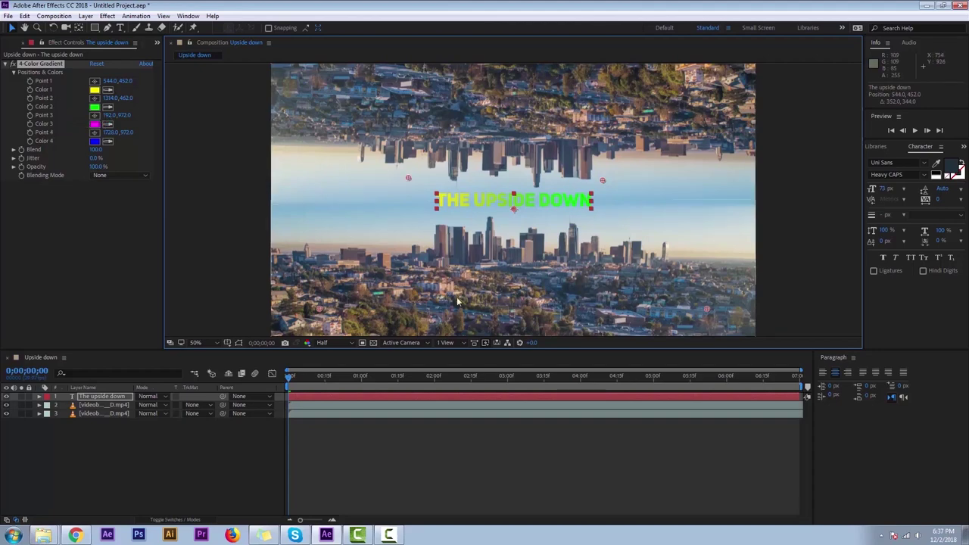
pyautogui.press(',')
pyautogui.press('.')
pyautogui.moveTo(320, 308); pyautogui.dragTo(409, 243)
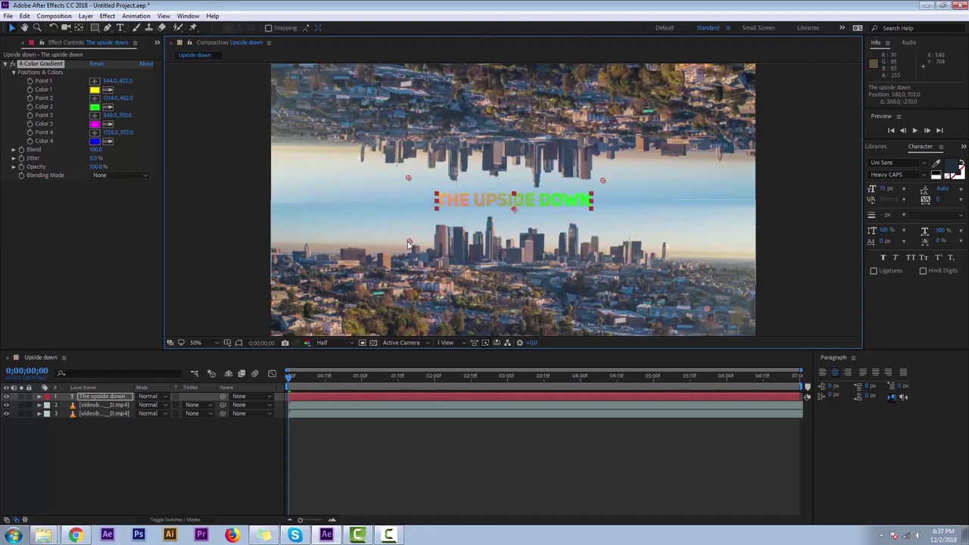
pyautogui.press(',')
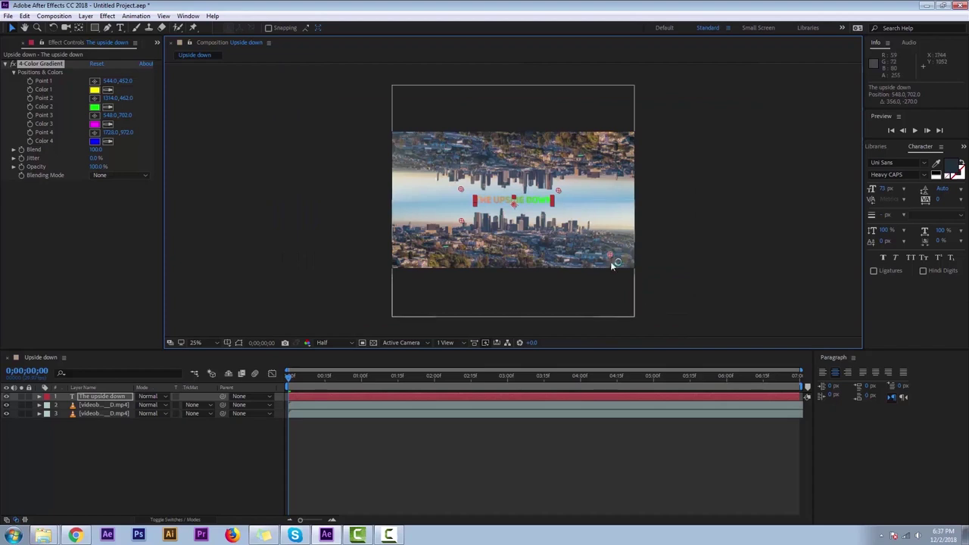
pyautogui.moveTo(611, 256); pyautogui.dragTo(559, 227)
pyautogui.press('.')
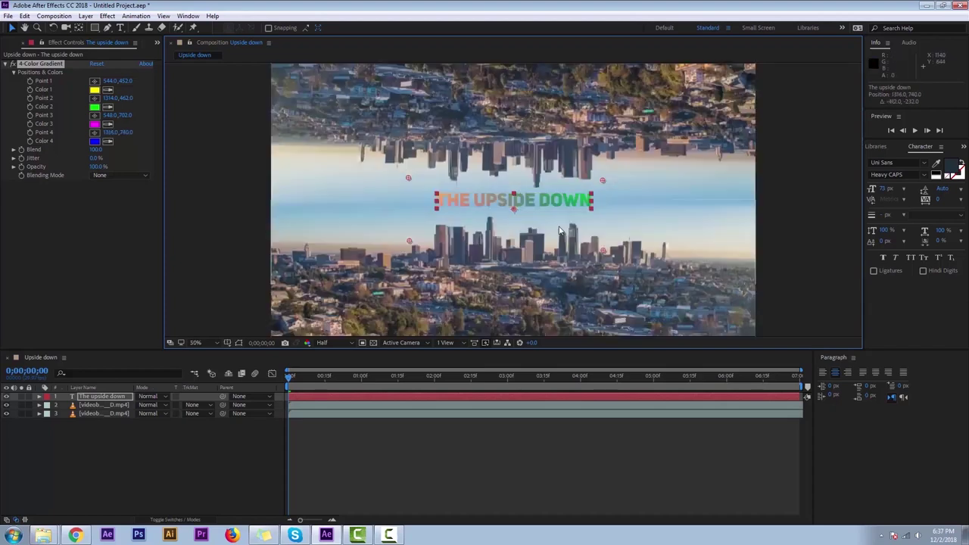
# - Sample greyish tones from the city footage for gradient Colors 1 and 2
pyautogui.click(107, 89)
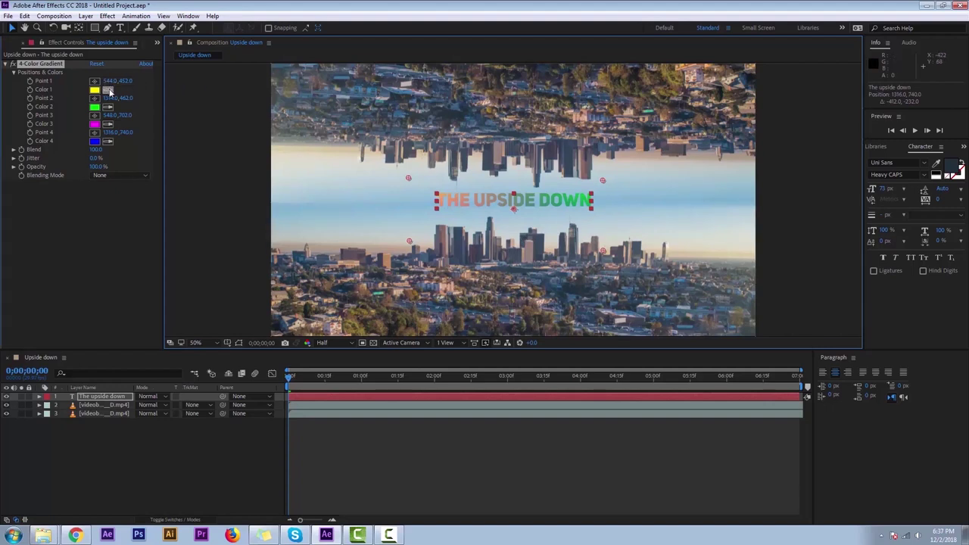
pyautogui.click(588, 165)
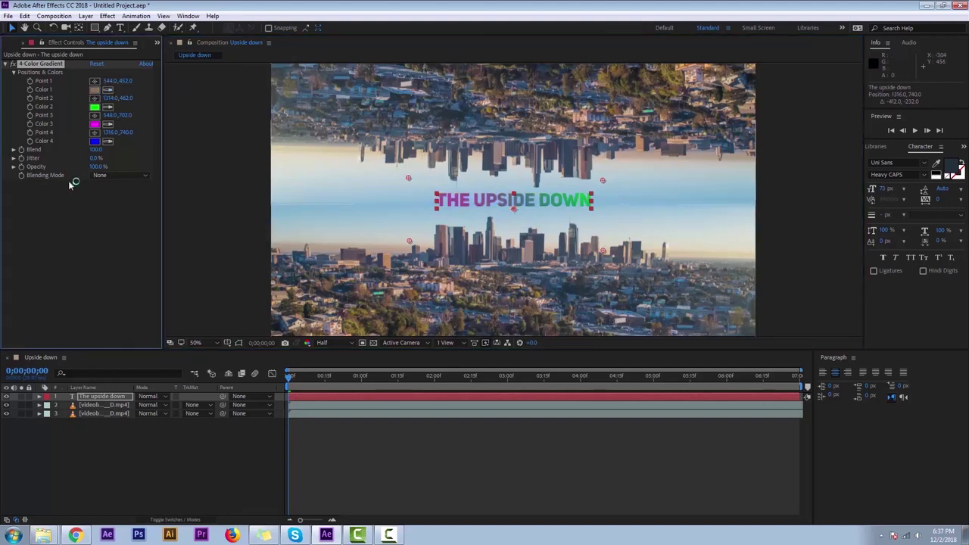
pyautogui.click(108, 107)
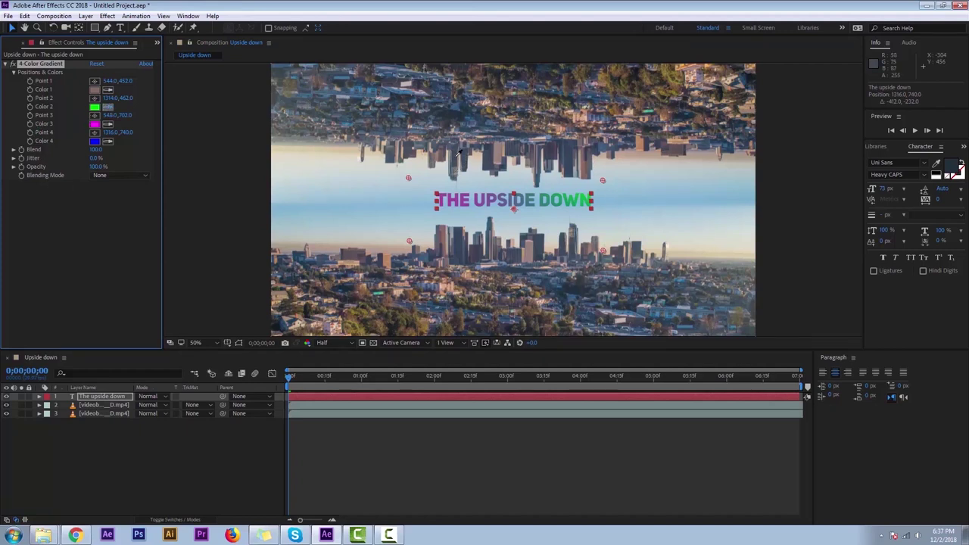
pyautogui.click(499, 154)
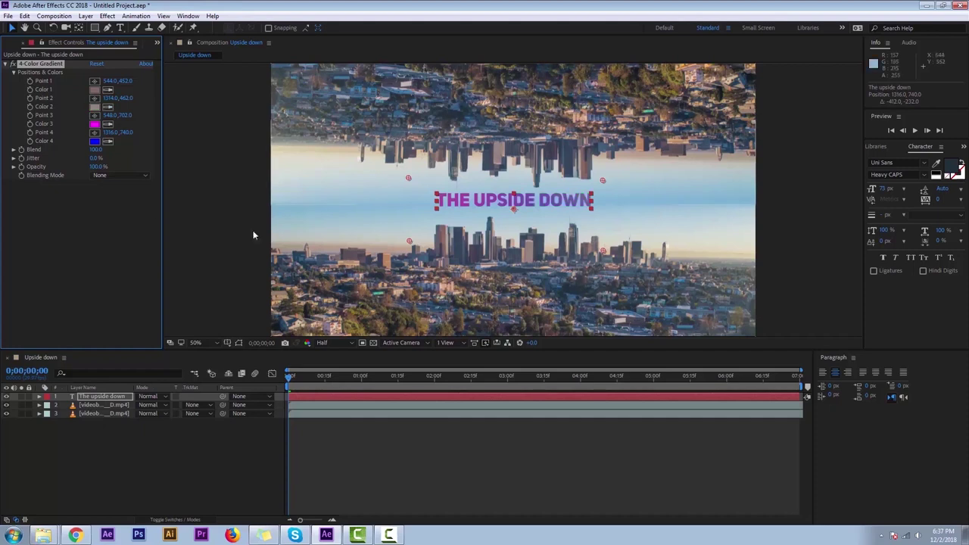
# - Change gradient Color 3 from magenta to neutral grey 404040
pyautogui.click(94, 124)
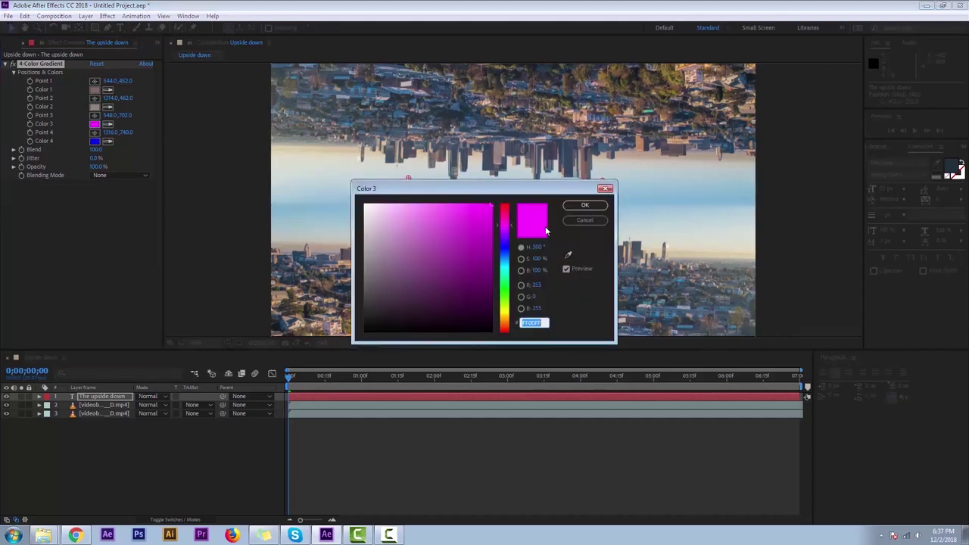
pyautogui.moveTo(542, 191); pyautogui.dragTo(770, 202)
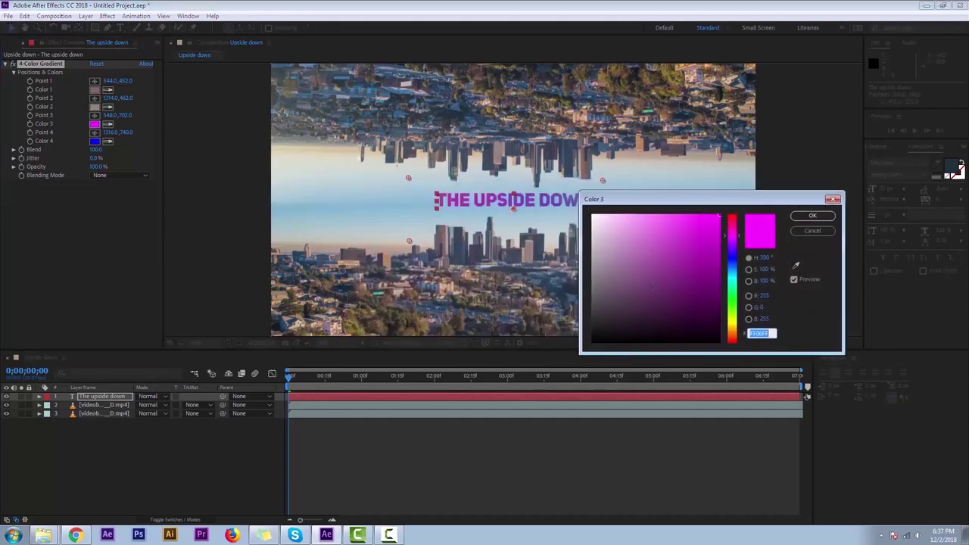
pyautogui.click(600, 314)
pyautogui.moveTo(583, 336); pyautogui.dragTo(592, 309)
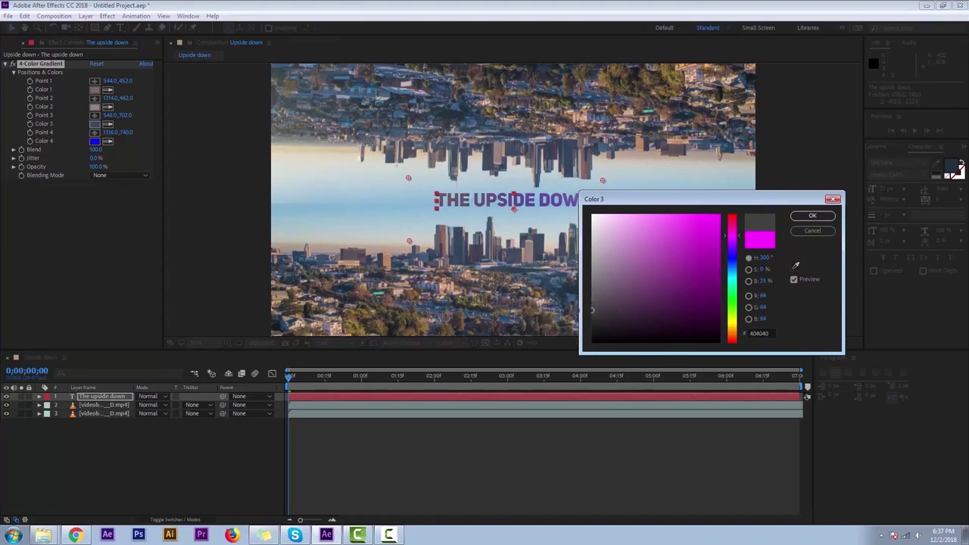
pyautogui.click(811, 216)
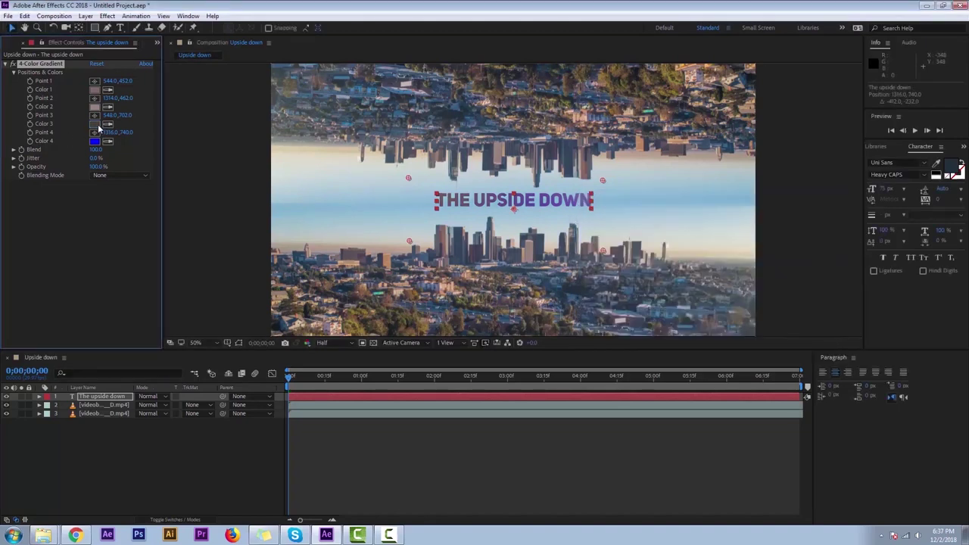
# - Change gradient Color 4 from blue to dark grey 333246, then clear the layer selection
pyautogui.click(95, 142)
pyautogui.moveTo(648, 247)
pyautogui.mouseDown()
pyautogui.moveTo(607, 275)
pyautogui.moveTo(612, 288)
pyautogui.mouseUp()
pyautogui.moveTo(650, 198); pyautogui.dragTo(766, 266)
pyautogui.moveTo(742, 364); pyautogui.dragTo(744, 375)
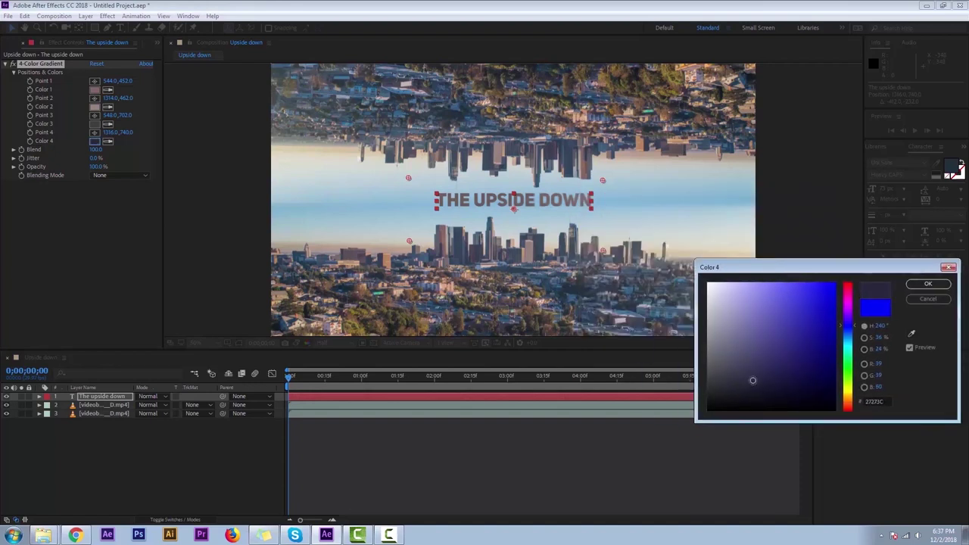
pyautogui.click(928, 284)
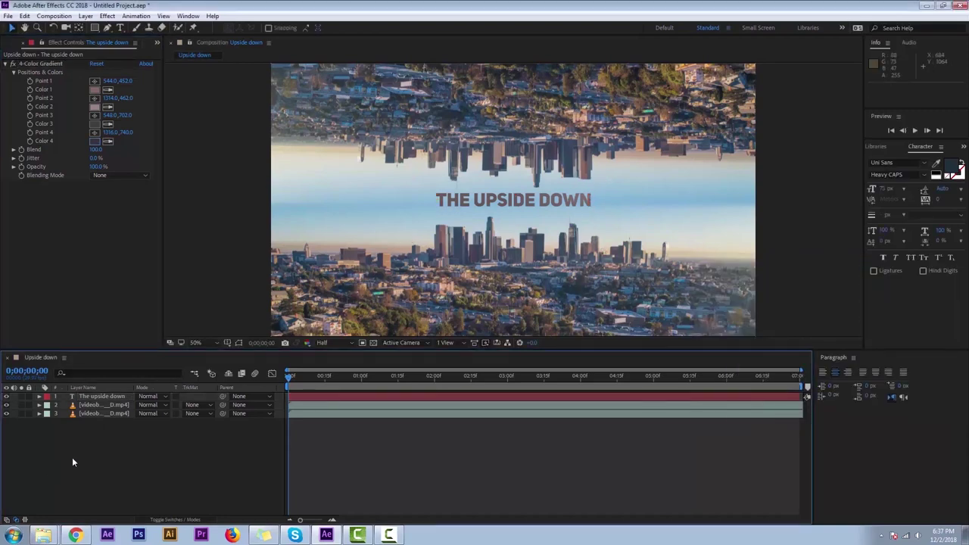
pyautogui.click(110, 406)
pyautogui.click(110, 449)
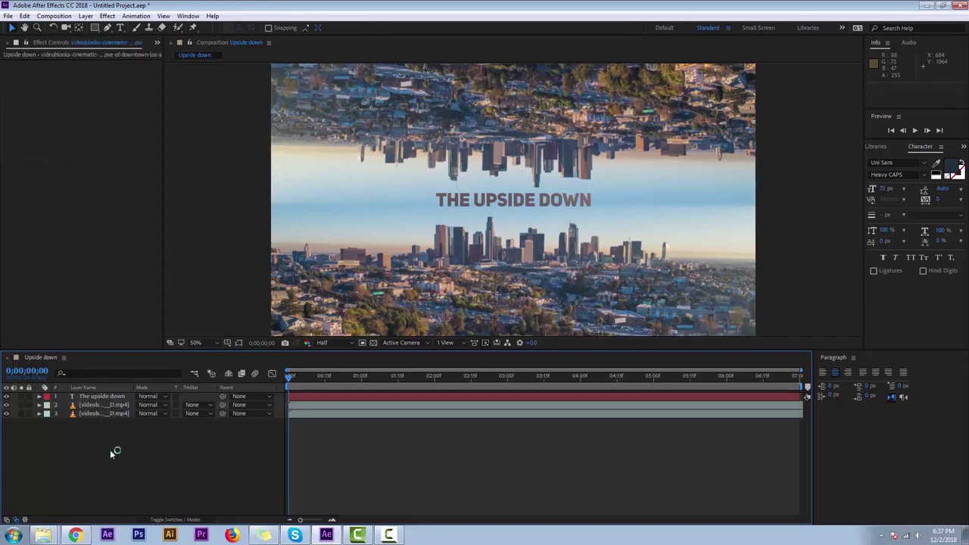
# - Add a Tracking animator to the title text layer
pyautogui.click(106, 397)
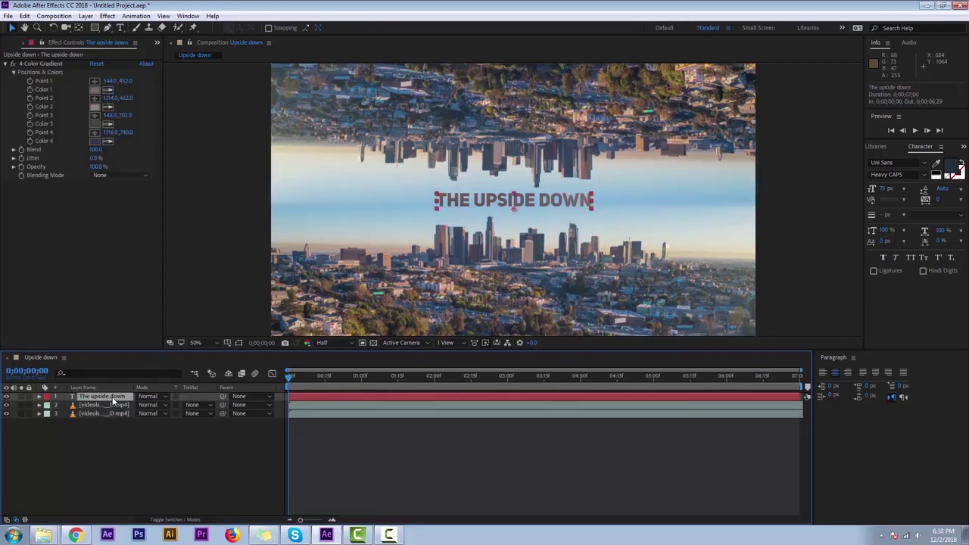
pyautogui.click(39, 397)
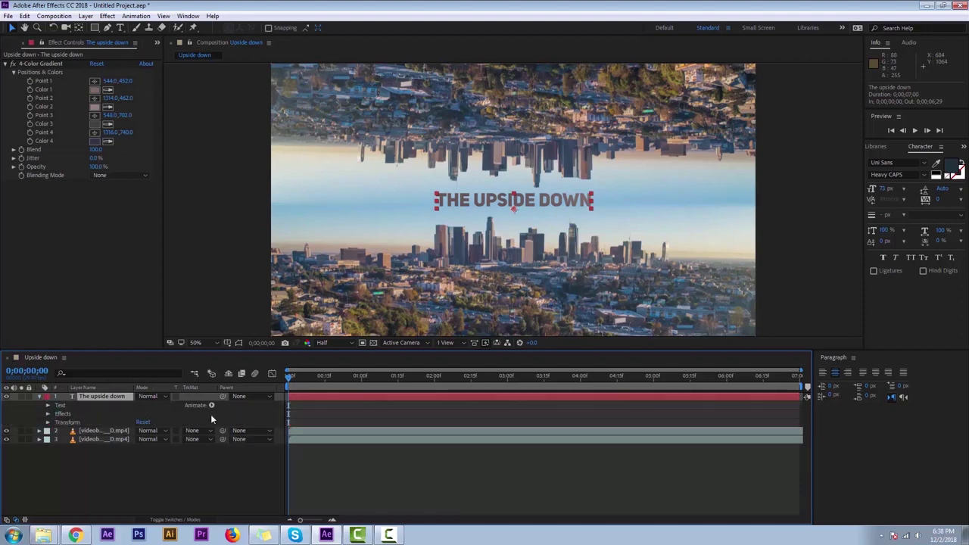
pyautogui.click(47, 407)
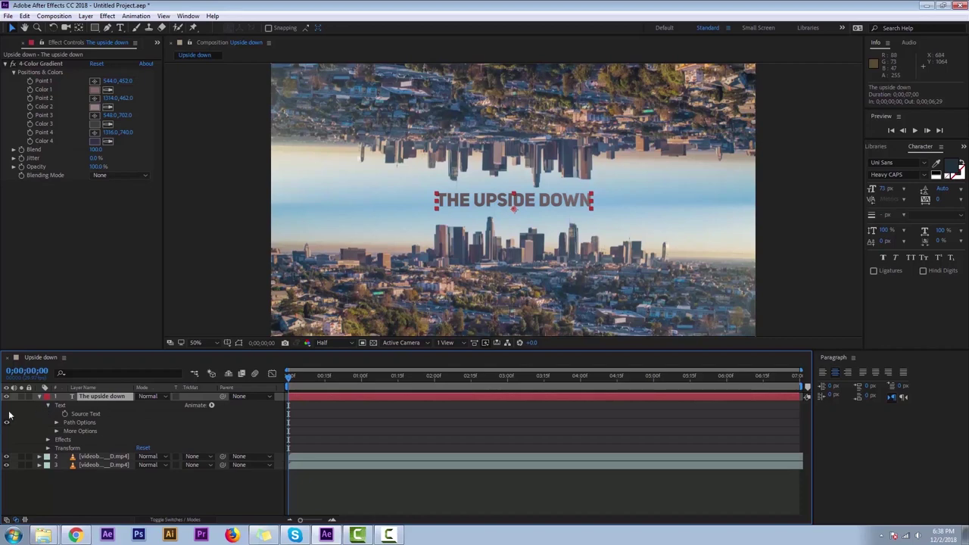
pyautogui.click(211, 405)
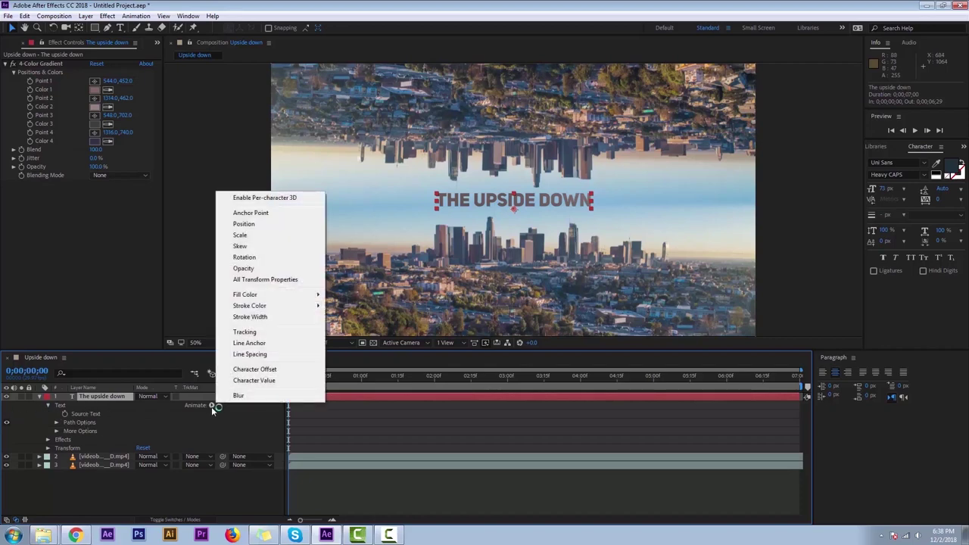
pyautogui.click(243, 332)
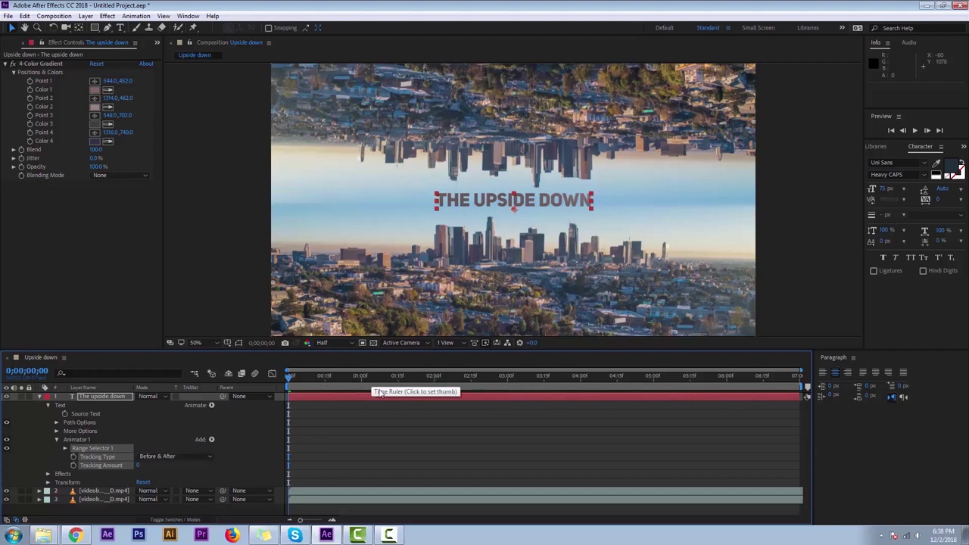
# - Keyframe Tracking Amount and Type near 1;16, spreading the letters wide to about 60
pyautogui.click(73, 465)
pyautogui.click(74, 457)
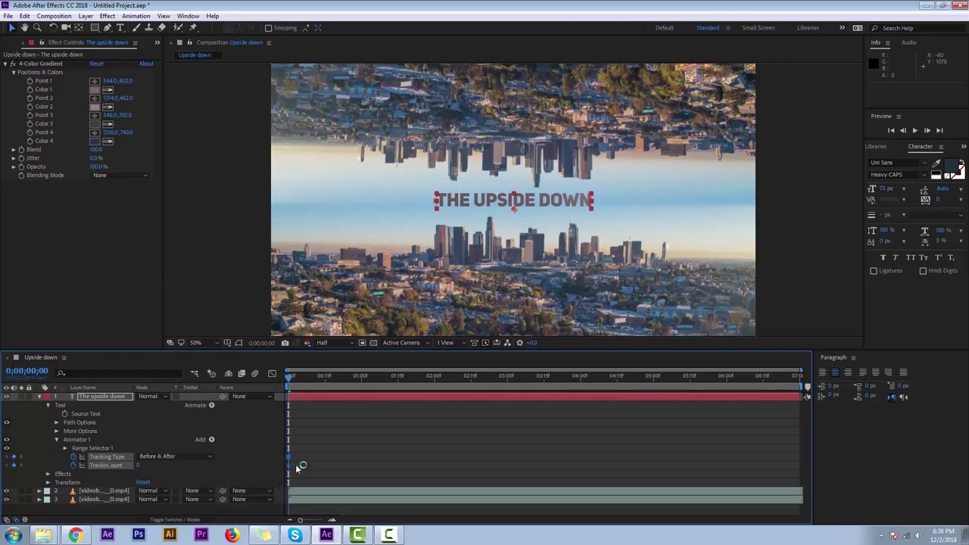
pyautogui.moveTo(290, 464); pyautogui.dragTo(362, 477)
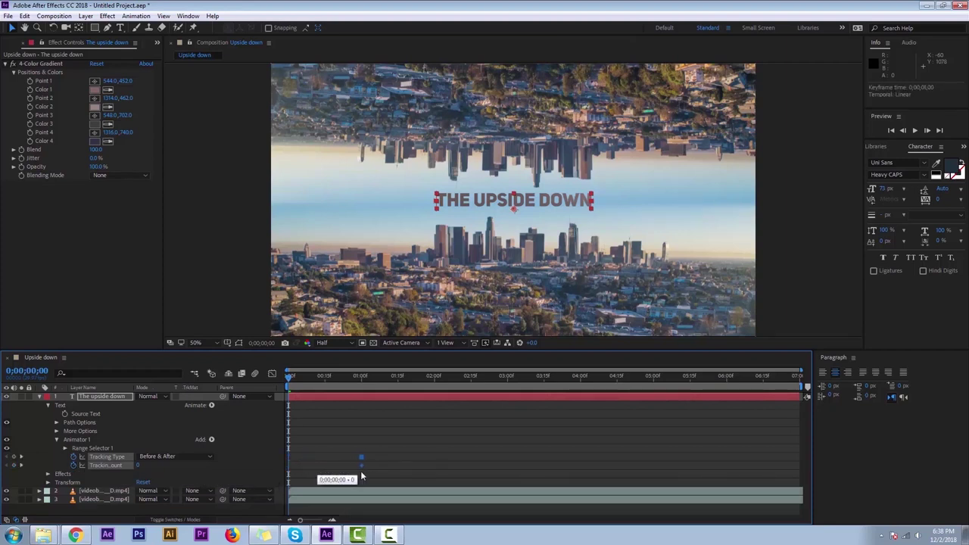
pyautogui.moveTo(361, 471); pyautogui.dragTo(401, 467)
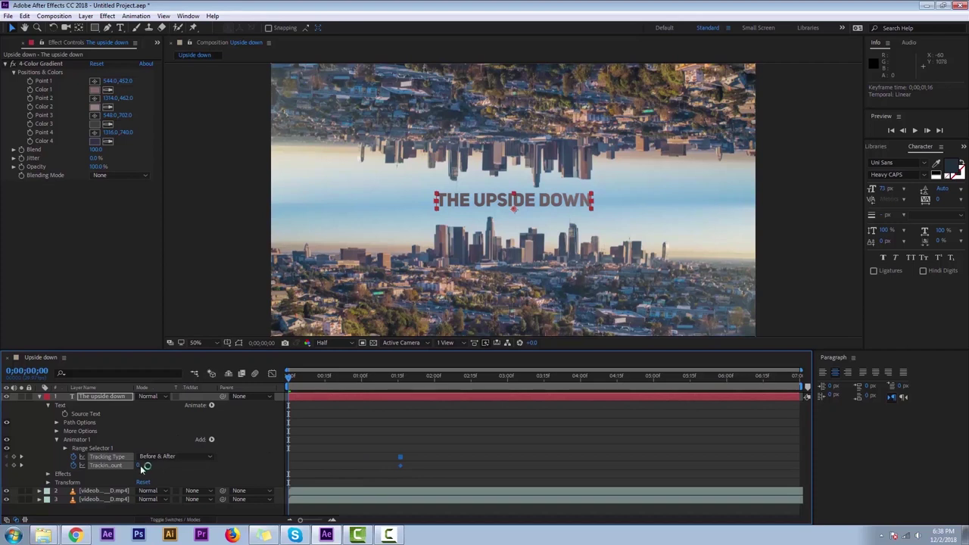
pyautogui.moveTo(143, 465); pyautogui.dragTo(166, 465)
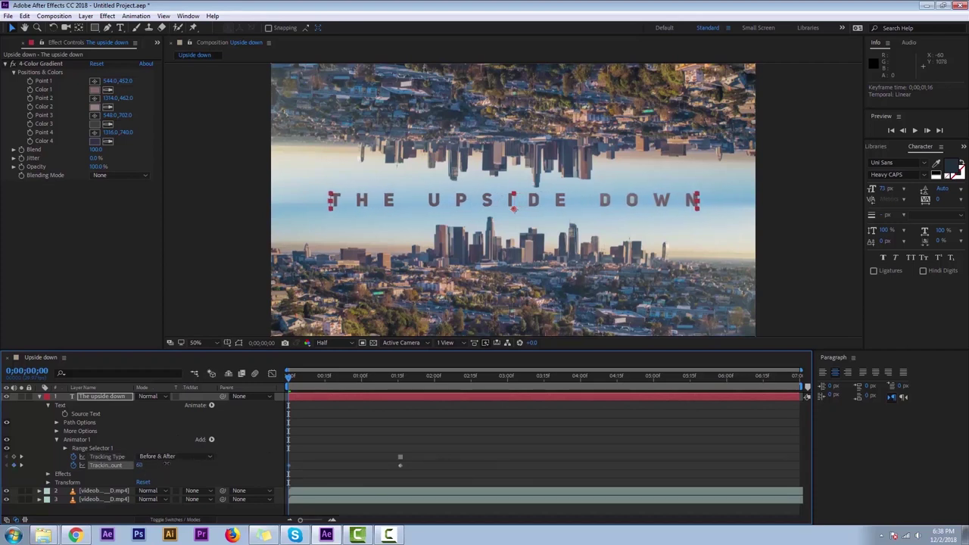
# - Show only the title's keyframed properties, tighten the ending tracking amount, and preview it
pyautogui.click(42, 397)
pyautogui.click(76, 424)
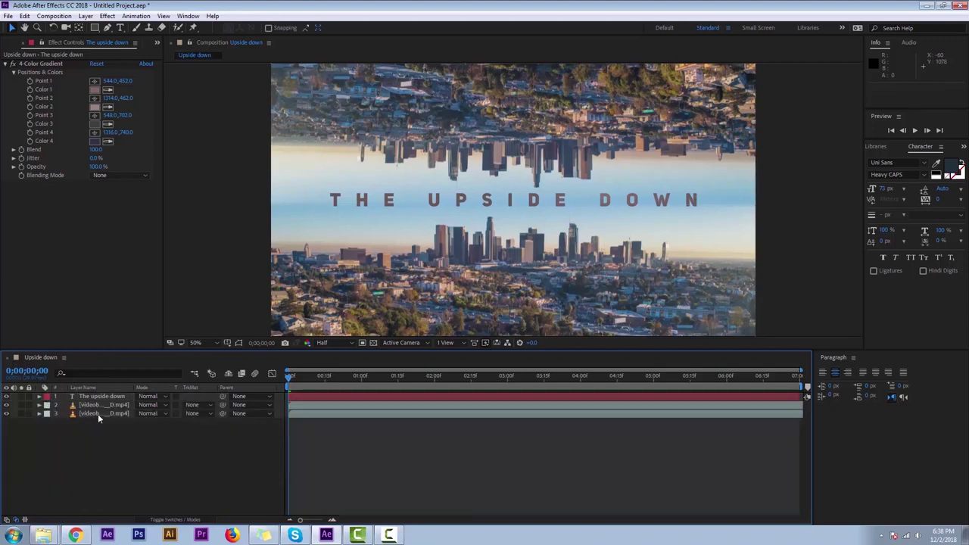
pyautogui.click(84, 396)
pyautogui.hotkey('ctrl', '`')
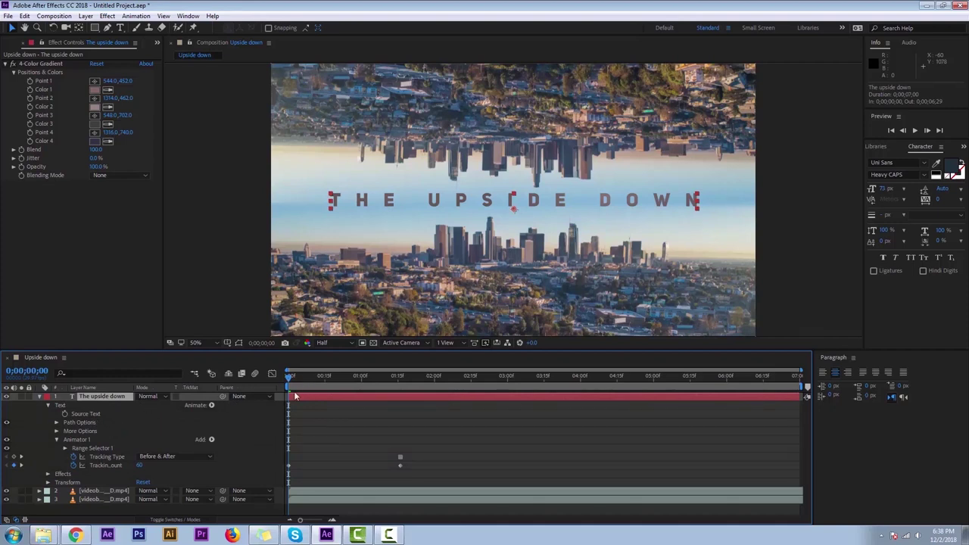
pyautogui.moveTo(290, 381)
pyautogui.mouseDown()
pyautogui.moveTo(369, 400)
pyautogui.moveTo(401, 396)
pyautogui.mouseUp()
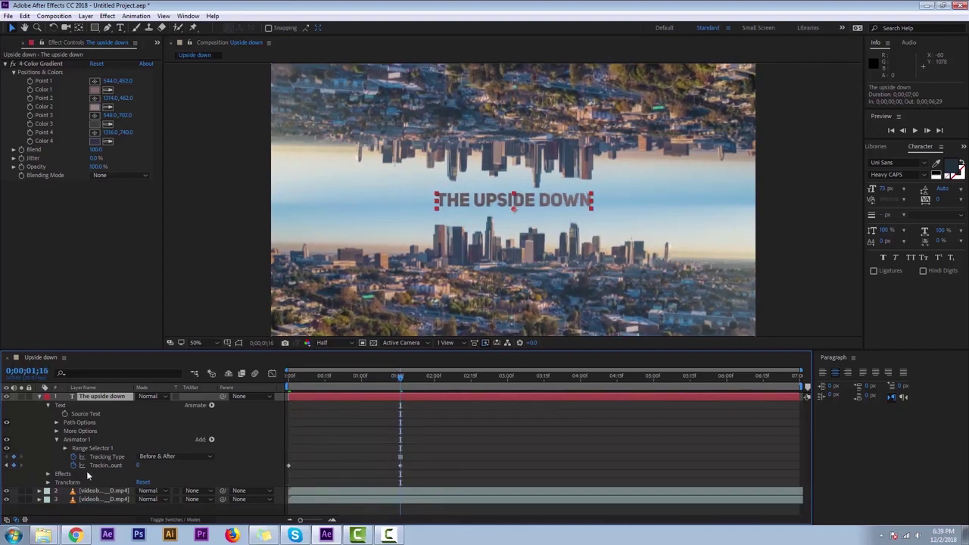
pyautogui.moveTo(139, 465); pyautogui.dragTo(137, 465)
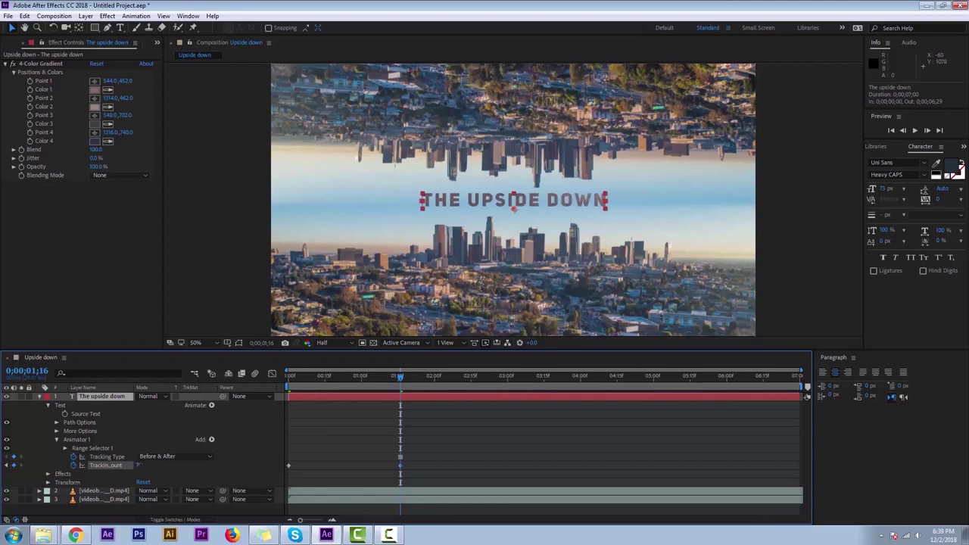
pyautogui.moveTo(137, 465); pyautogui.dragTo(144, 464)
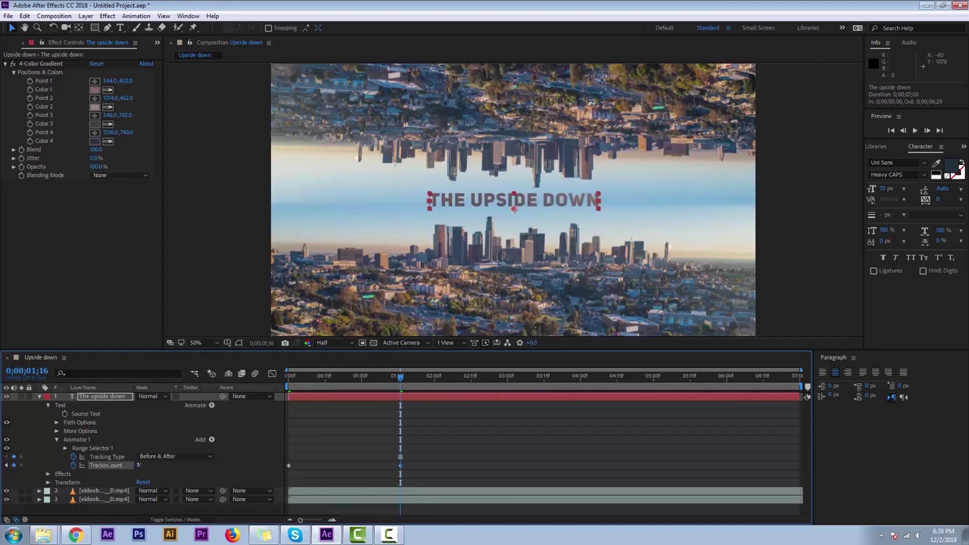
pyautogui.moveTo(301, 376); pyautogui.dragTo(340, 379)
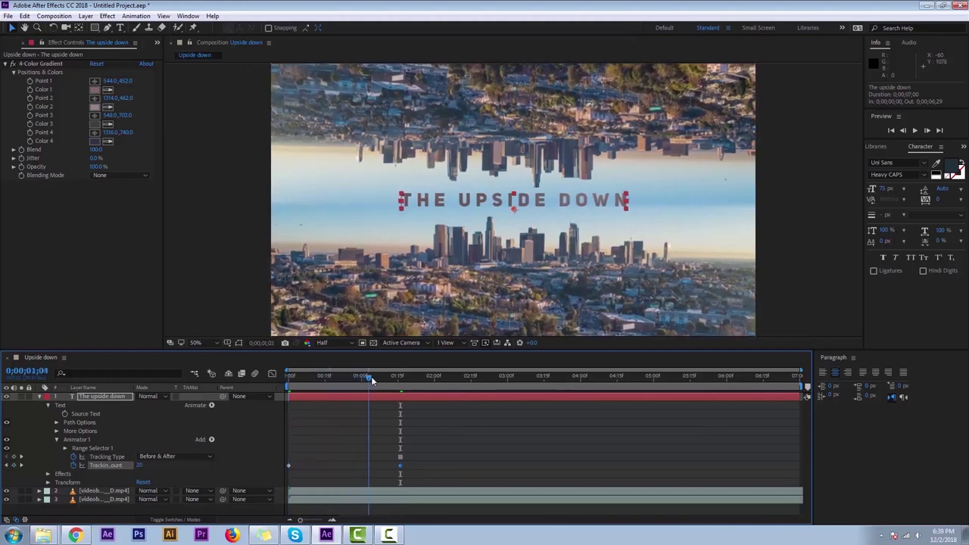
pyautogui.press('space')
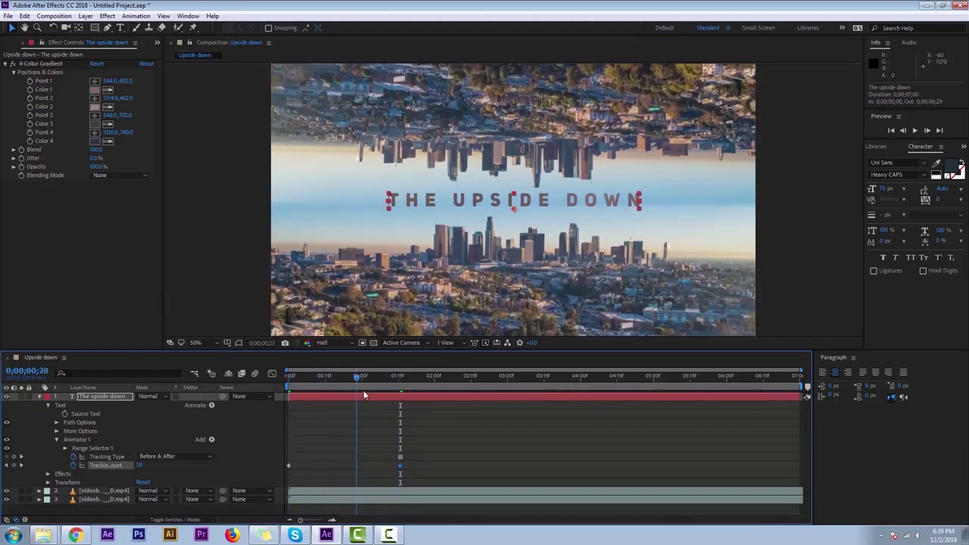
# - Marquee-select the Tracking Amount keyframes, leaving out the Tracking Type keyframe
pyautogui.click(109, 395)
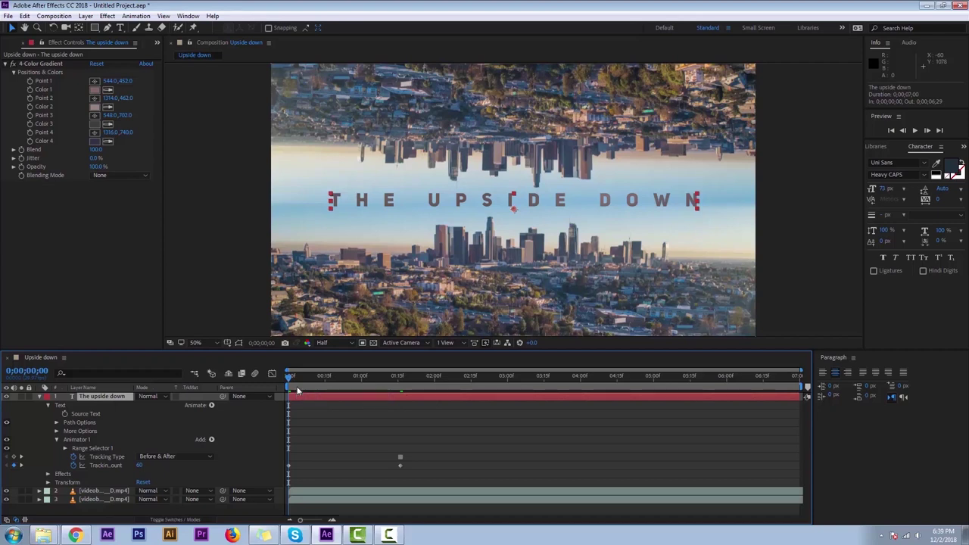
pyautogui.moveTo(442, 460); pyautogui.dragTo(278, 478)
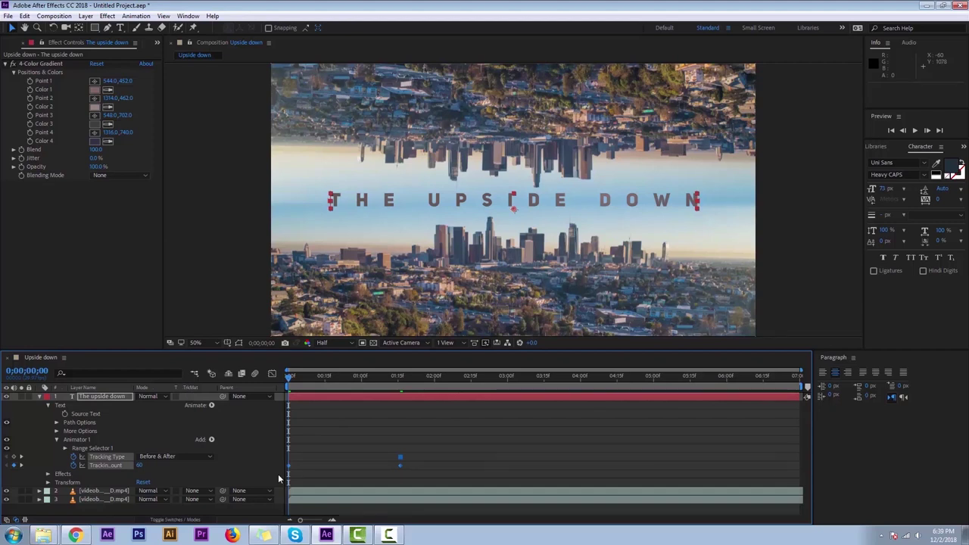
pyautogui.click(282, 476)
pyautogui.rightClick(109, 466)
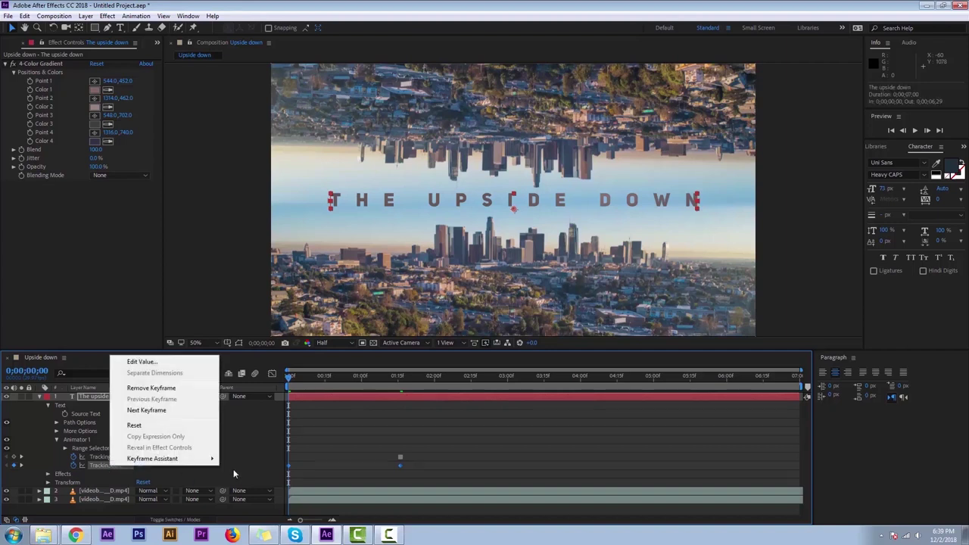
# - Show only the title's animated properties and preview the tracking animation
pyautogui.rightClick(400, 465)
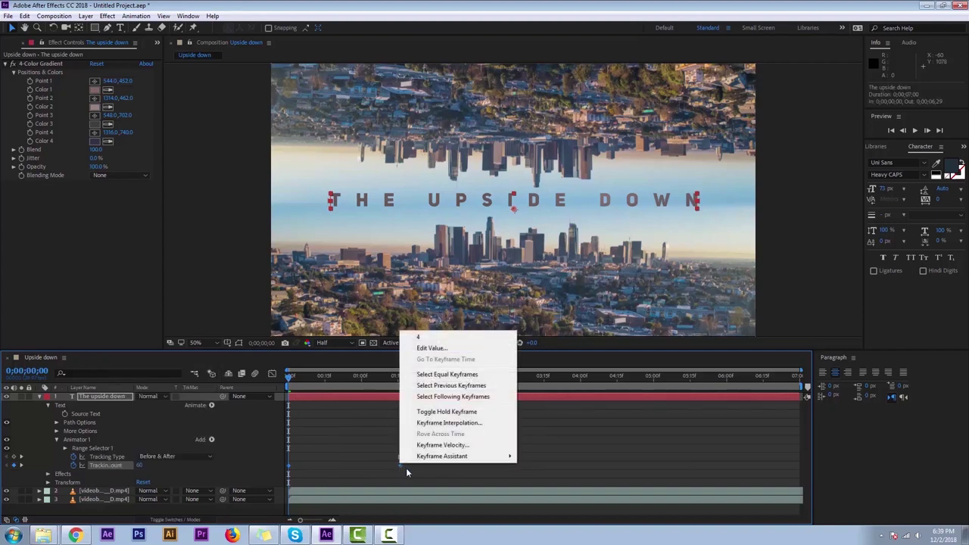
pyautogui.click(426, 480)
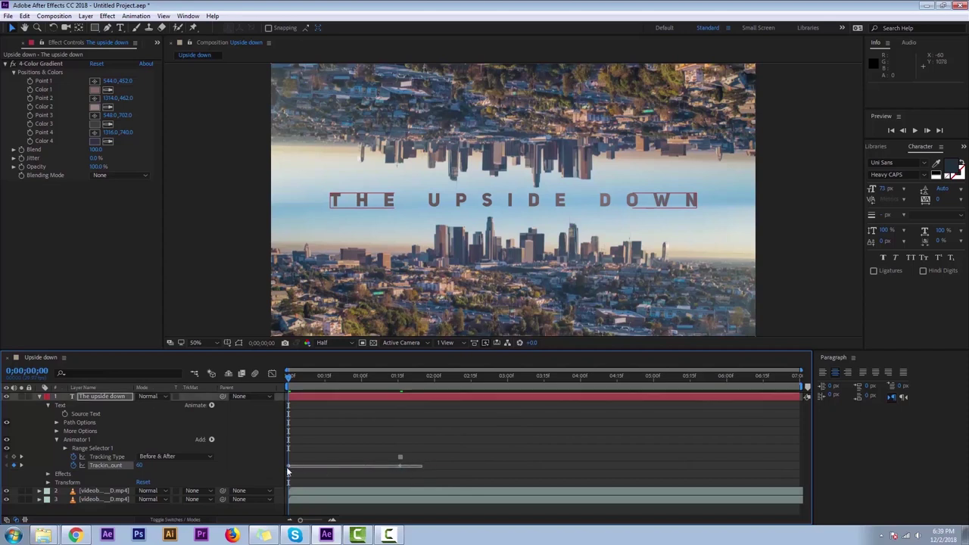
pyautogui.press('u')
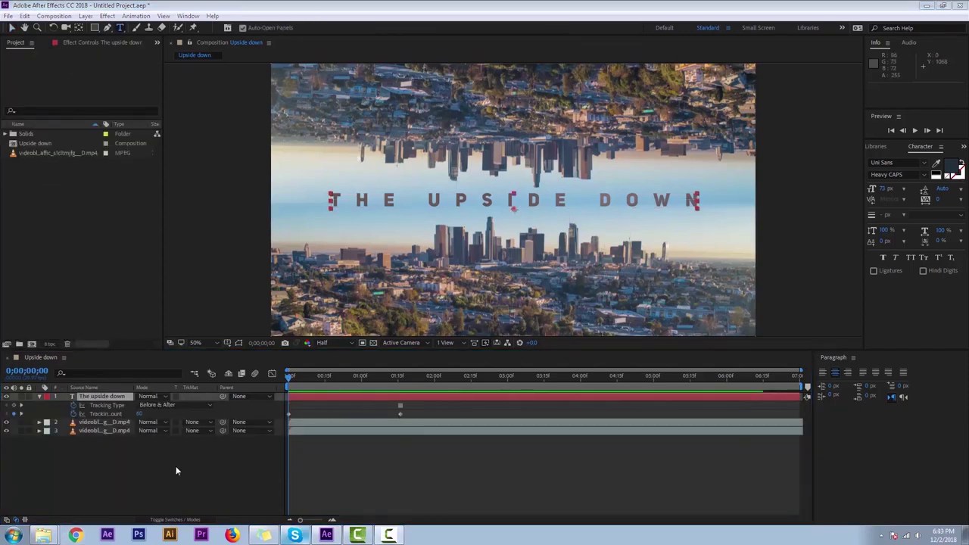
pyautogui.click(129, 449)
pyautogui.click(116, 430)
pyautogui.click(130, 474)
pyautogui.press('space')
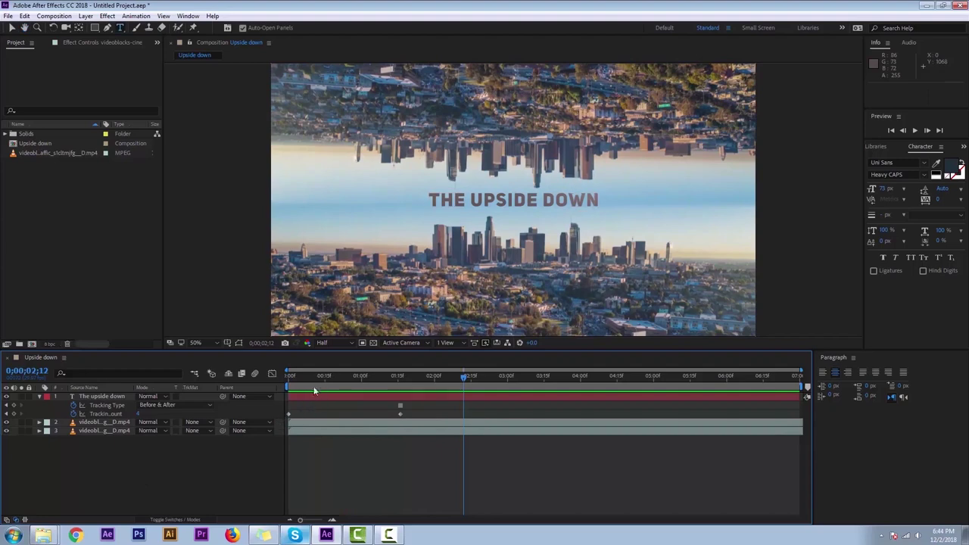
pyautogui.press('space')
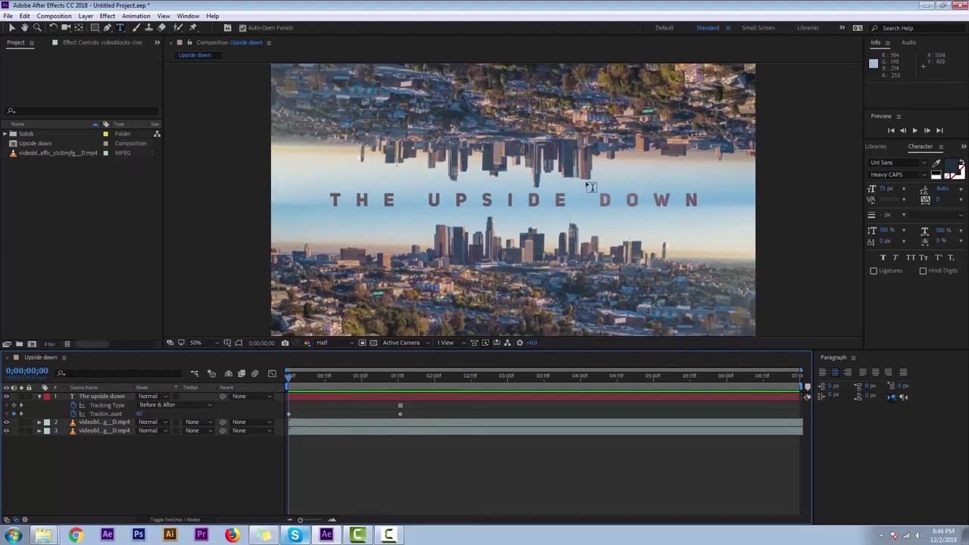
# - Apply Easy Ease Out to the second Tracking Amount keyframe
pyautogui.click(395, 376)
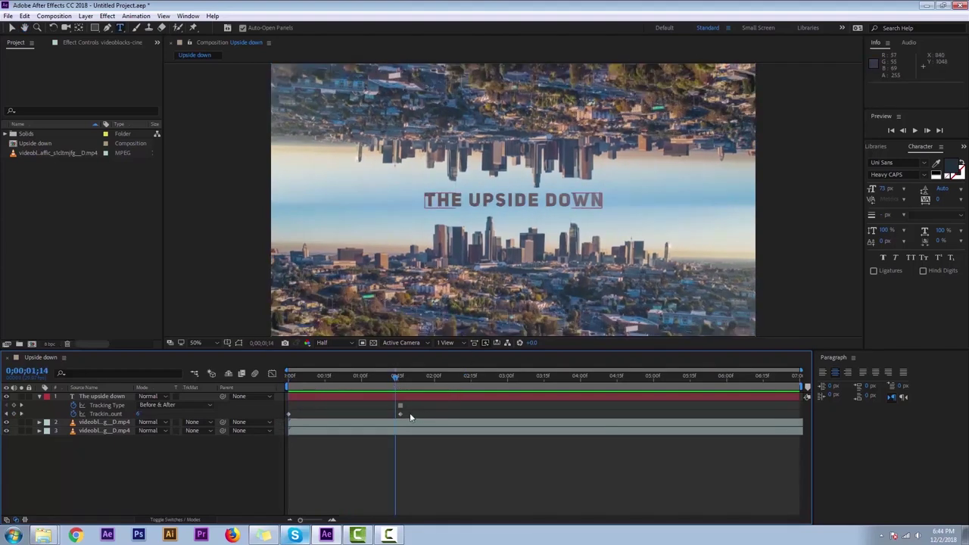
pyautogui.click(401, 414)
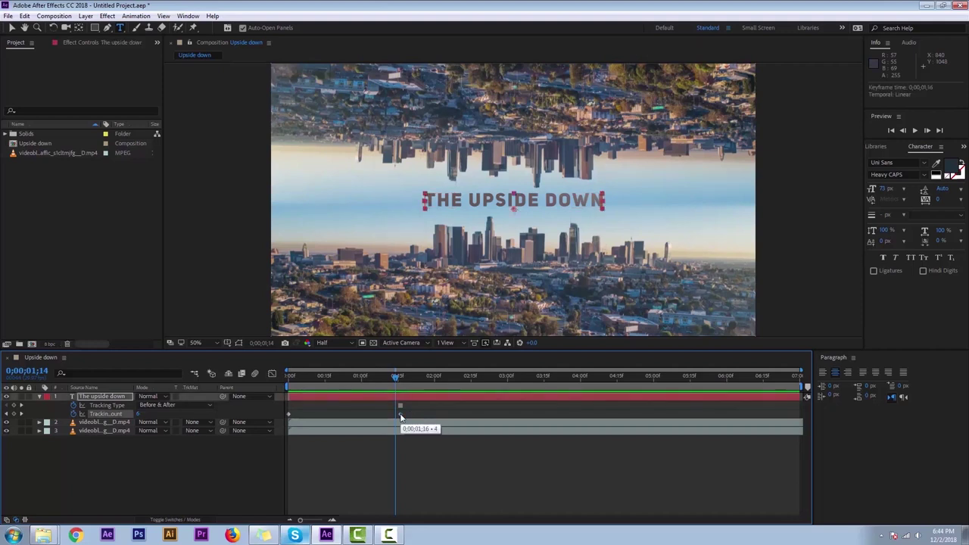
pyautogui.rightClick(400, 415)
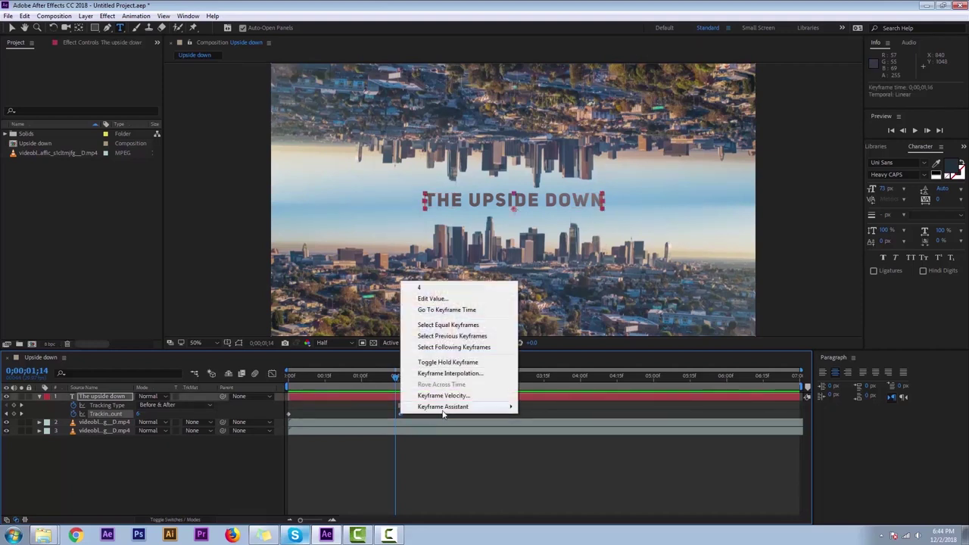
pyautogui.moveTo(444, 408)
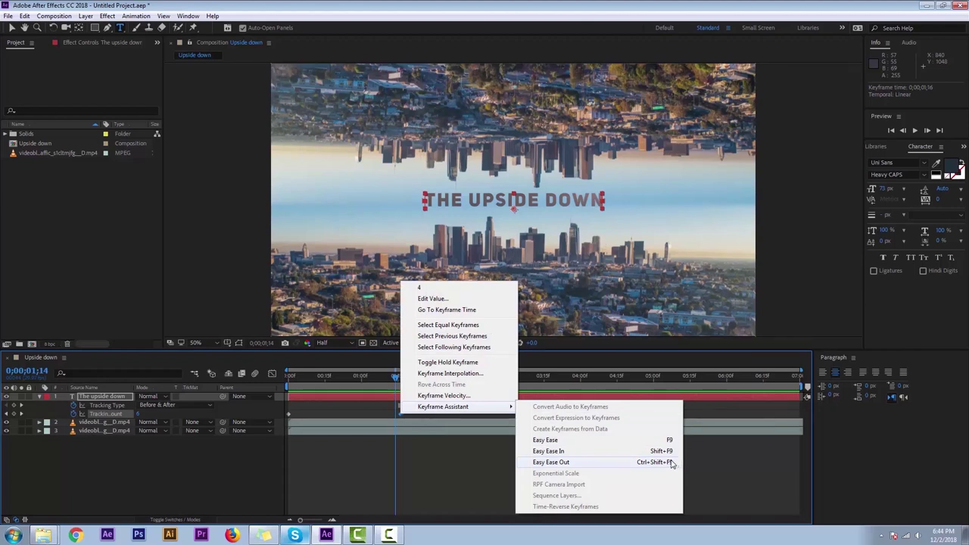
pyautogui.click(672, 463)
# - Apply Easy Ease In to the first Tracking Amount keyframe and preview the eased tracking
pyautogui.moveTo(331, 384); pyautogui.dragTo(287, 384)
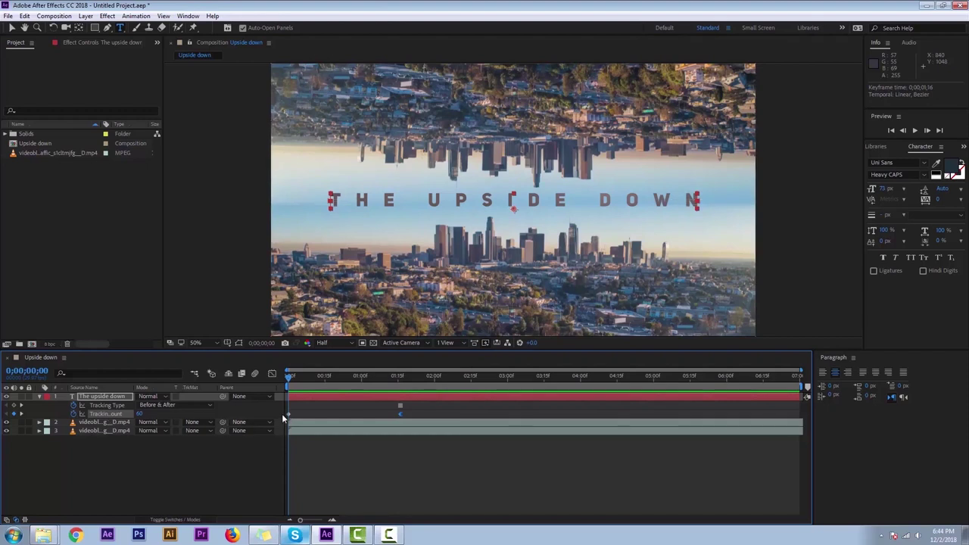
pyautogui.rightClick(289, 414)
pyautogui.moveTo(352, 408)
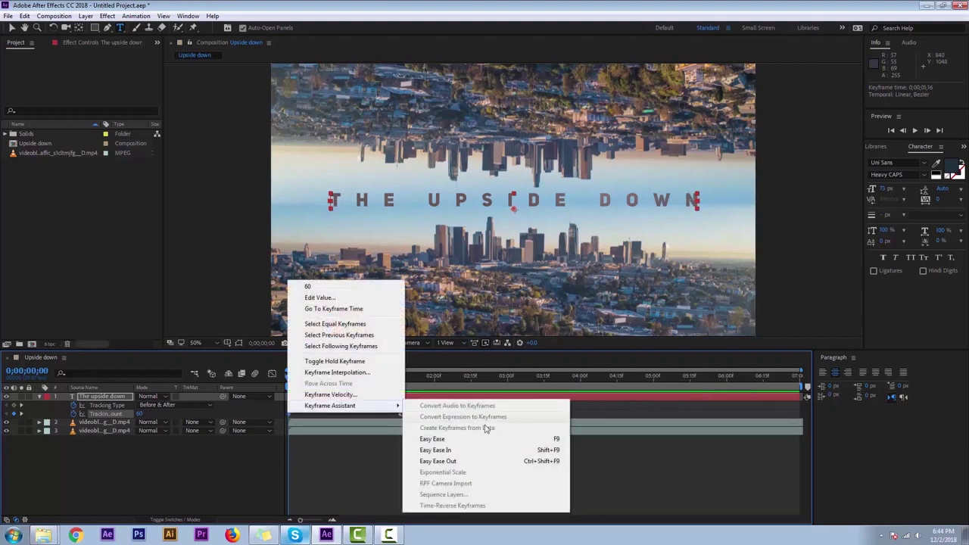
pyautogui.click(534, 450)
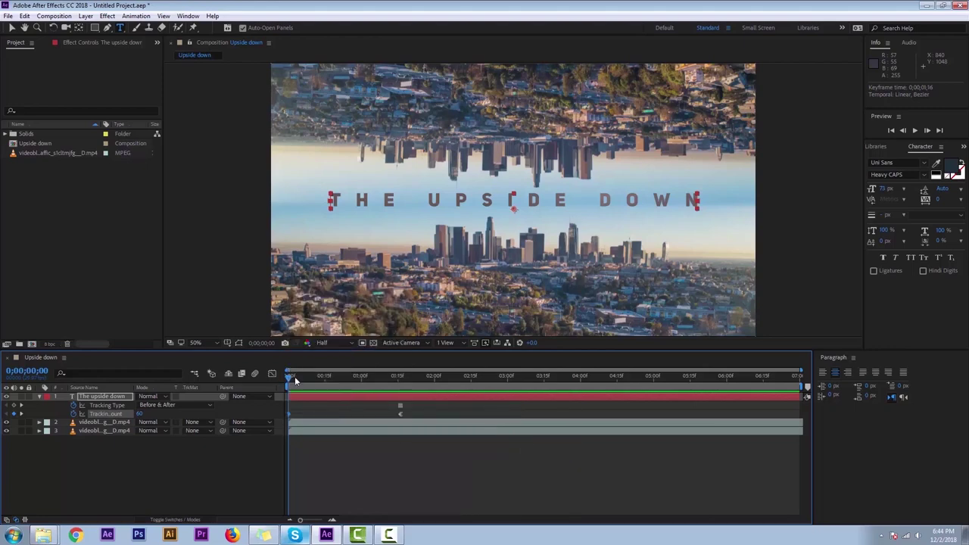
pyautogui.press('space')
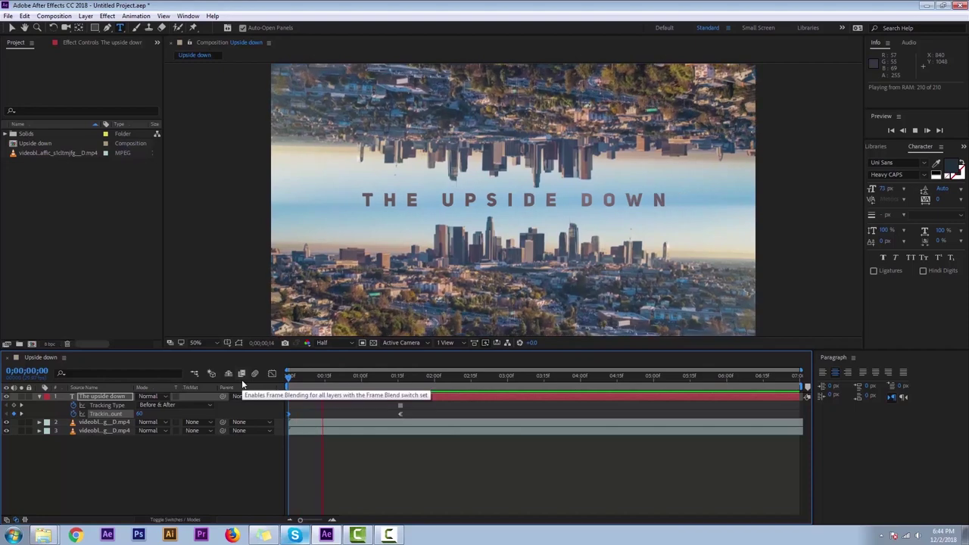
# - Stop the preview, return to frame 0, and reveal only the title layer's Opacity
pyautogui.click(134, 453)
pyautogui.click(101, 396)
pyautogui.press('Home')
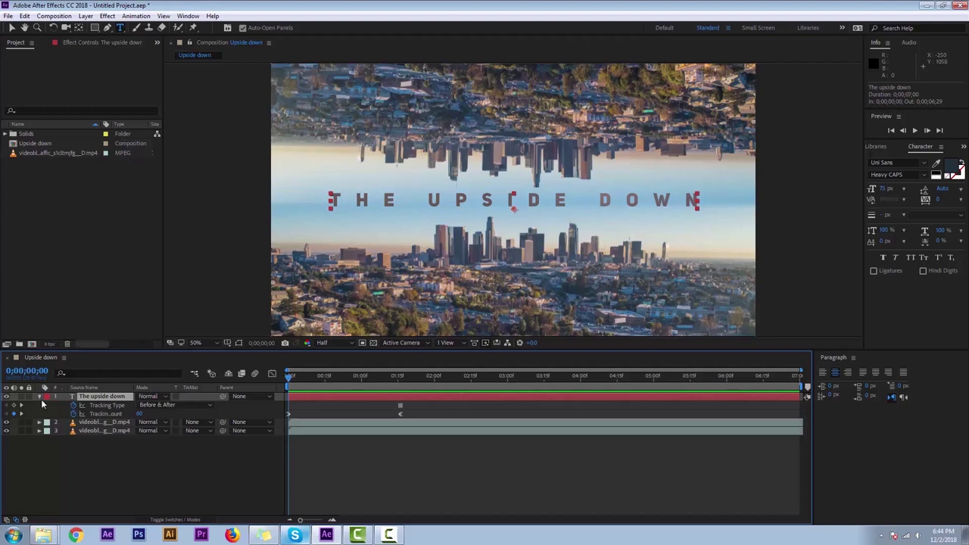
pyautogui.click(40, 397)
pyautogui.click(40, 397)
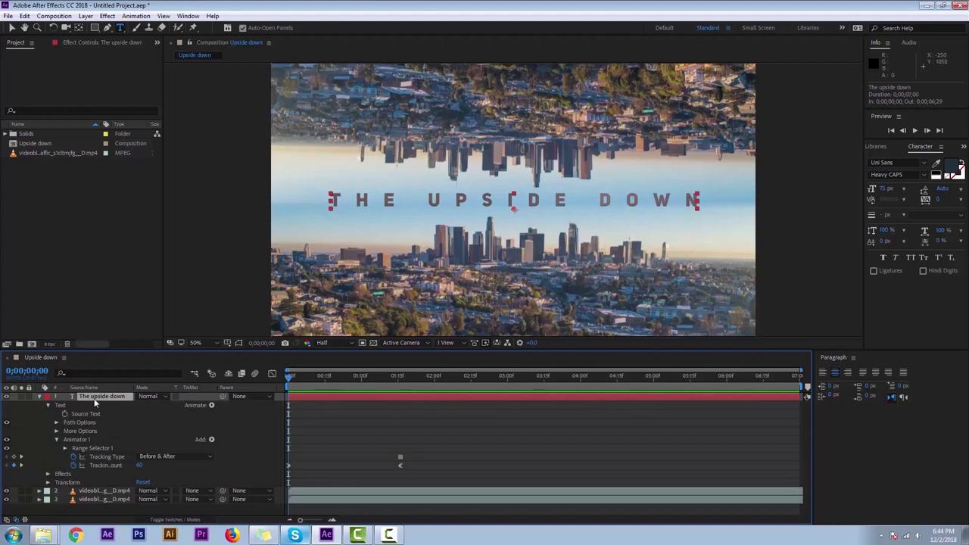
pyautogui.press('t')
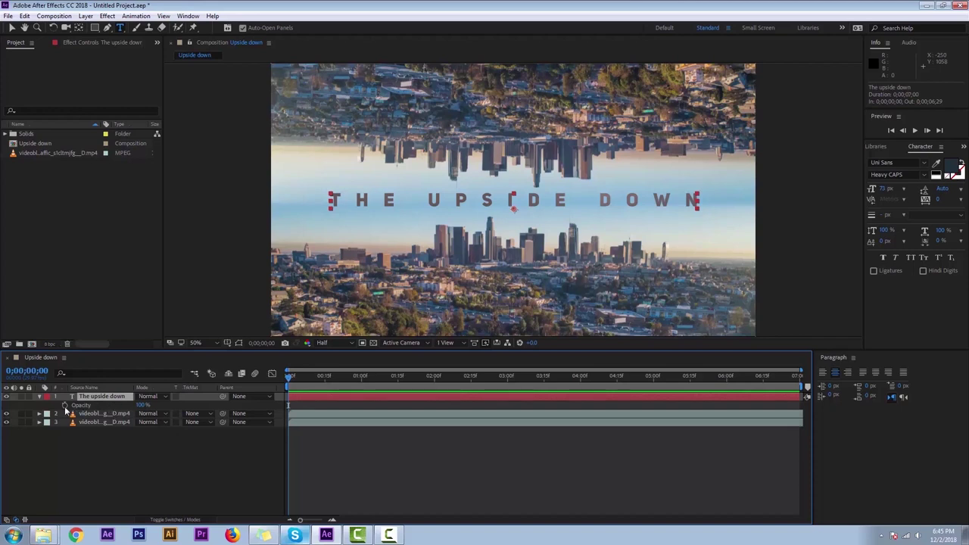
# - Keyframe the title's Opacity at 100% on frame 5 and 0% on the first frame
pyautogui.moveTo(294, 380); pyautogui.dragTo(303, 381)
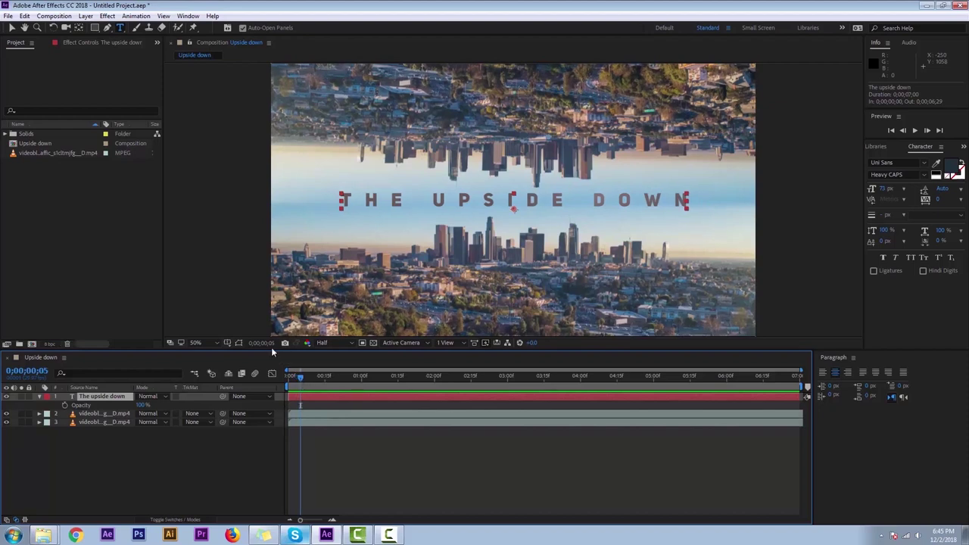
pyautogui.click(65, 406)
pyautogui.press('Home')
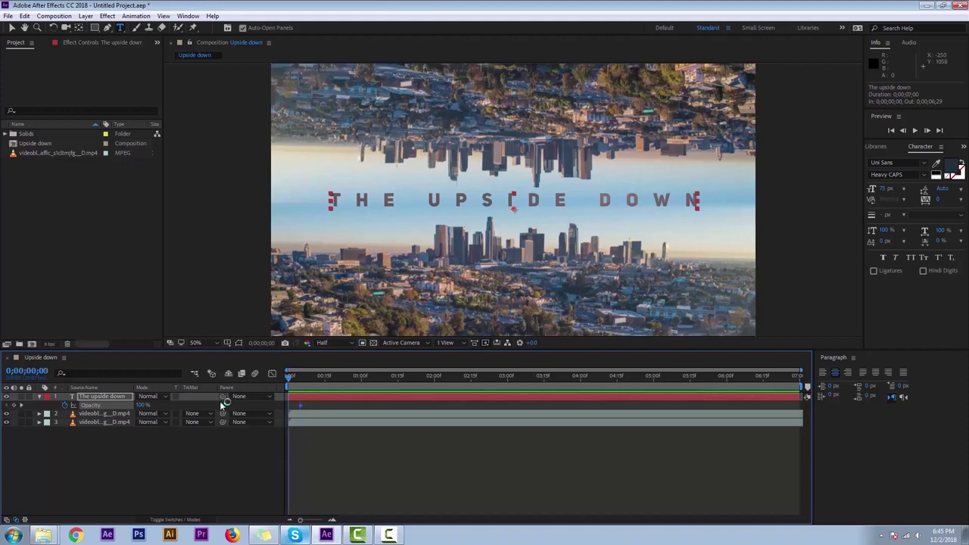
pyautogui.click(143, 405)
pyautogui.write('0')
pyautogui.click(163, 454)
# - Apply Easy Ease to the frame-5 Opacity keyframe and preview the fade-in
pyautogui.click(301, 406)
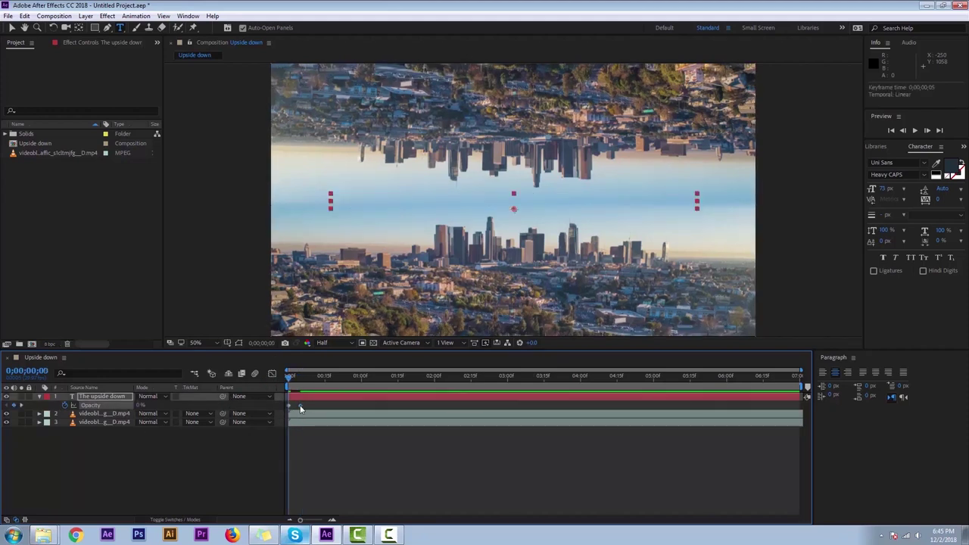
pyautogui.rightClick(300, 407)
pyautogui.moveTo(348, 399)
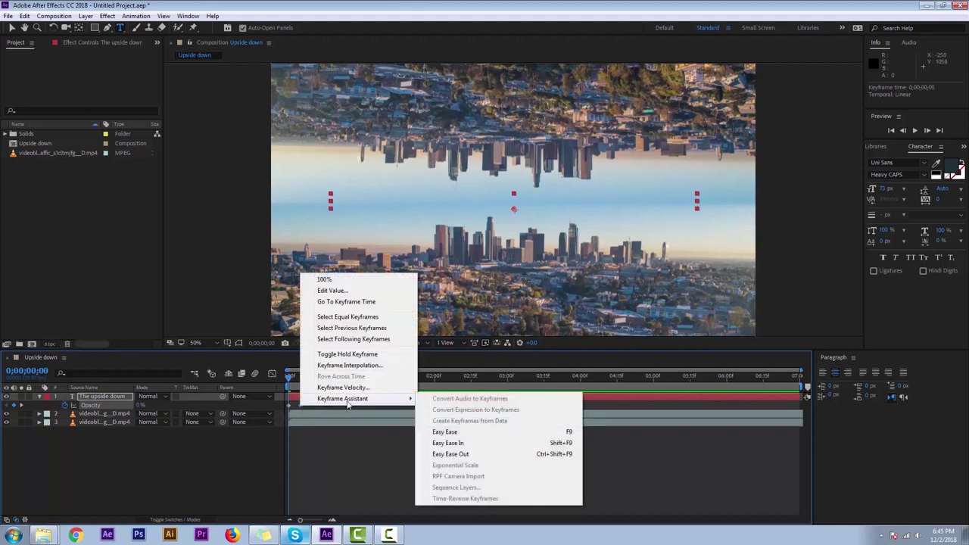
pyautogui.click(445, 433)
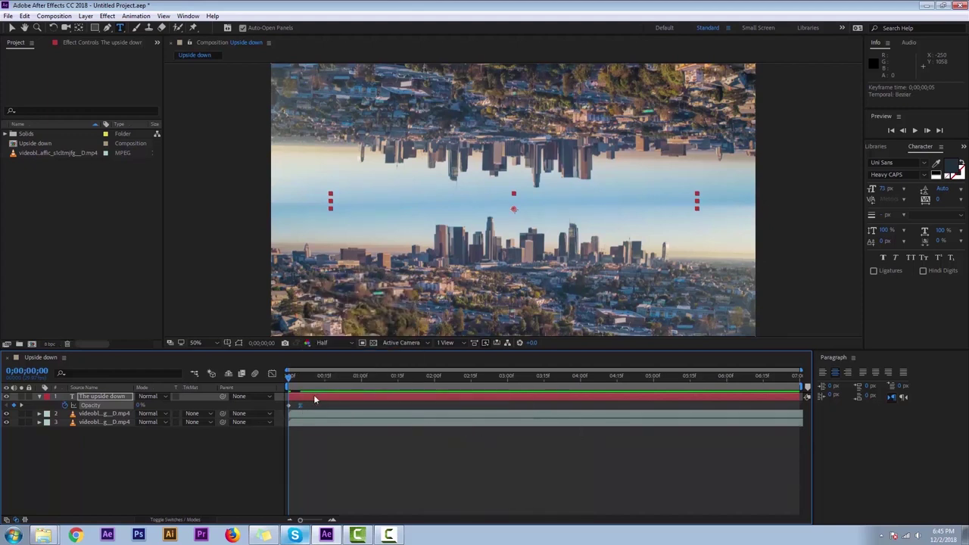
pyautogui.click(106, 397)
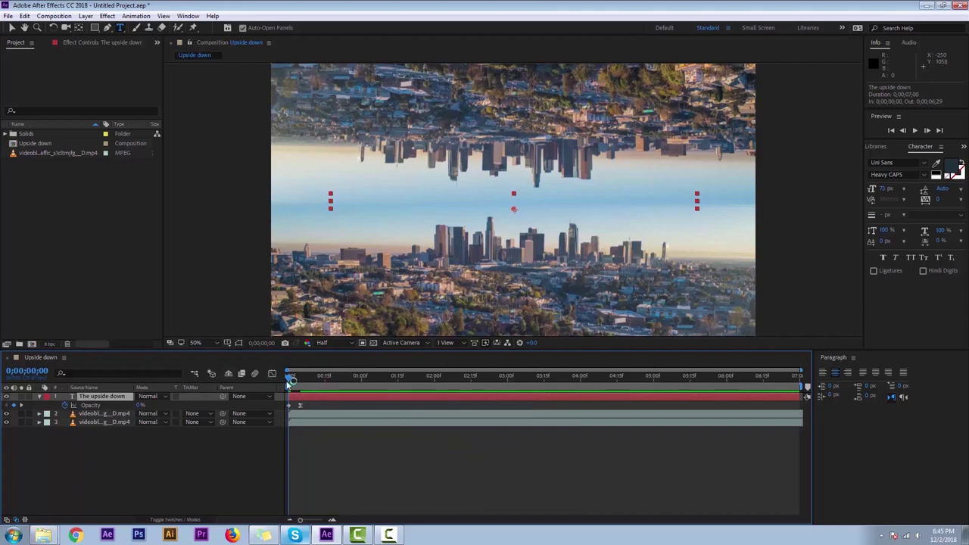
pyautogui.press('space')
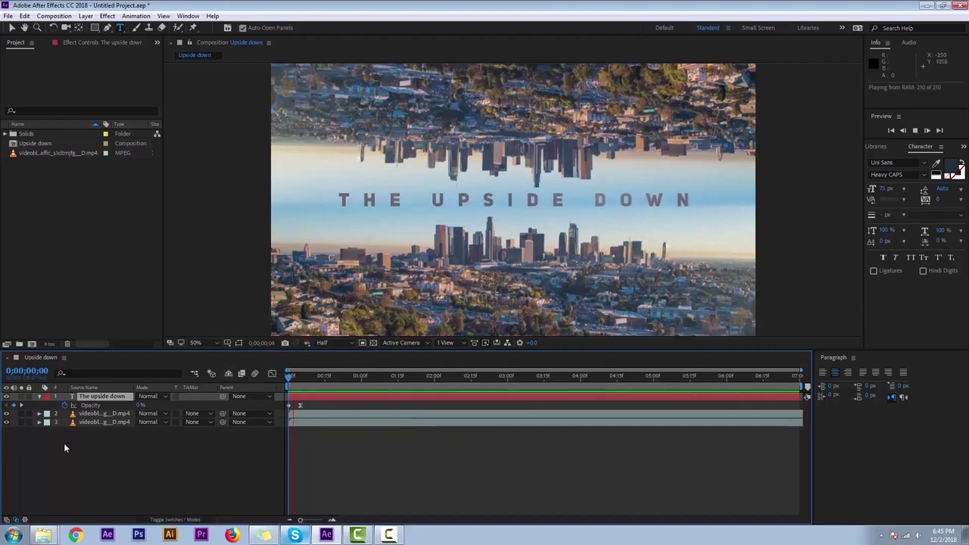
pyautogui.press('space')
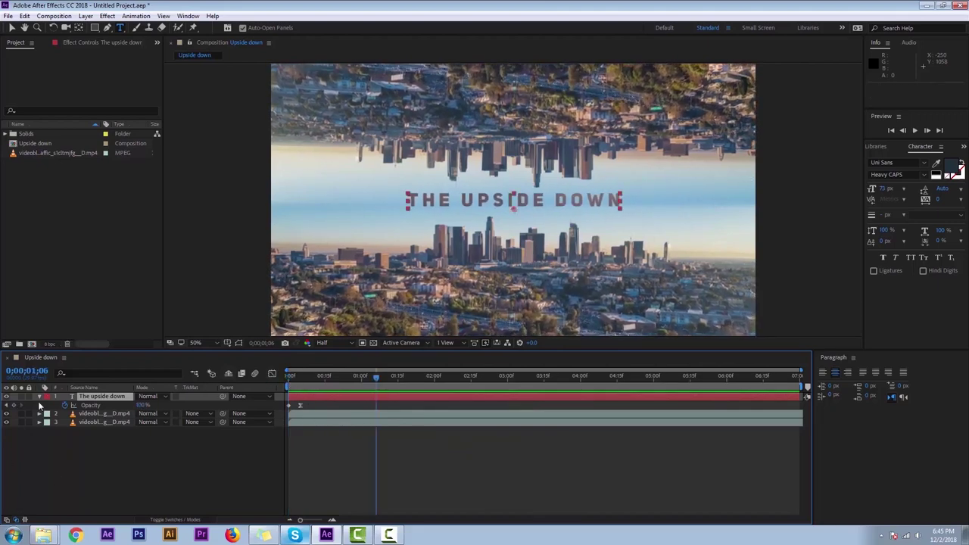
# - Slide the title layer's bar so it starts at frame 14
pyautogui.click(42, 398)
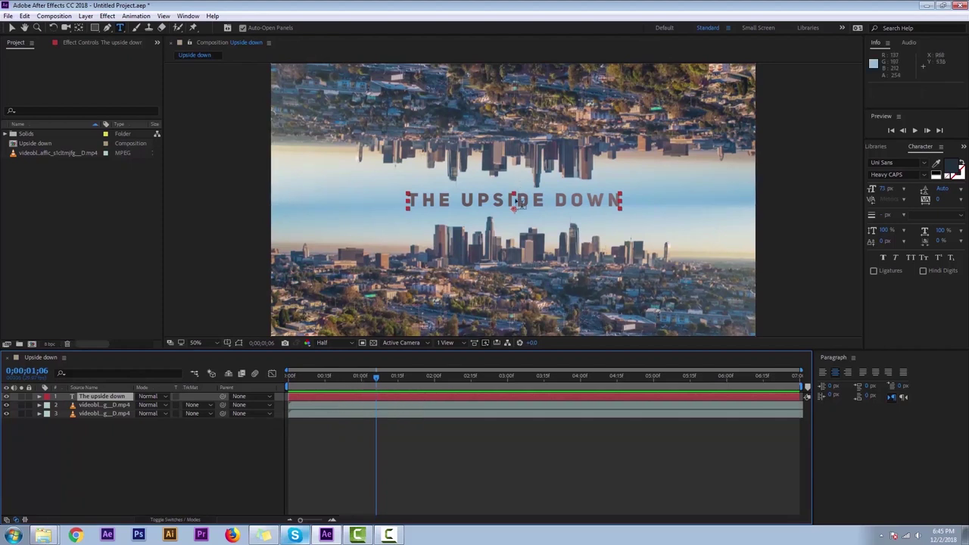
pyautogui.press('v')
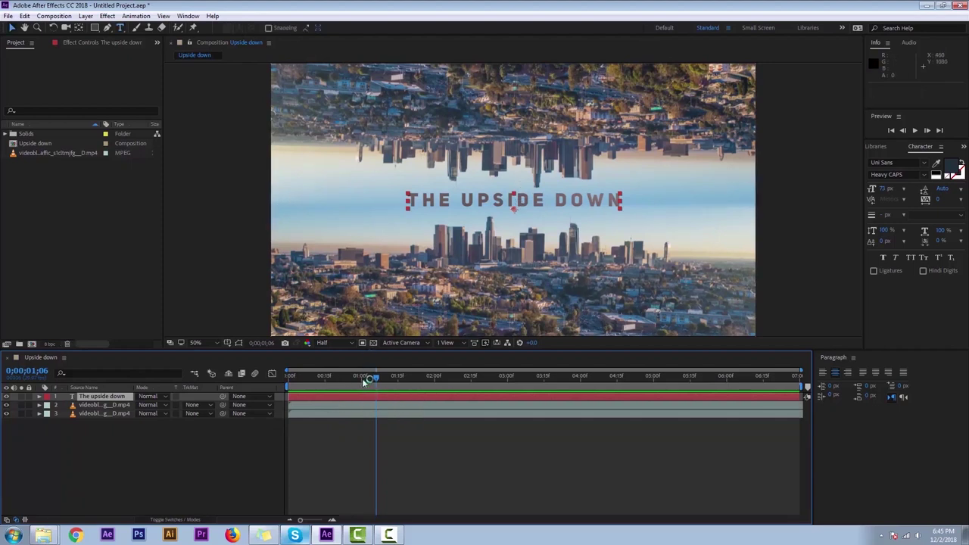
pyautogui.click(363, 377)
pyautogui.click(139, 478)
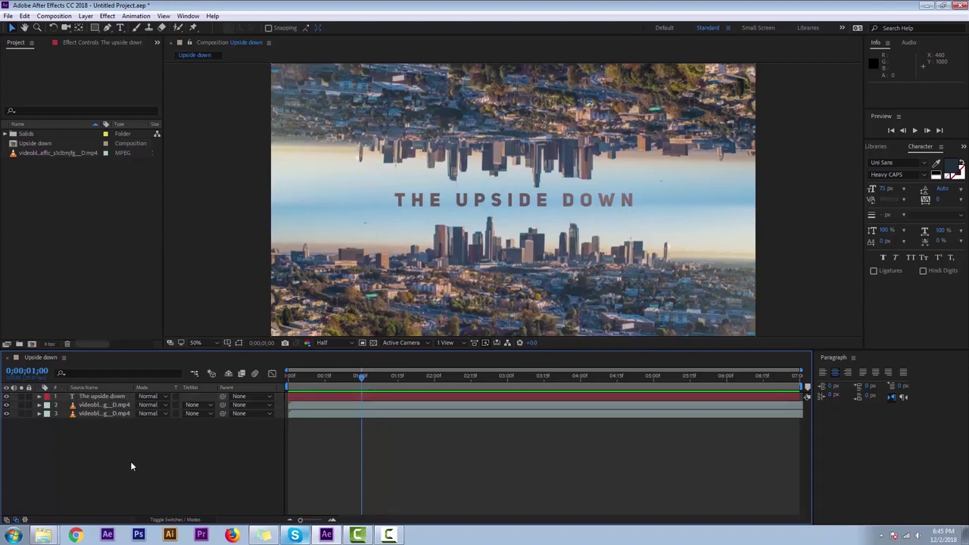
pyautogui.click(114, 396)
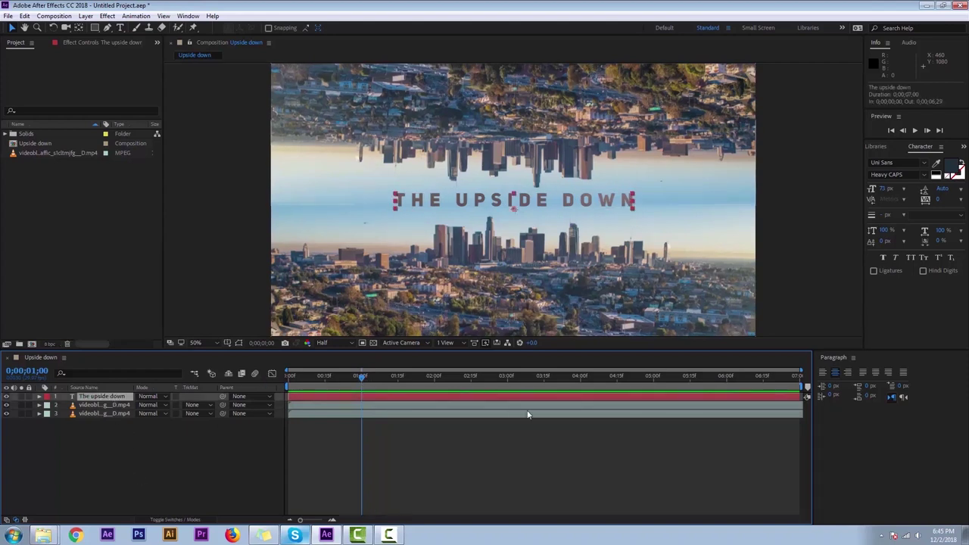
pyautogui.click(326, 378)
pyautogui.moveTo(323, 401)
pyautogui.mouseDown()
pyautogui.moveTo(358, 403)
pyautogui.moveTo(233, 384)
pyautogui.mouseUp()
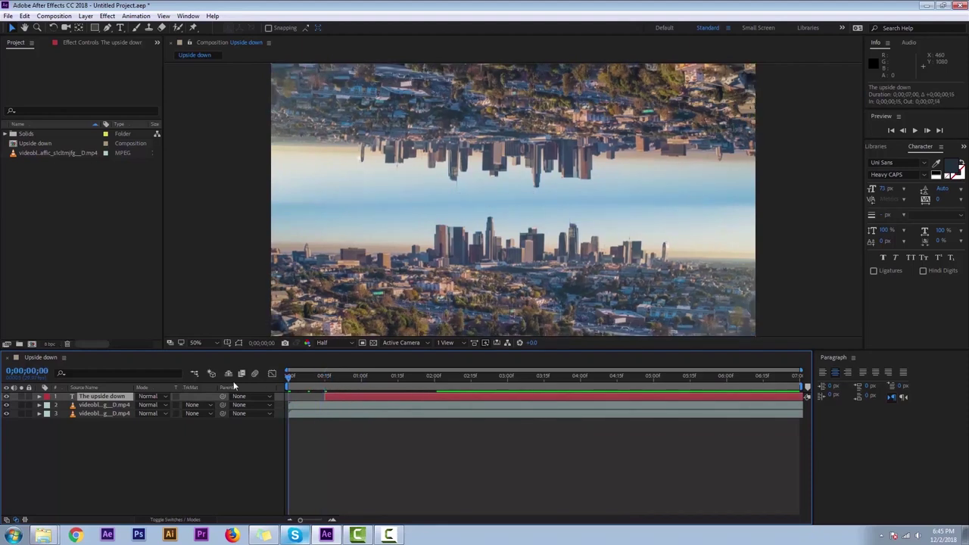
# - Preview the delayed title, reveal its keyframed properties, and move to 0;00;02;15
pyautogui.press('space')
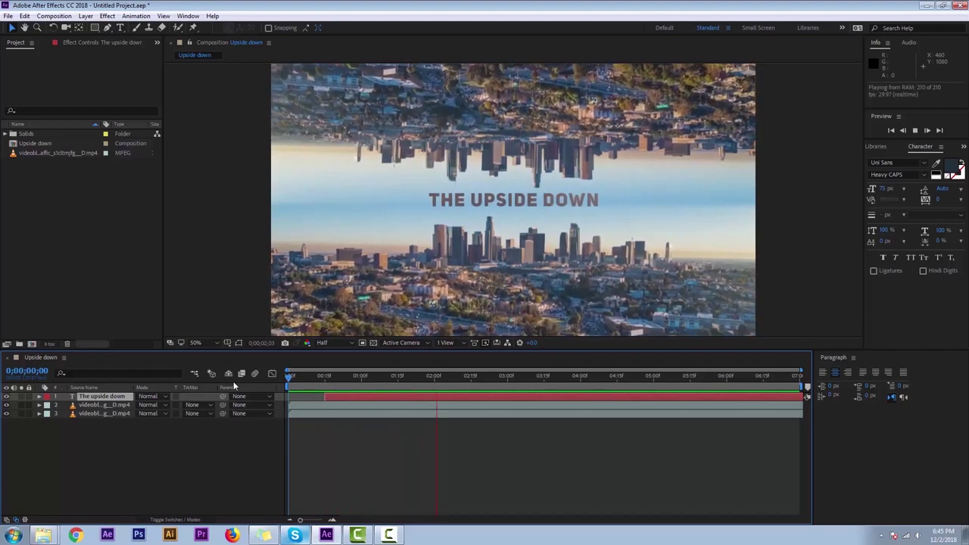
pyautogui.press('space')
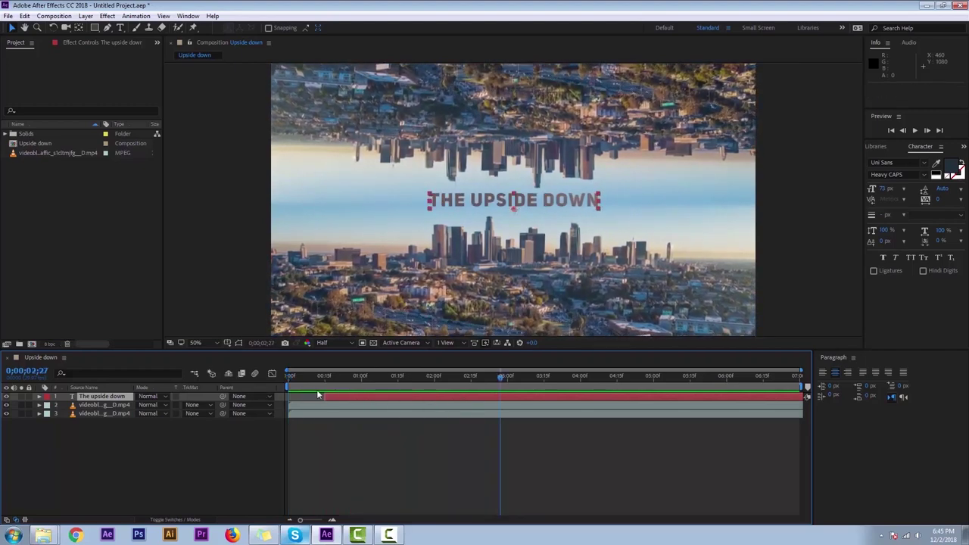
pyautogui.press('space')
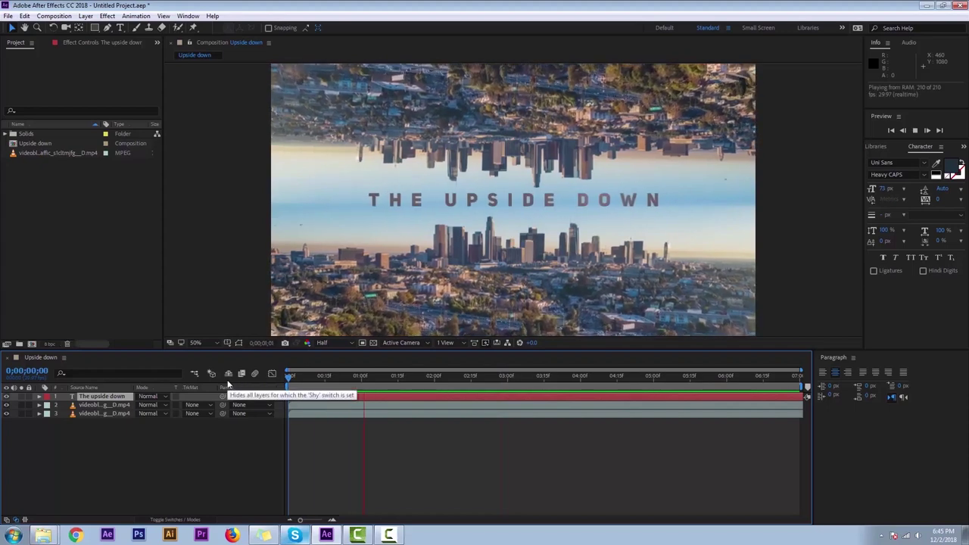
pyautogui.press('space')
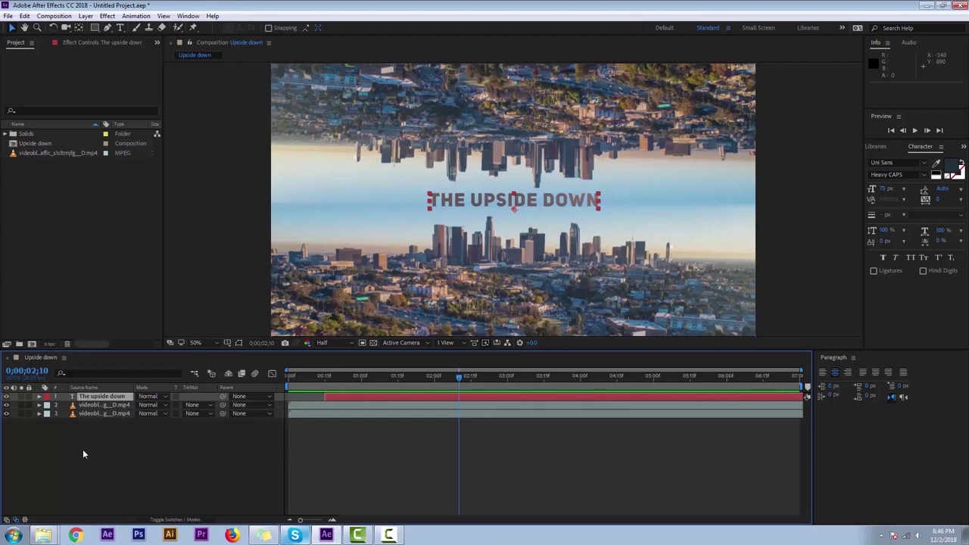
pyautogui.press('u')
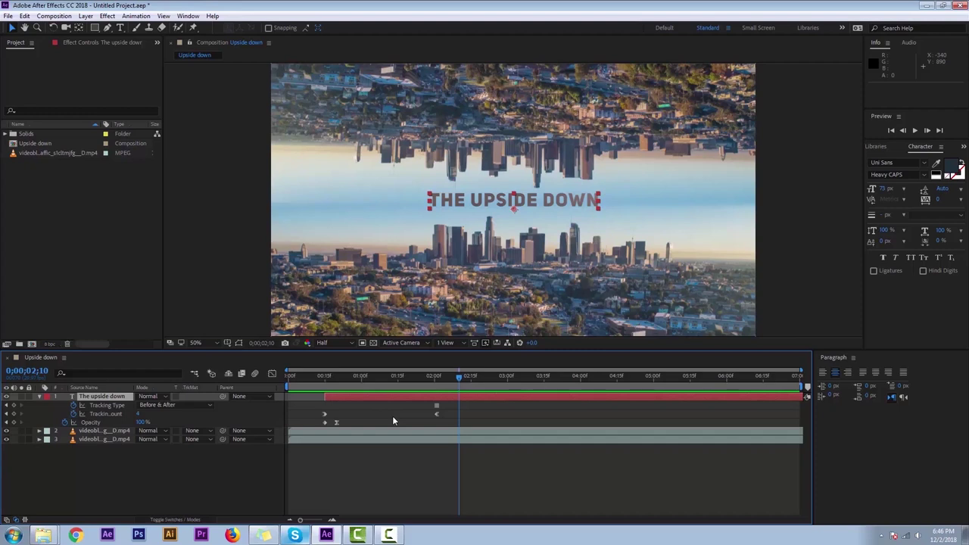
pyautogui.click(470, 376)
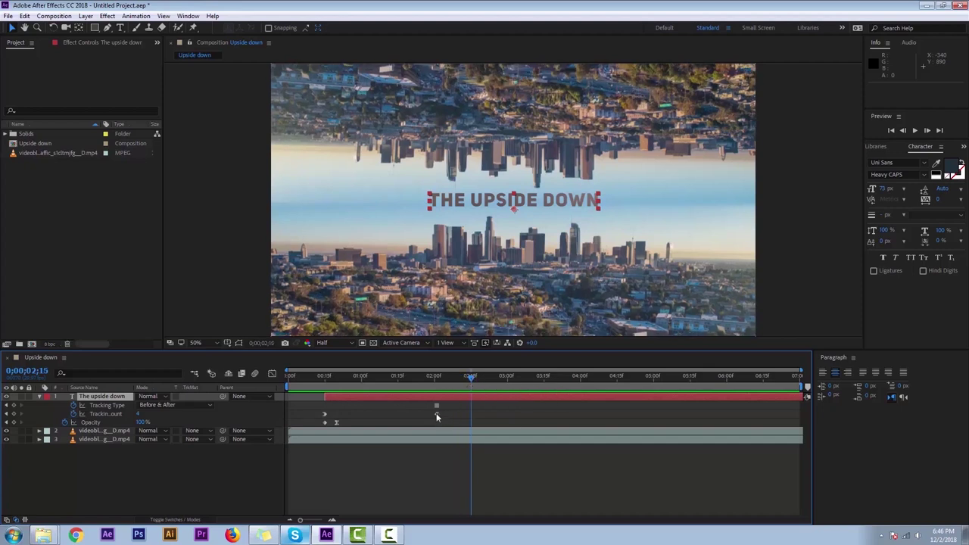
# - Drag the final Tracking Amount keyframe to 0;00;02;15, preview the slower tightening, then deselect
pyautogui.moveTo(435, 414); pyautogui.dragTo(462, 415)
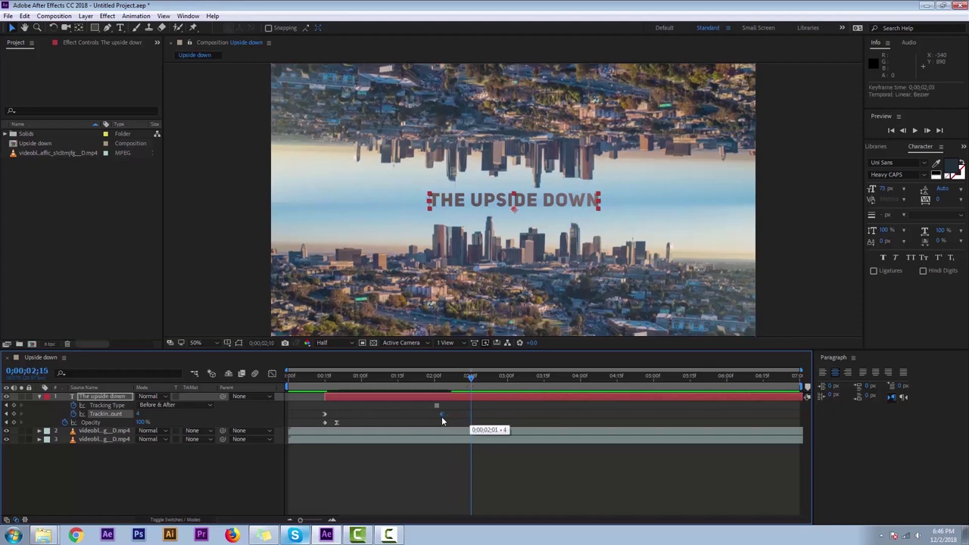
pyautogui.moveTo(459, 421); pyautogui.dragTo(471, 407)
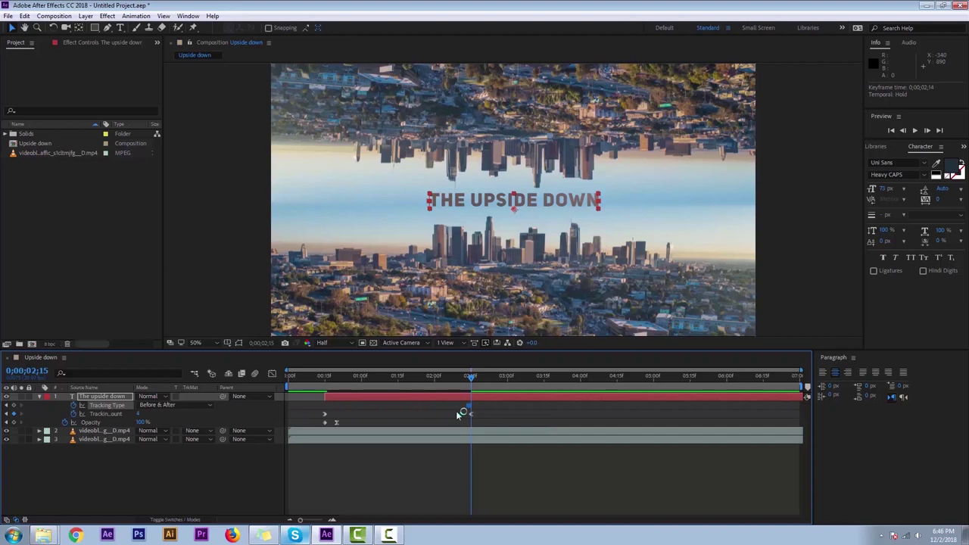
pyautogui.press('space')
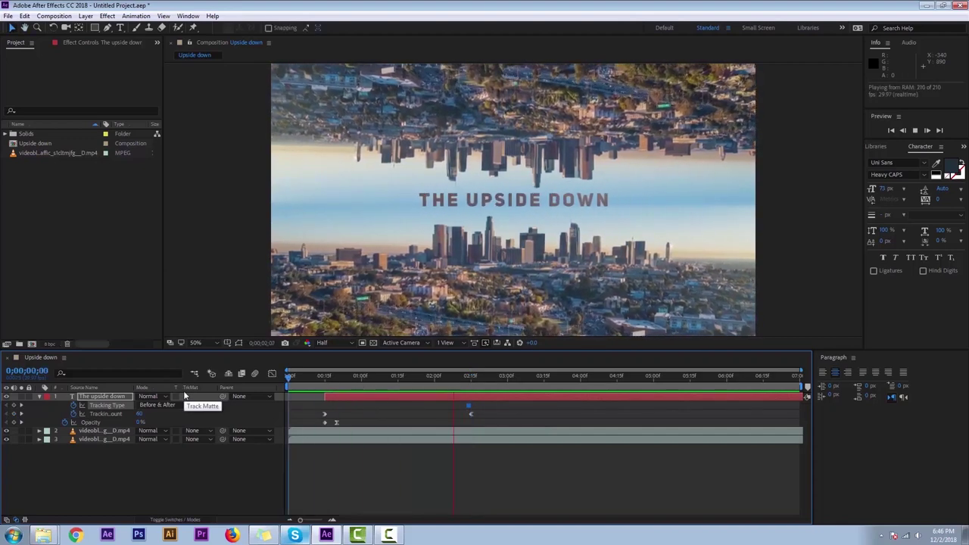
pyautogui.press('space')
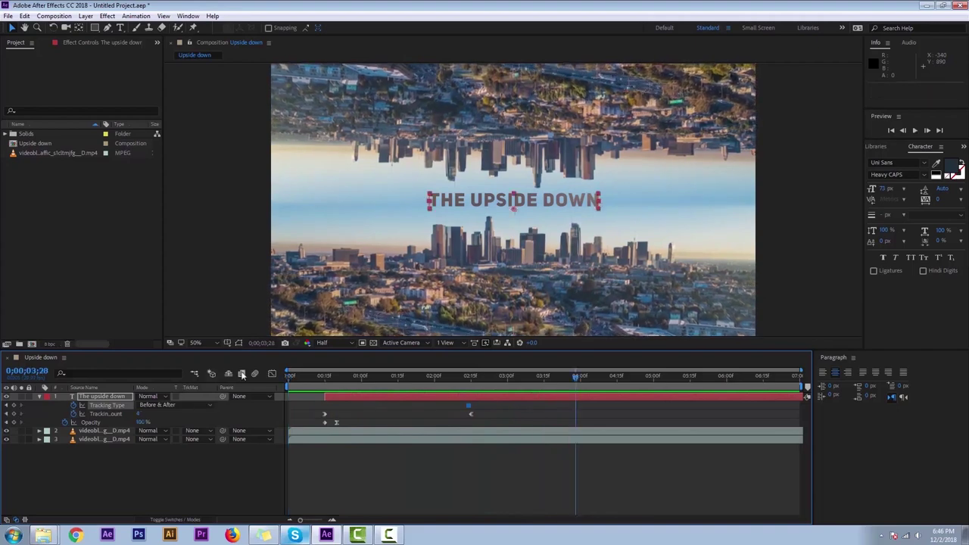
pyautogui.press('Home')
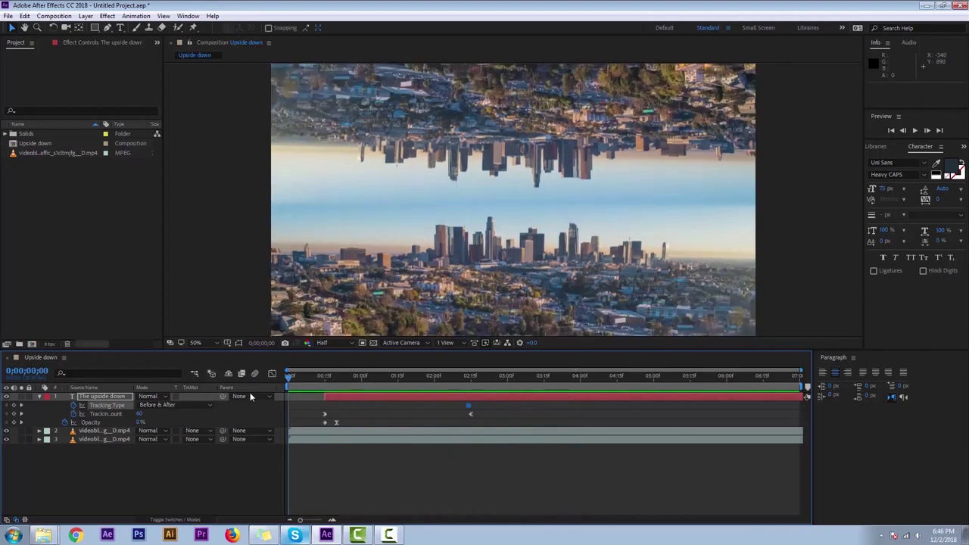
pyautogui.press('space')
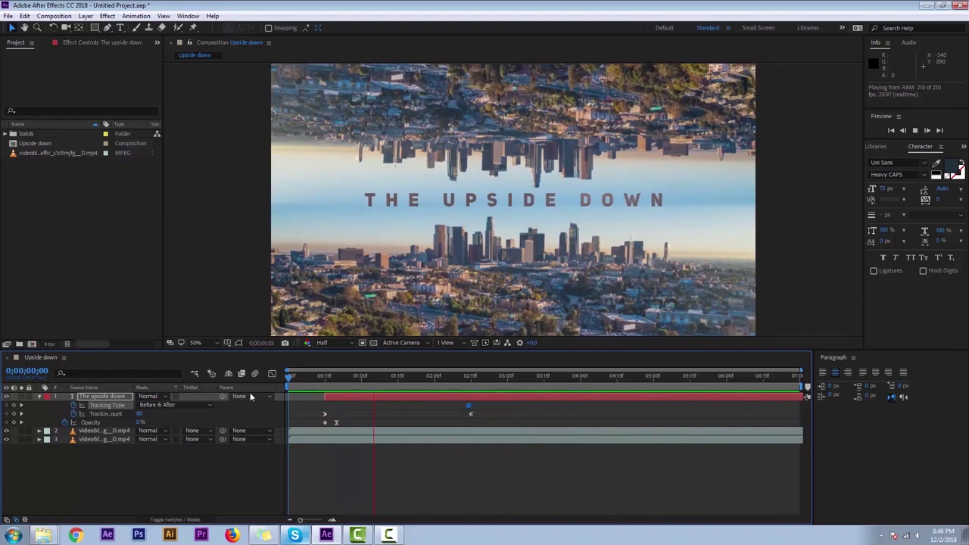
pyautogui.moveTo(468, 378); pyautogui.dragTo(604, 377)
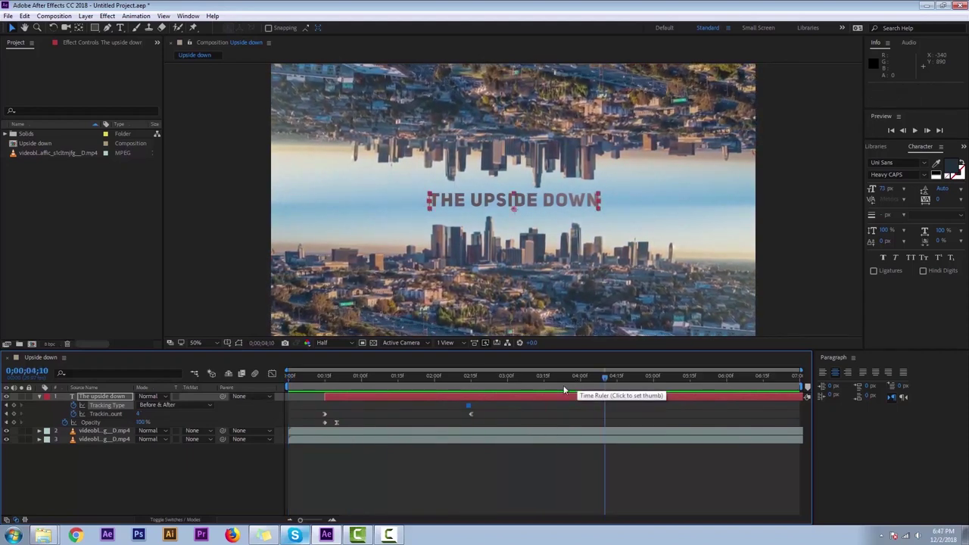
pyautogui.click(157, 482)
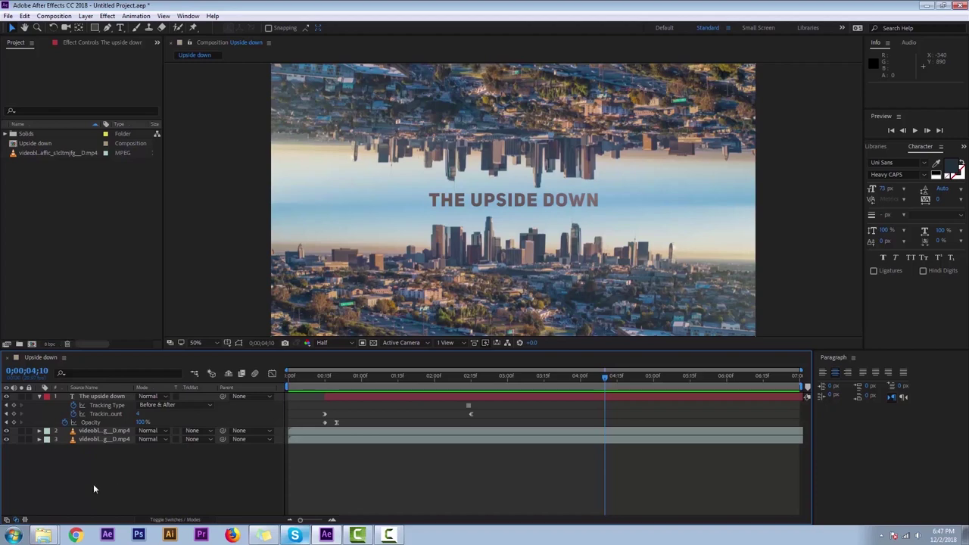
# - Browse the Edit and Composition menus and select the Upside down composition in the Project panel
pyautogui.click(20, 16)
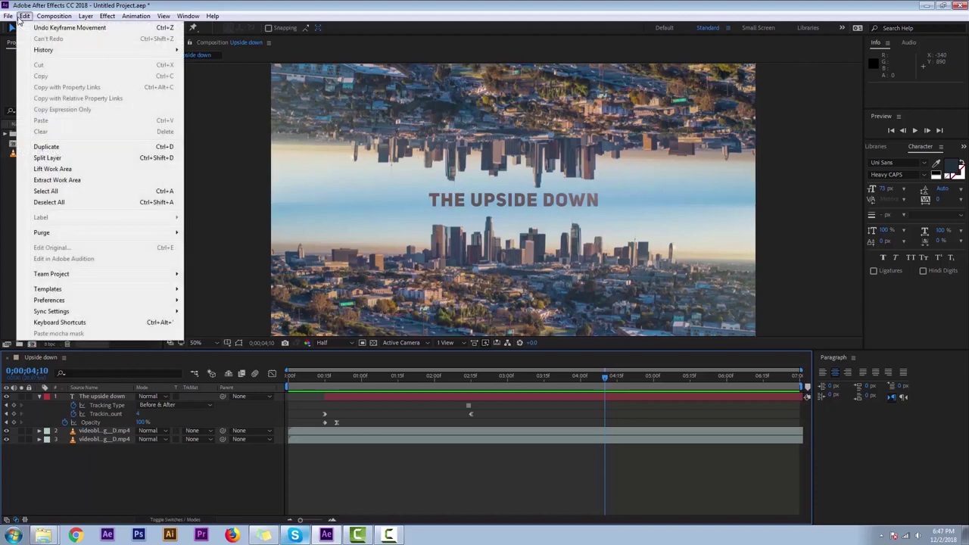
pyautogui.moveTo(50, 18)
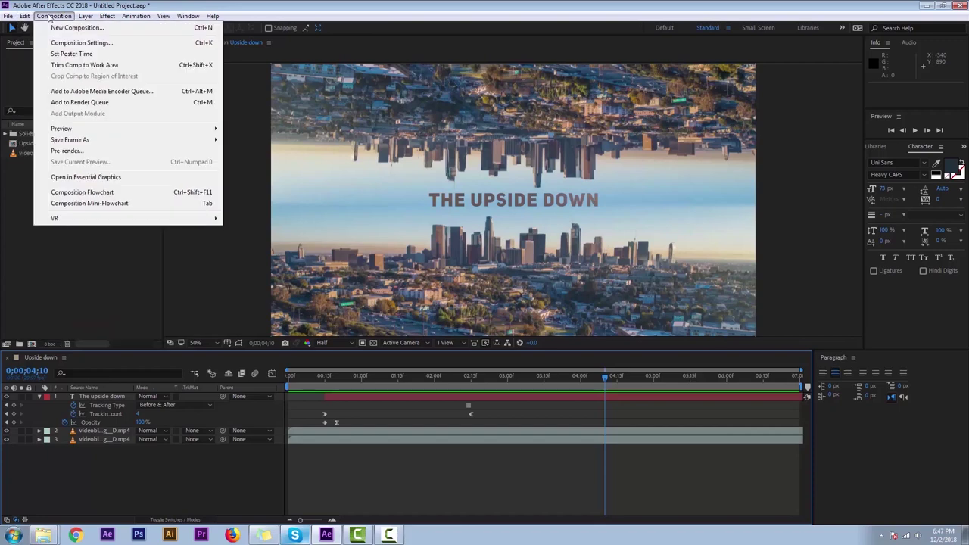
pyautogui.moveTo(86, 17)
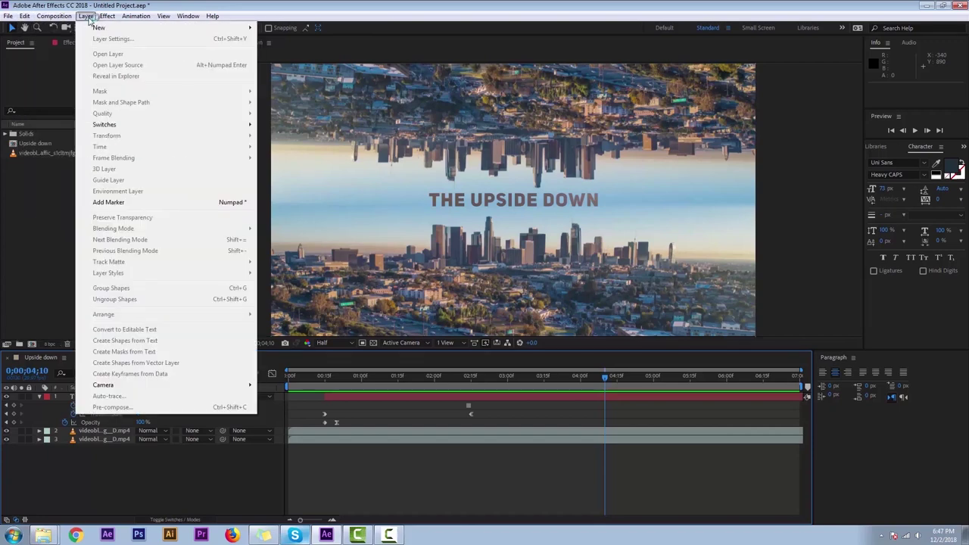
pyautogui.click(119, 481)
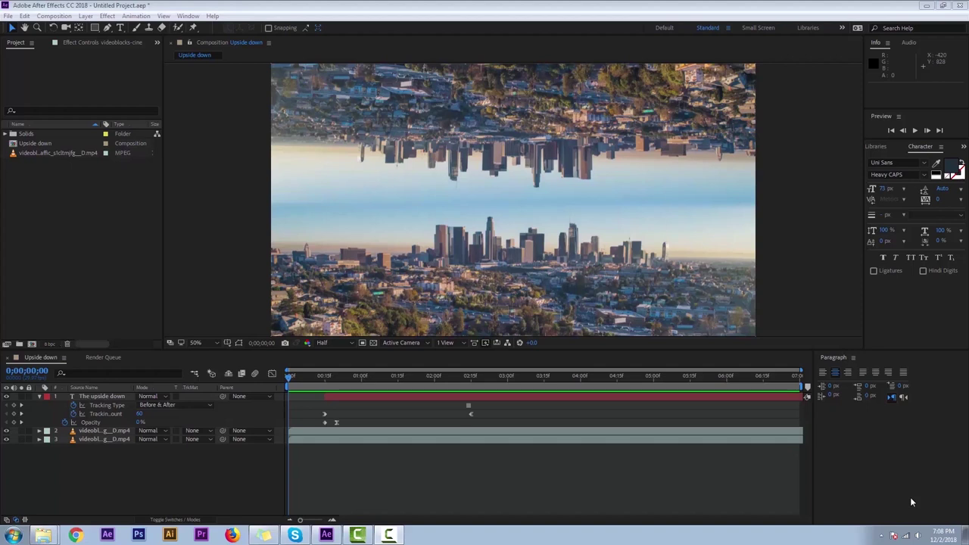
pyautogui.click(125, 481)
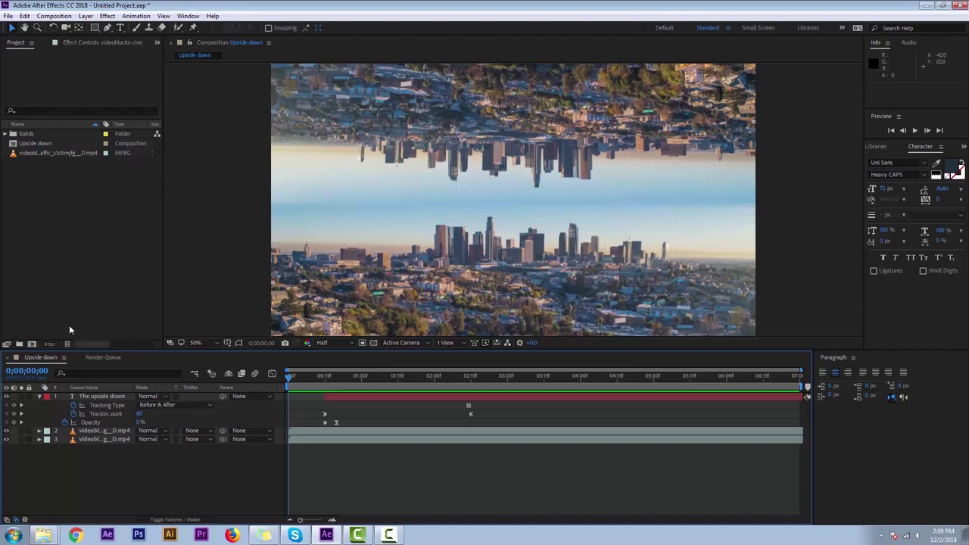
pyautogui.click(46, 145)
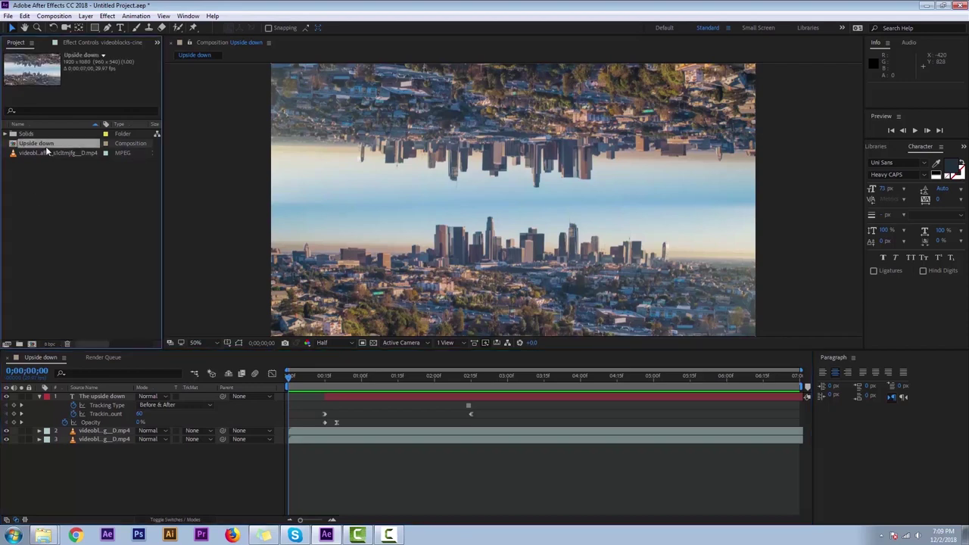
pyautogui.click(160, 471)
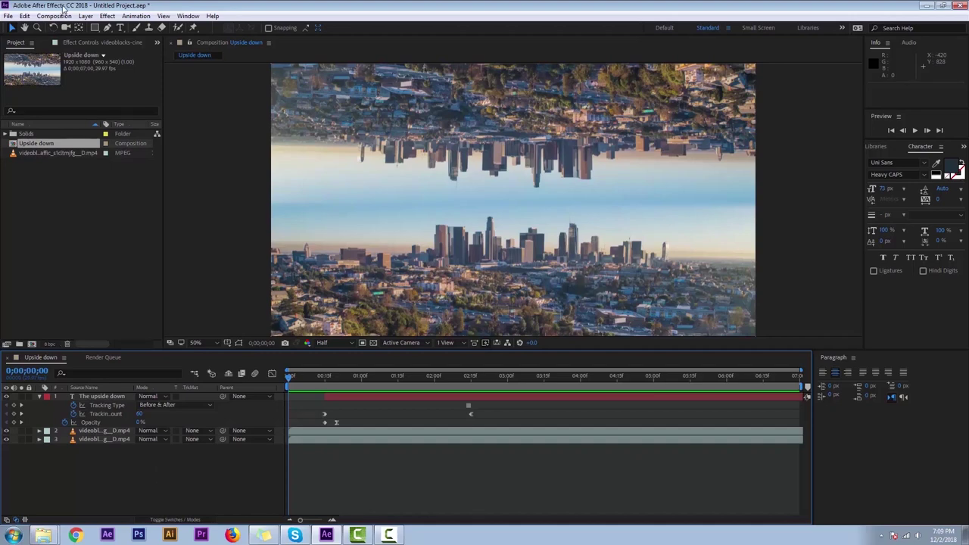
pyautogui.click(54, 15)
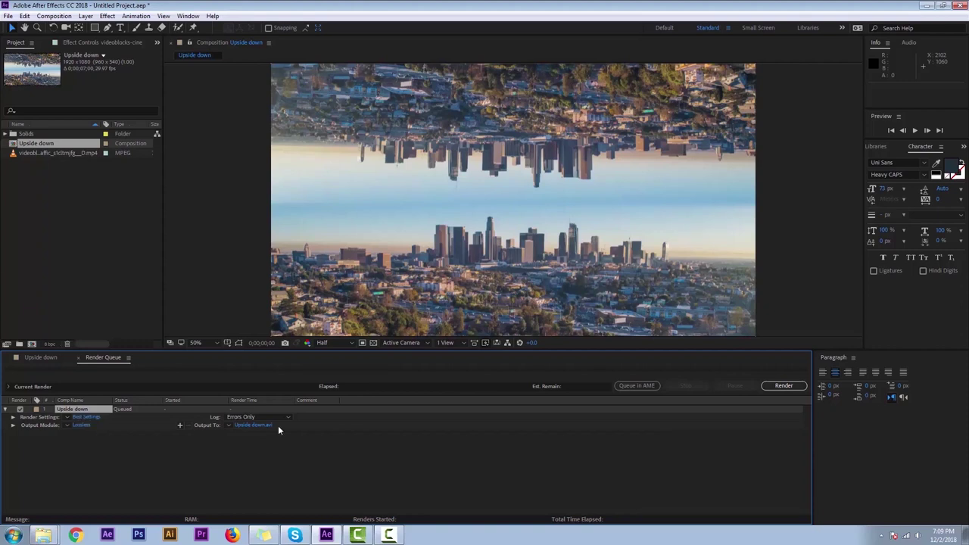
# - Set the Upside down job's Render Settings to Best quality and Full resolution
pyautogui.click(100, 418)
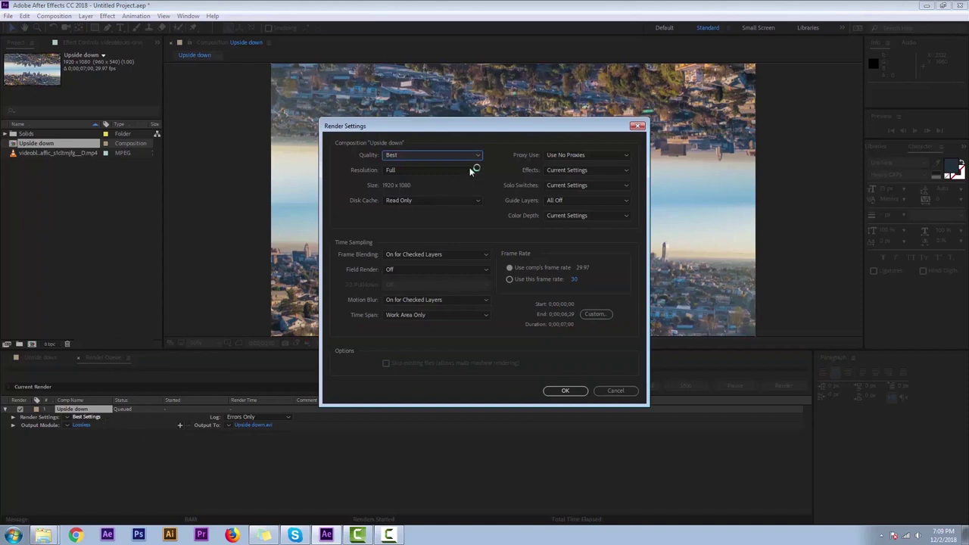
pyautogui.moveTo(466, 129)
pyautogui.mouseDown()
pyautogui.moveTo(635, 134)
pyautogui.moveTo(644, 153)
pyautogui.mouseUp()
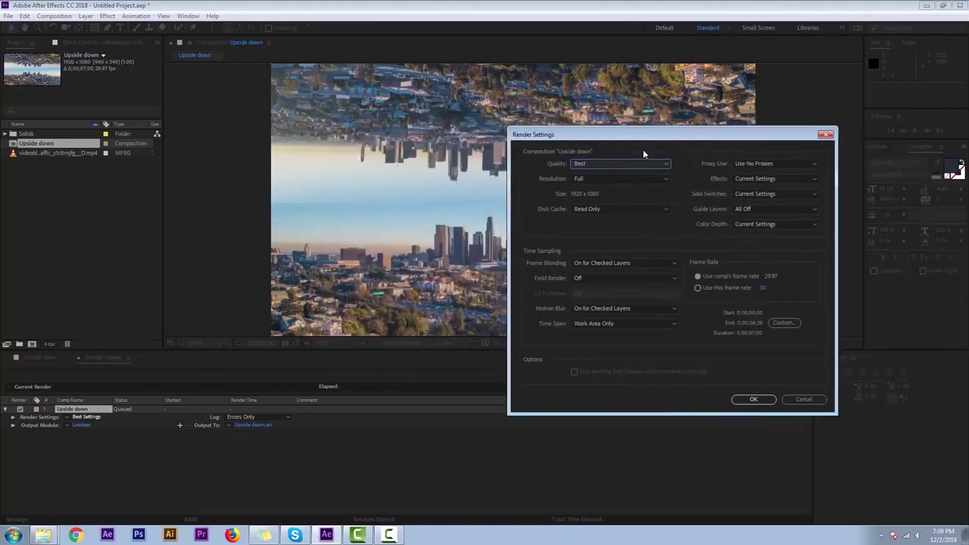
pyautogui.click(638, 166)
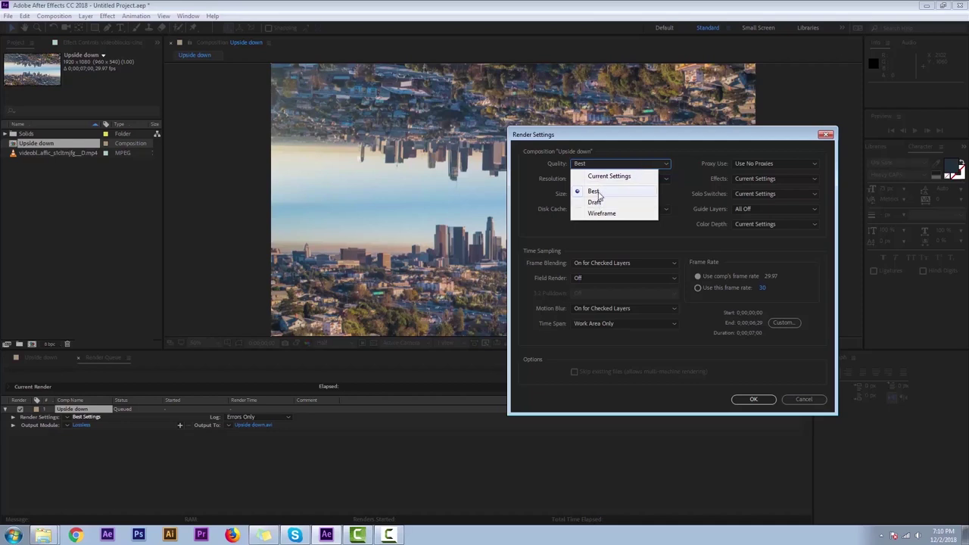
pyautogui.click(595, 192)
pyautogui.click(608, 180)
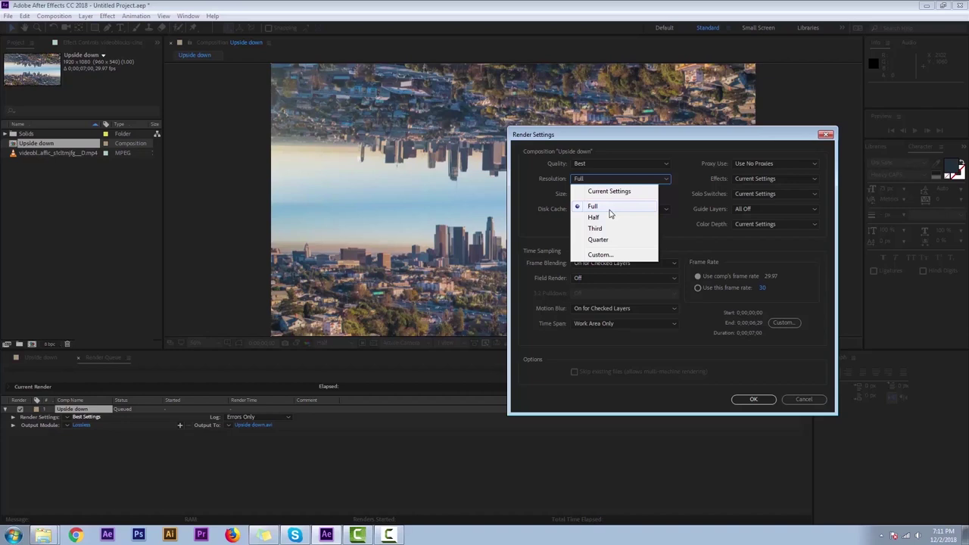
pyautogui.click(610, 209)
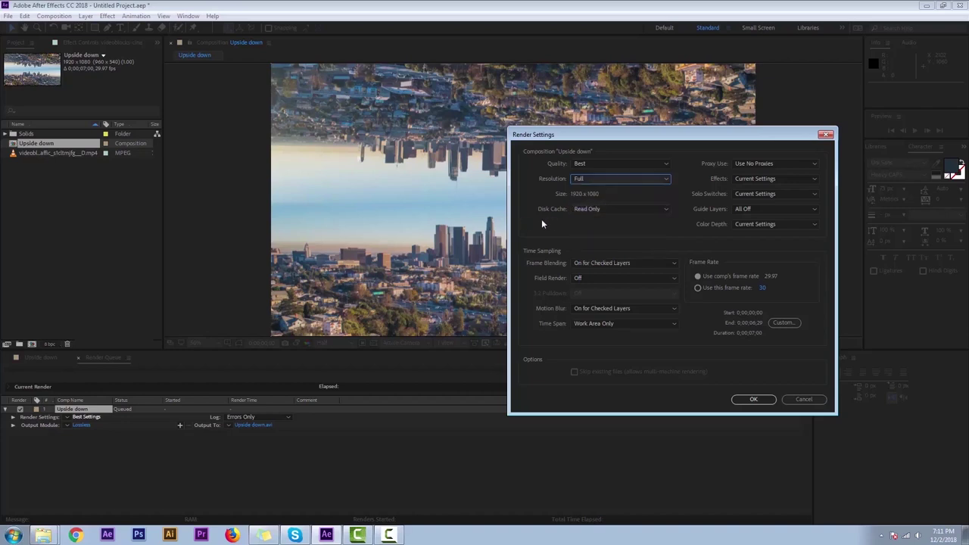
pyautogui.click(755, 399)
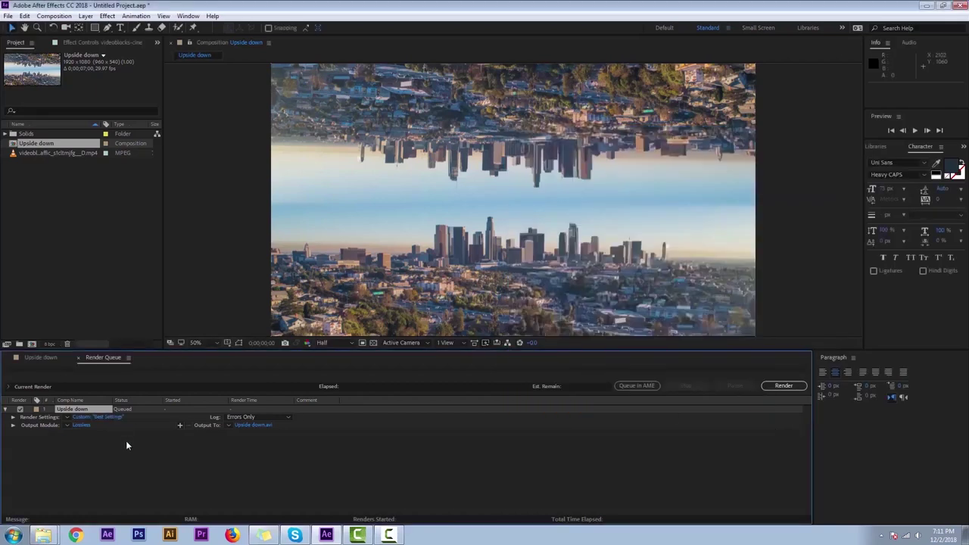
pyautogui.click(98, 417)
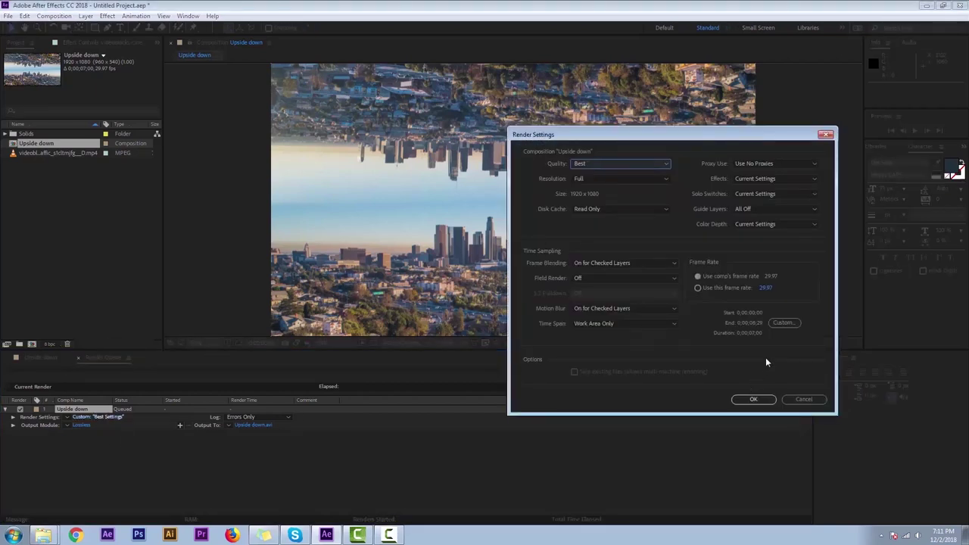
# - Confirm the render time span covers the whole comp, 0;00;00;00 to 0;00;06;29
pyautogui.click(784, 323)
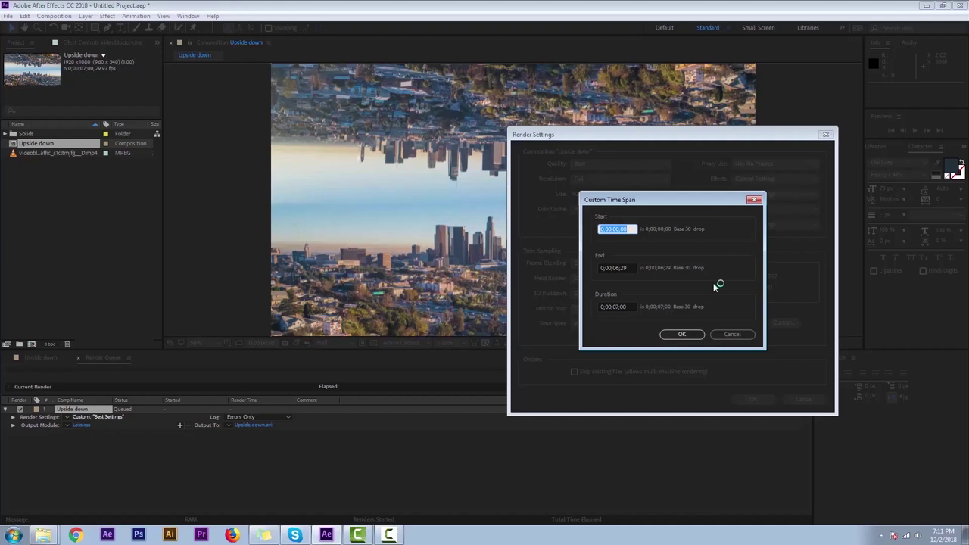
pyautogui.click(615, 229)
pyautogui.click(731, 335)
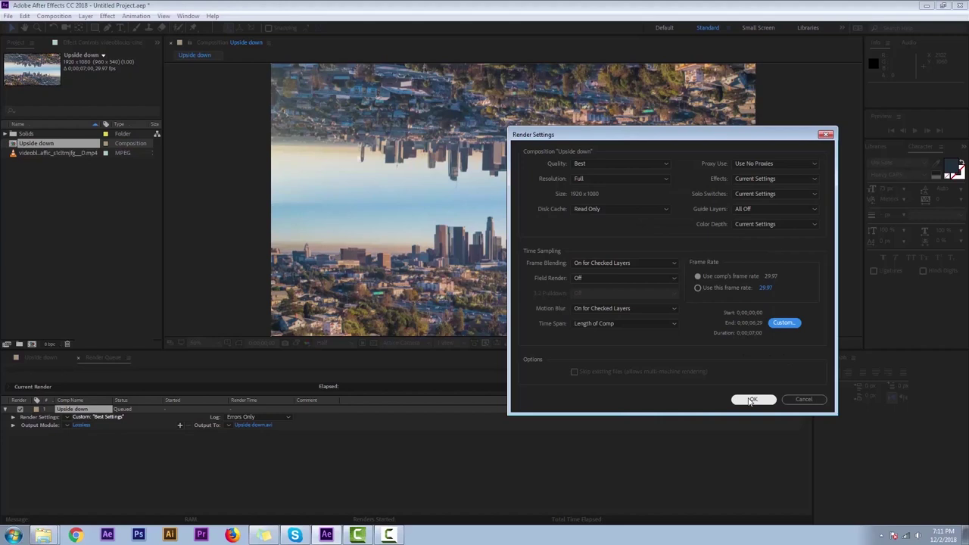
pyautogui.click(752, 399)
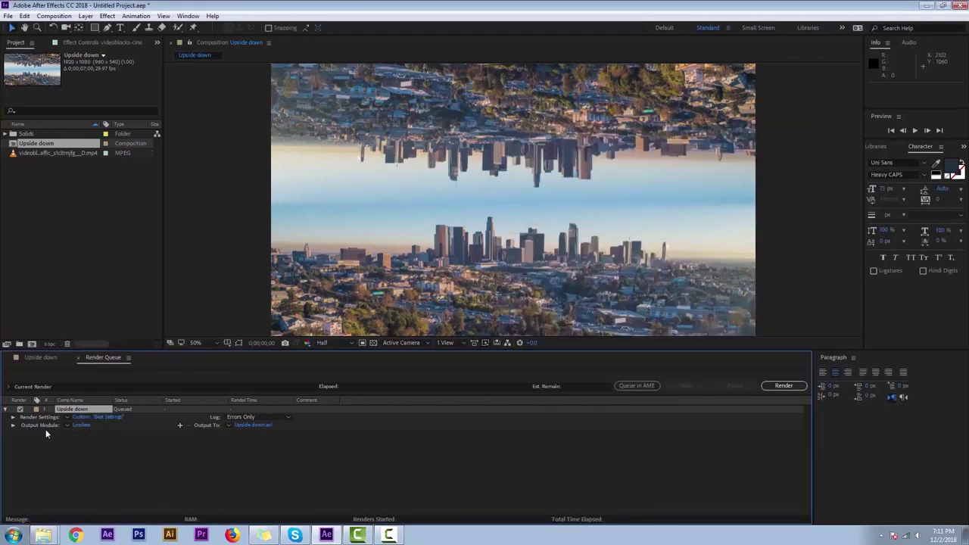
# - Set the output module to QuickTime format with the H.264 codec at quality 100
pyautogui.click(82, 424)
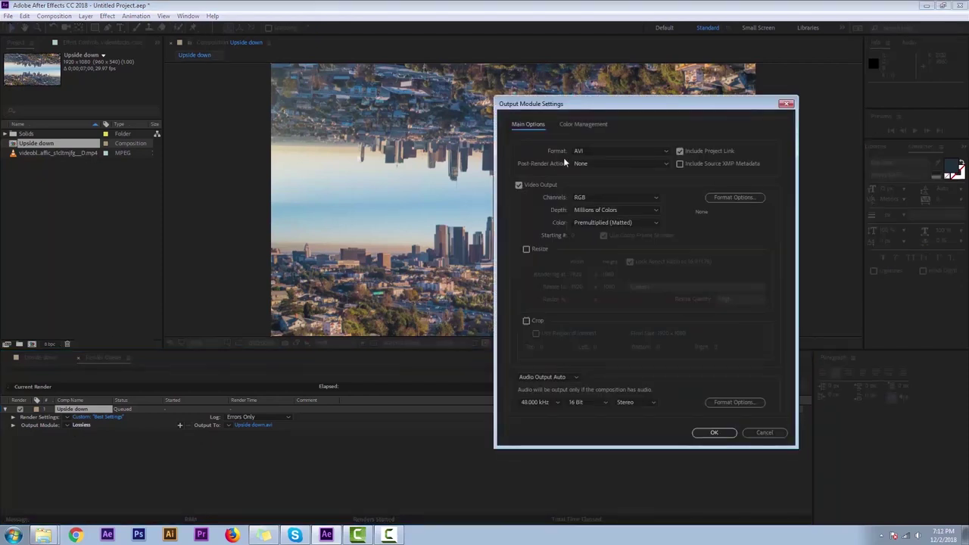
pyautogui.click(607, 153)
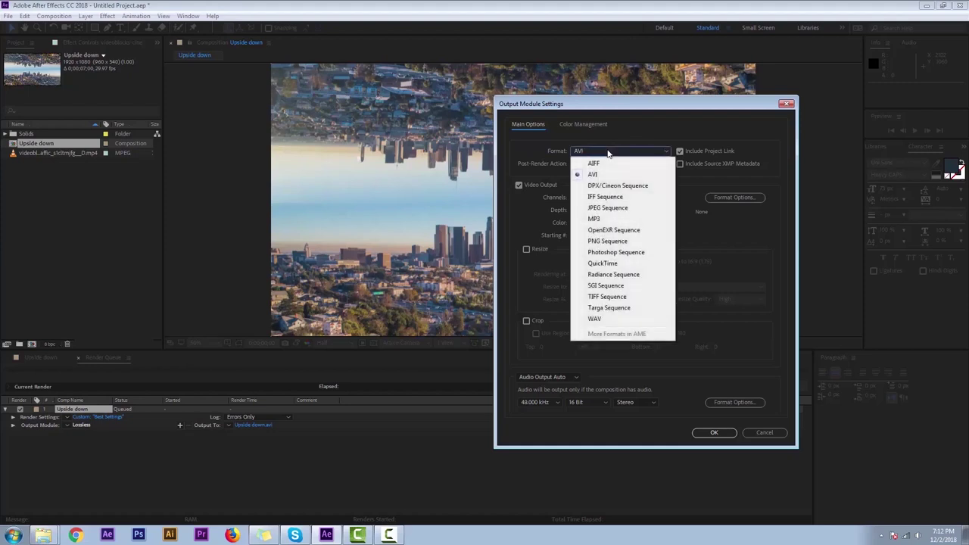
pyautogui.click(620, 263)
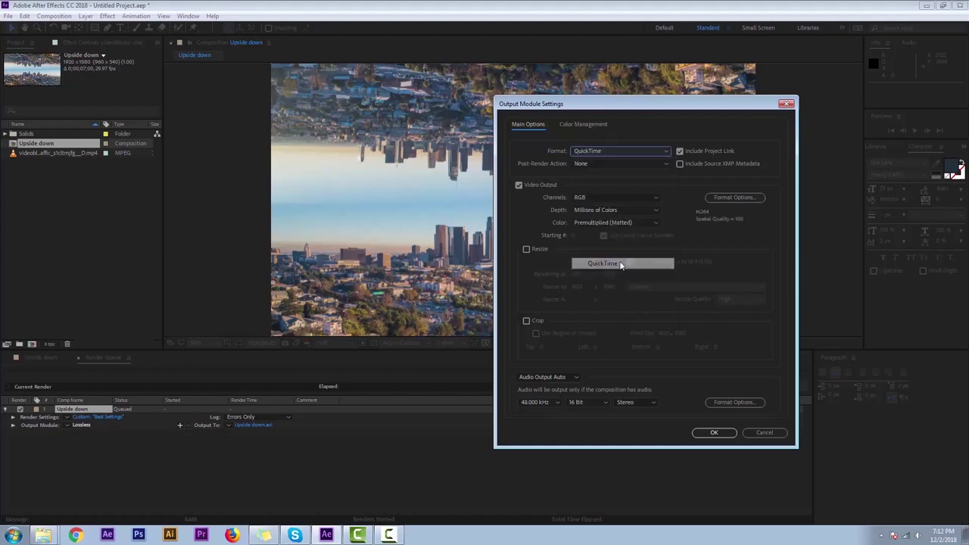
pyautogui.click(743, 199)
pyautogui.click(658, 129)
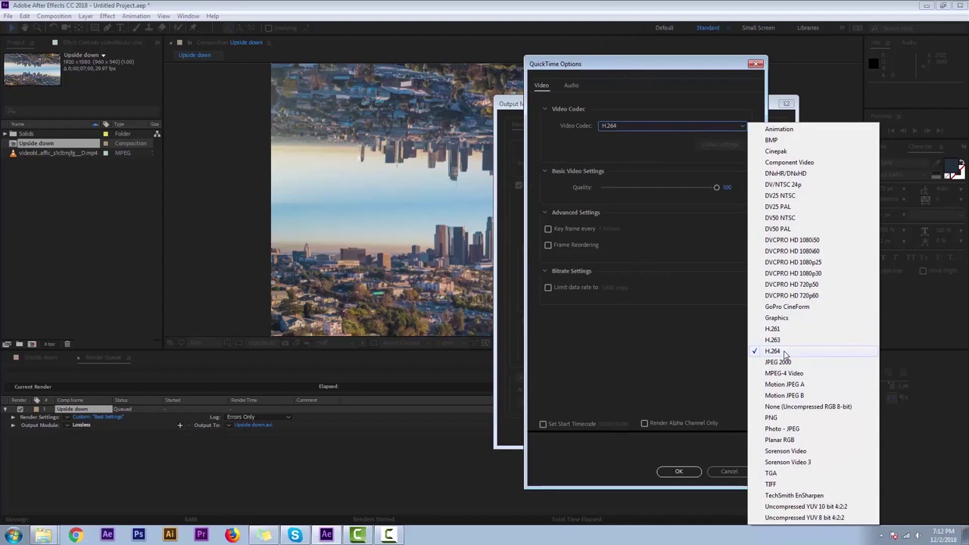
pyautogui.click(688, 361)
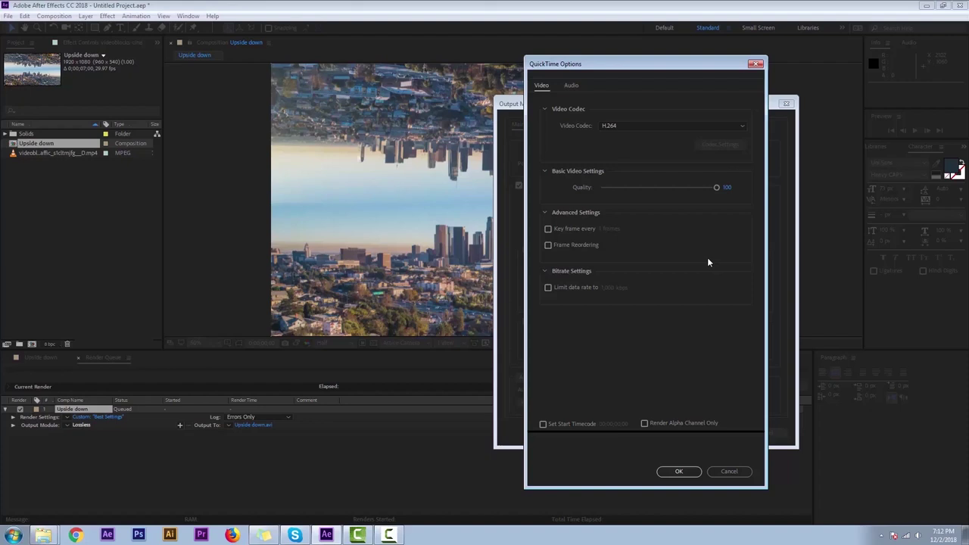
pyautogui.click(678, 471)
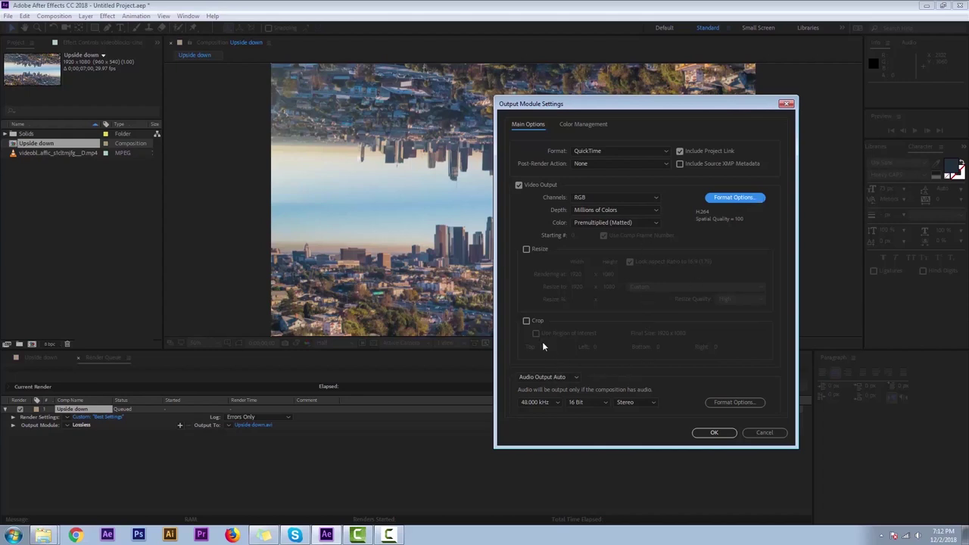
# - Set the QuickTime output module's Audio Output to Audio Output Off and confirm the settings
pyautogui.click(560, 379)
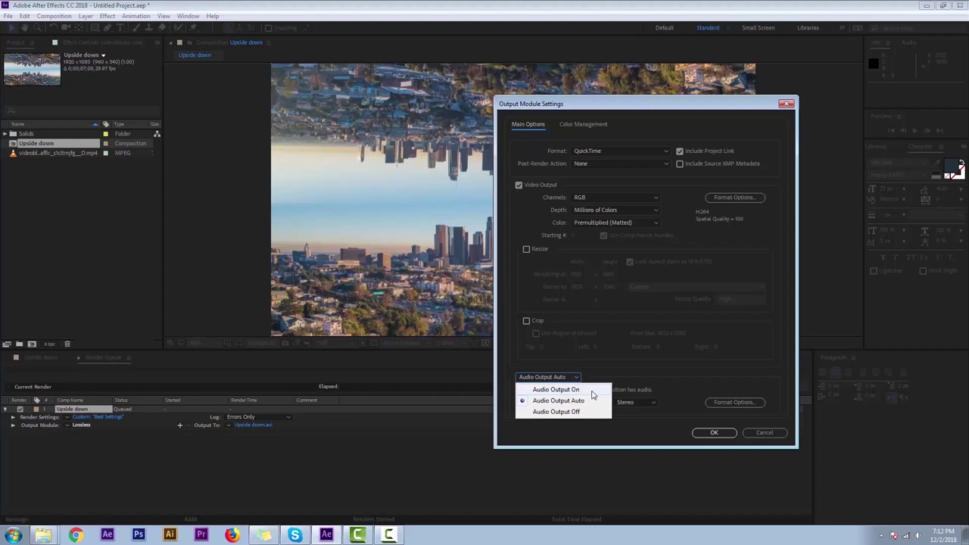
pyautogui.click(593, 390)
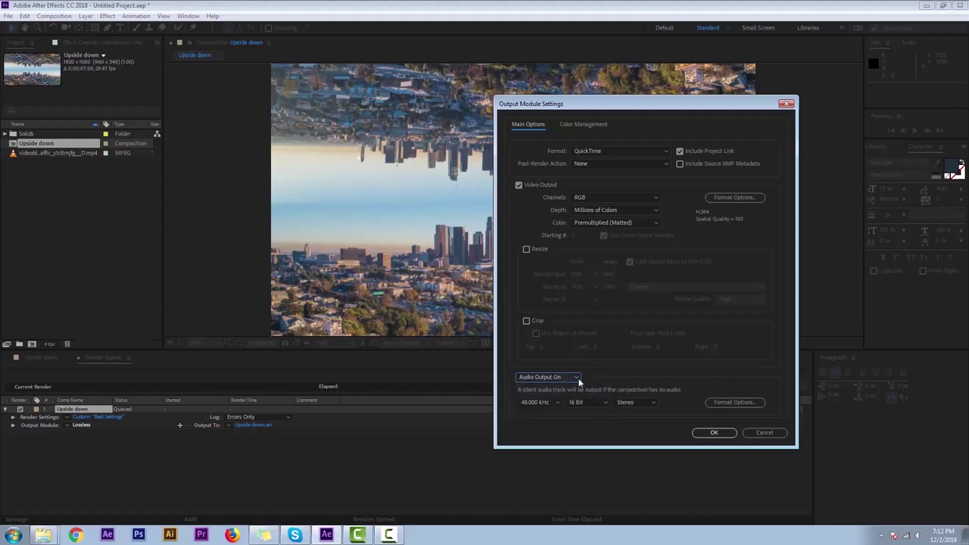
pyautogui.click(578, 378)
pyautogui.click(564, 424)
pyautogui.click(573, 378)
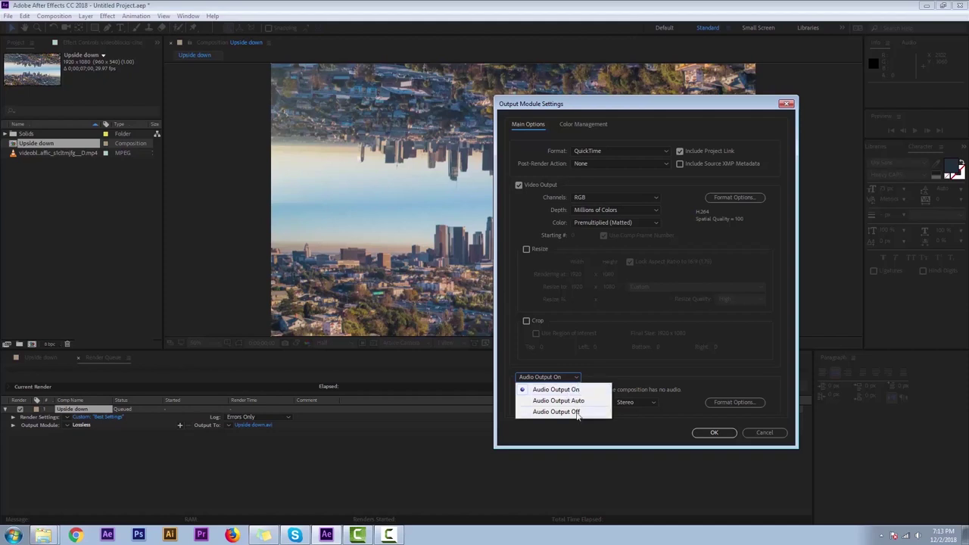
pyautogui.click(569, 389)
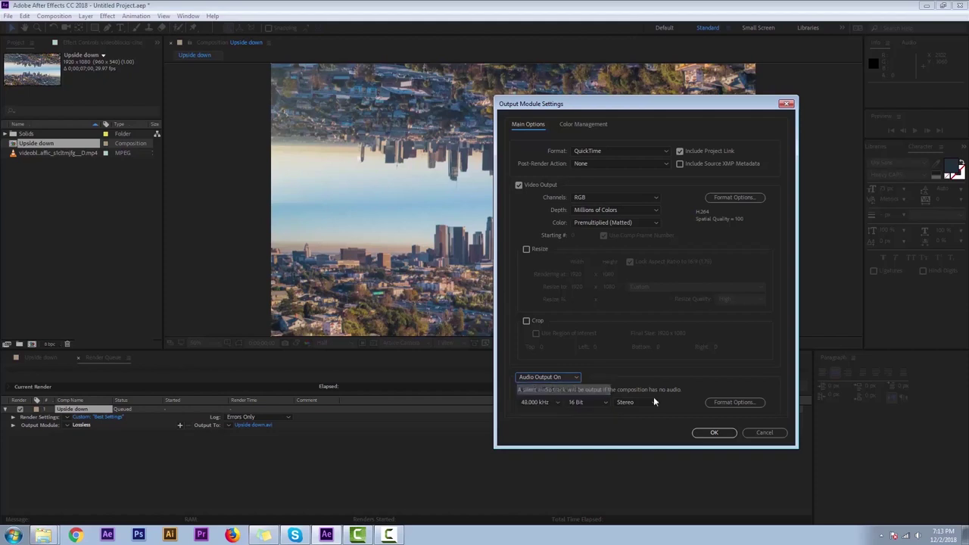
pyautogui.click(542, 378)
pyautogui.click(573, 411)
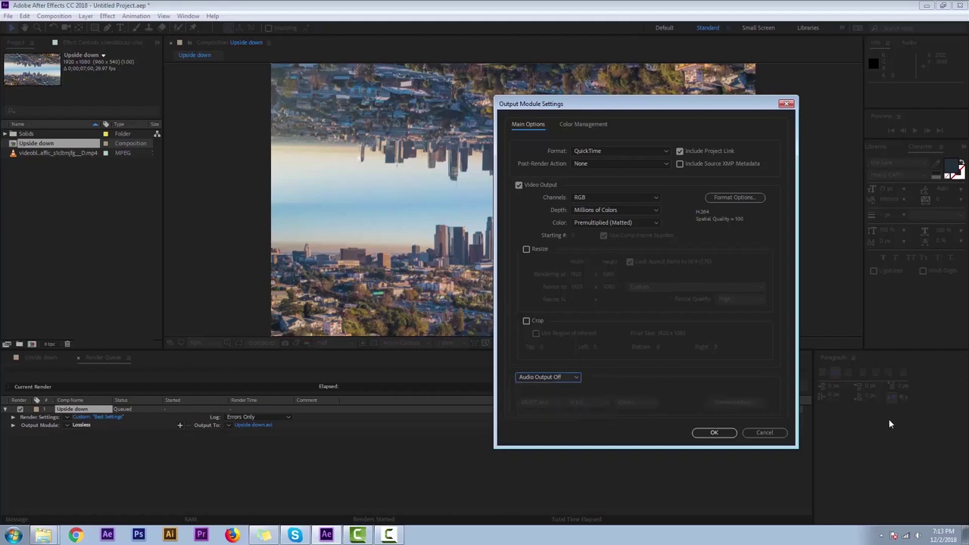
pyautogui.click(714, 432)
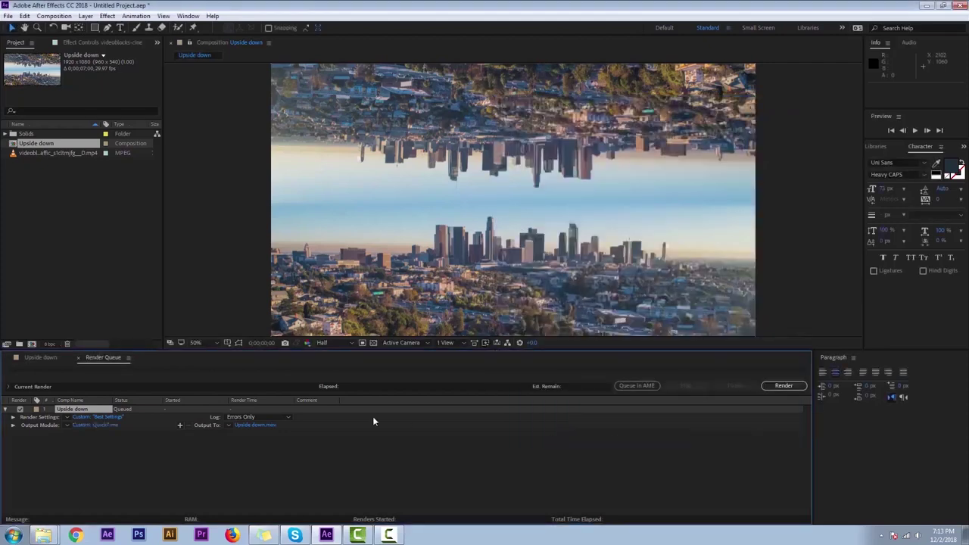
# - Point the output to Upside down.mov, replacing the existing file, and start the render
pyautogui.click(264, 424)
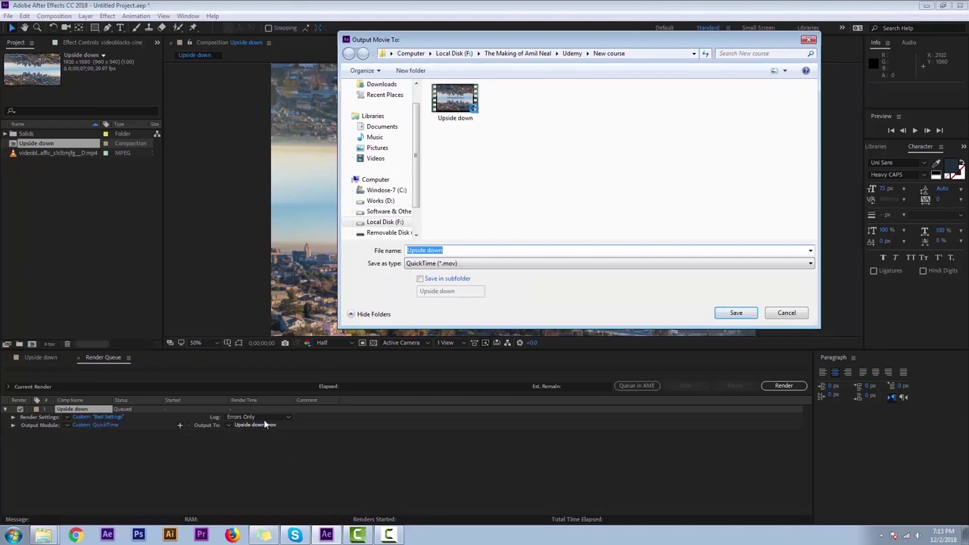
pyautogui.click(644, 168)
pyautogui.click(463, 113)
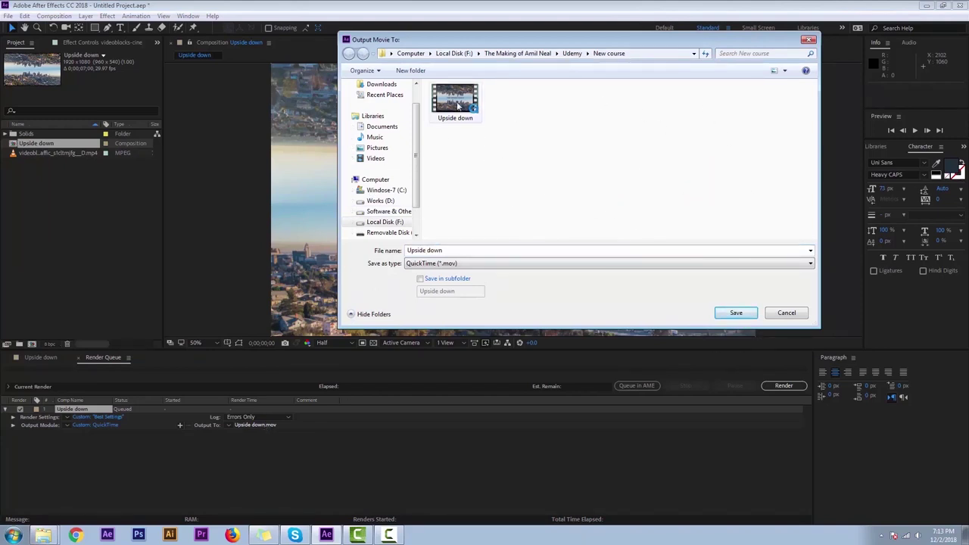
pyautogui.click(747, 316)
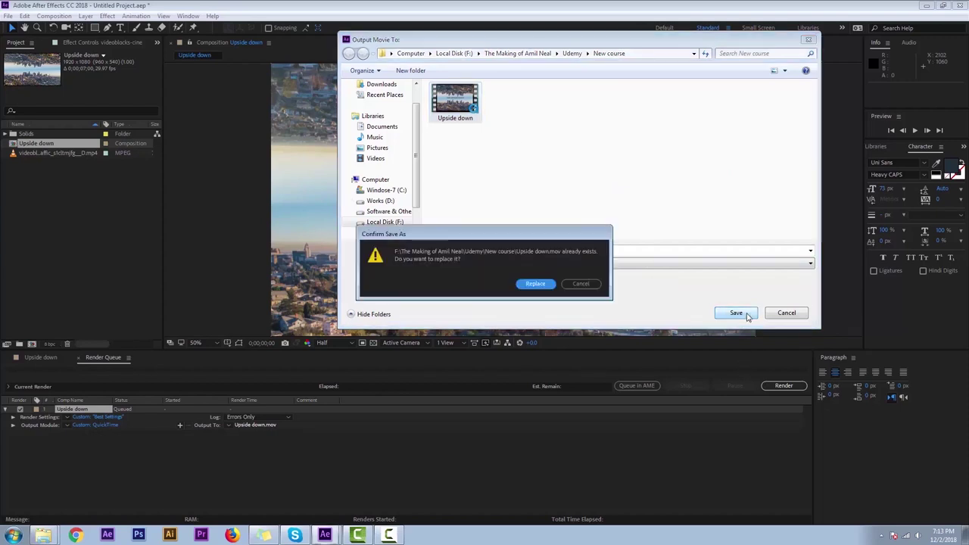
pyautogui.click(536, 285)
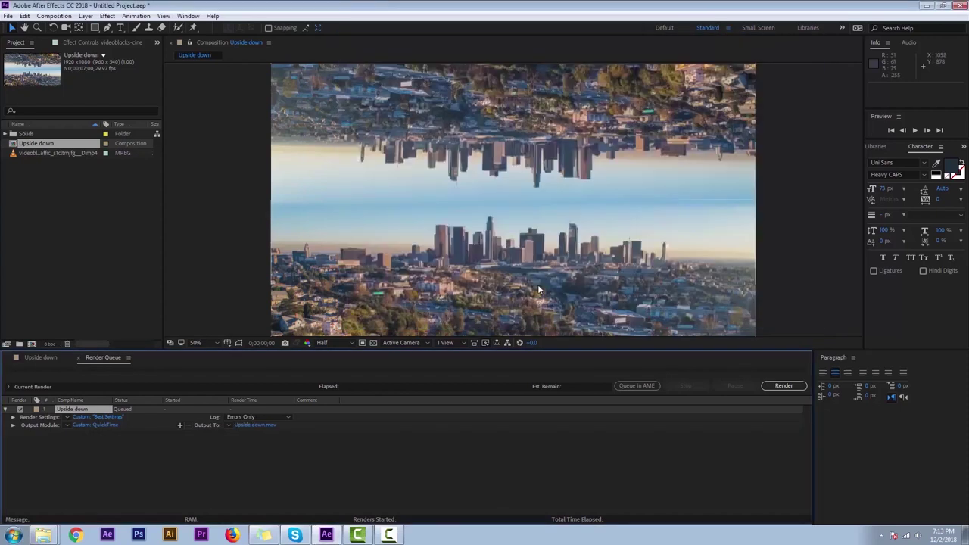
pyautogui.click(787, 386)
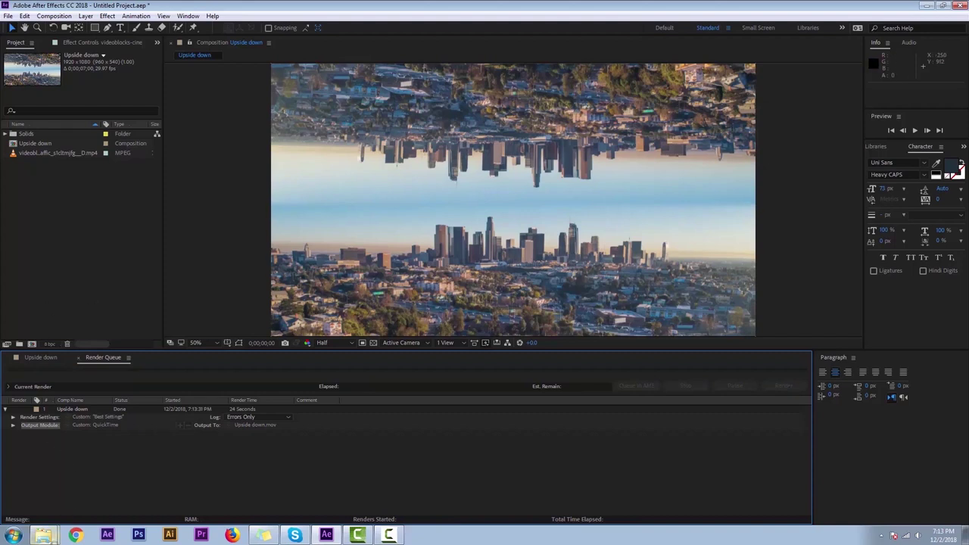
# - Once the render shows Done, bring the New course Explorer window to the front
pyautogui.click(44, 535)
pyautogui.click(55, 508)
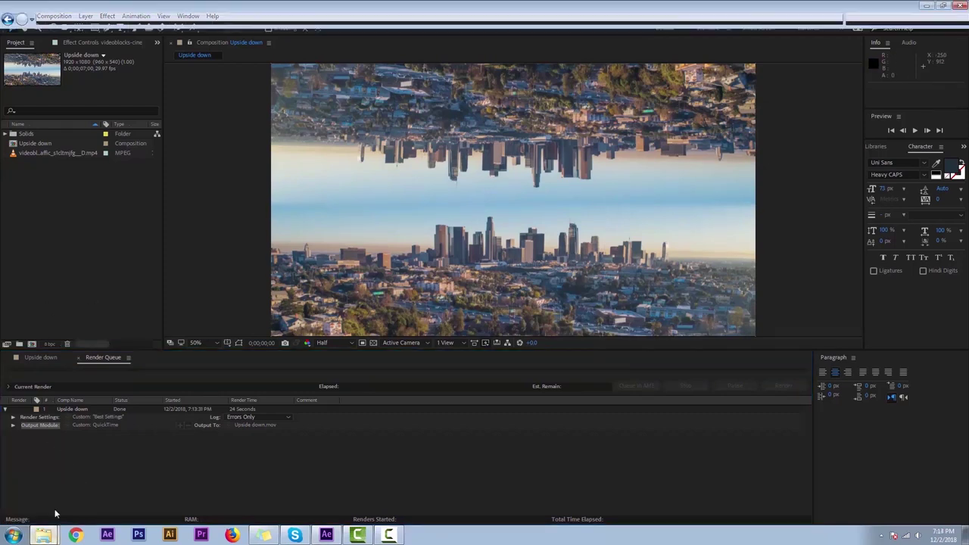